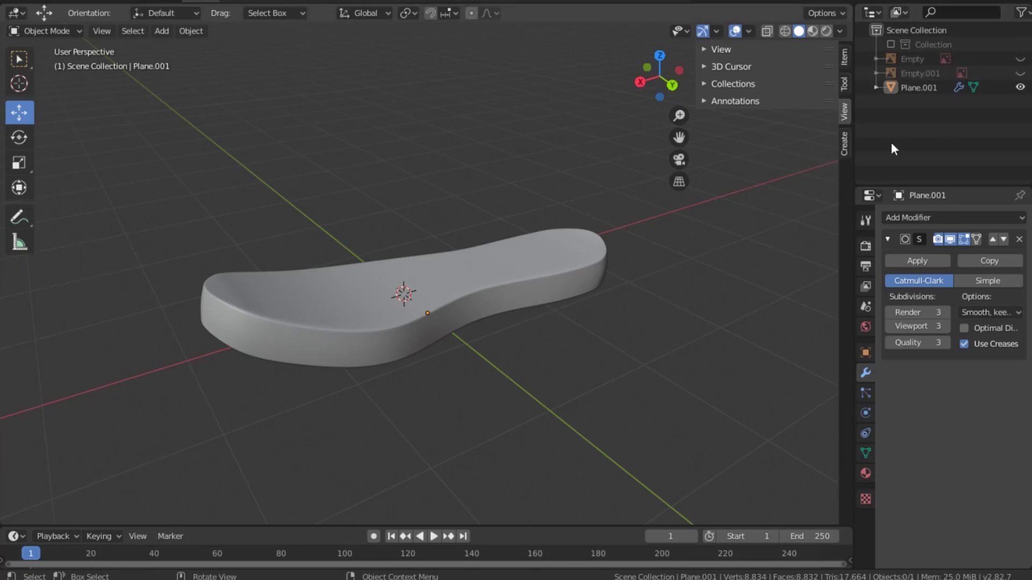
- Show the side reference photo, then add a Top and side.jpg reference image and delete it again
click(1020, 73)
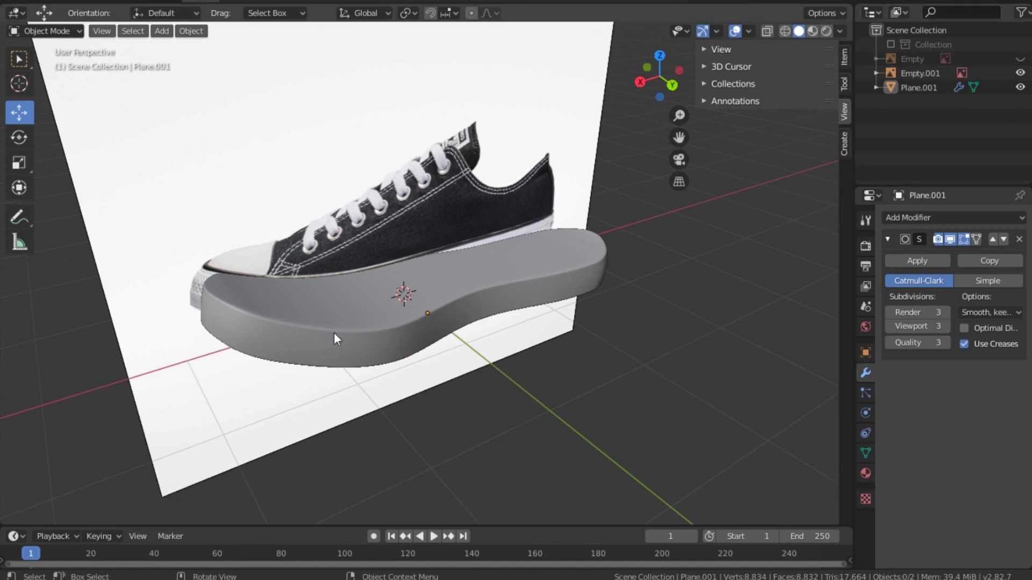
key(shift+a)
mouse_move(329, 338)
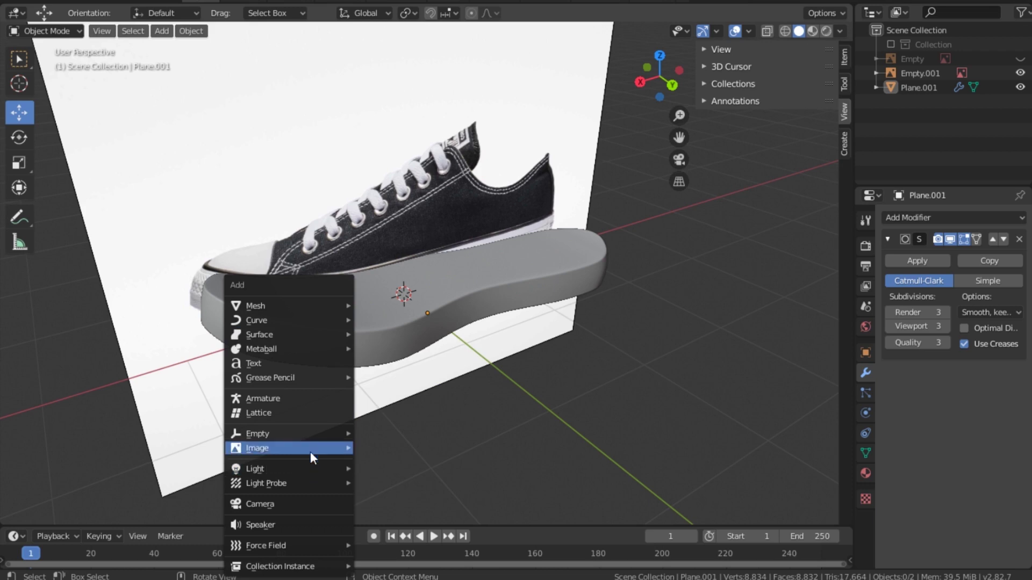
mouse_move(313, 447)
click(390, 447)
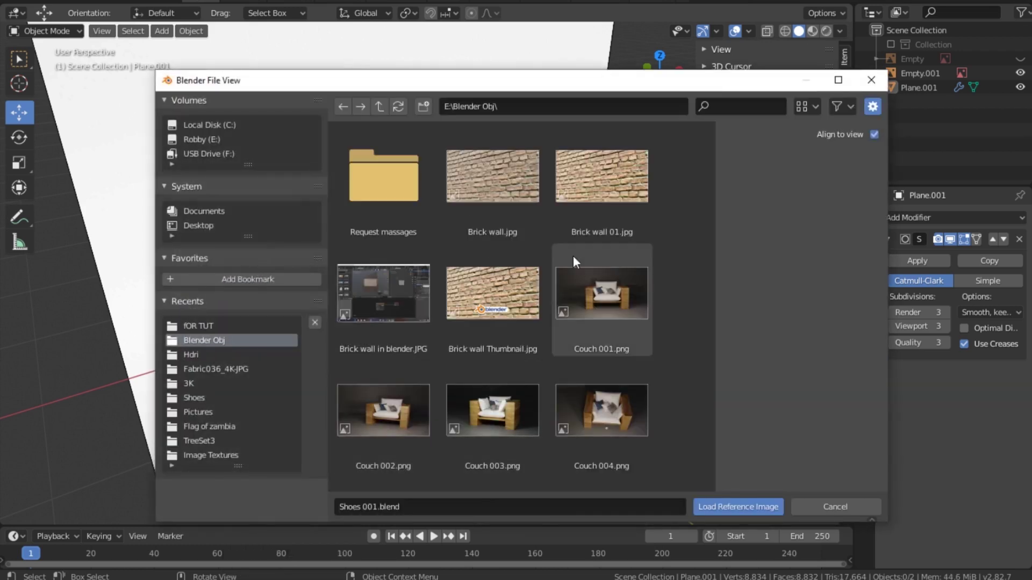
click(236, 325)
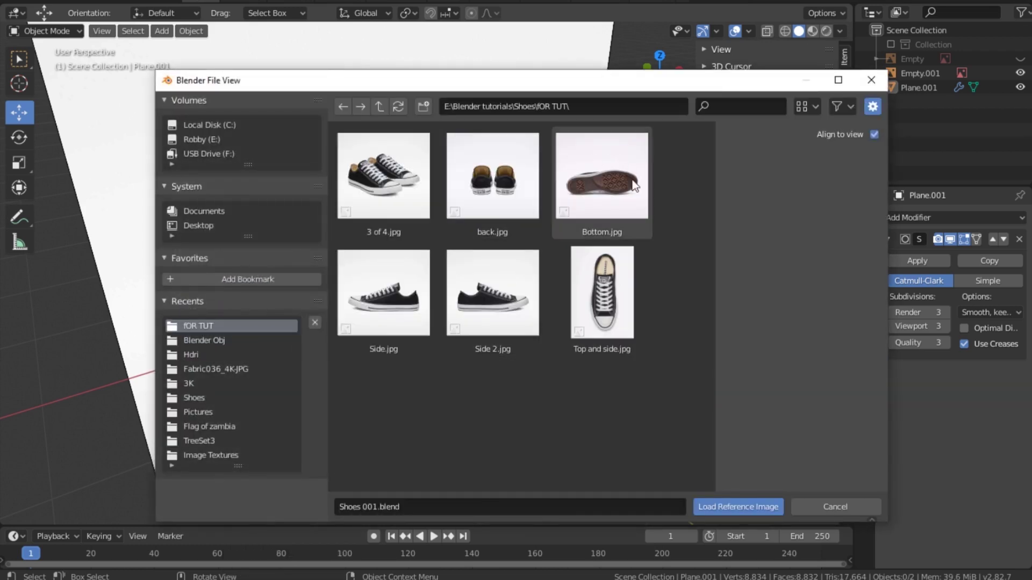
double_click(597, 300)
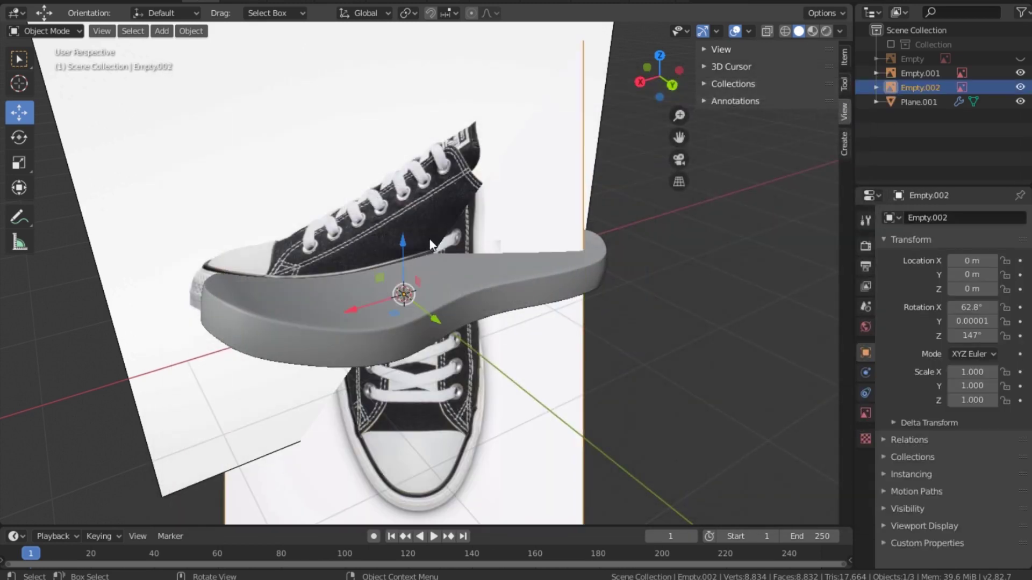
key(Delete)
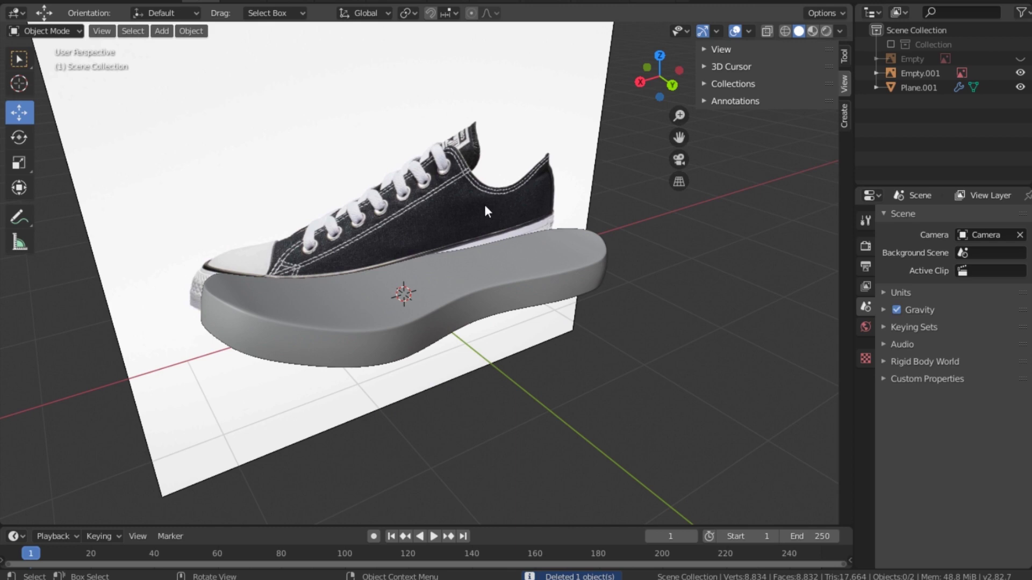
- Switch to top view and load Top and side.jpg as a reference image
key(grave)
click(492, 170)
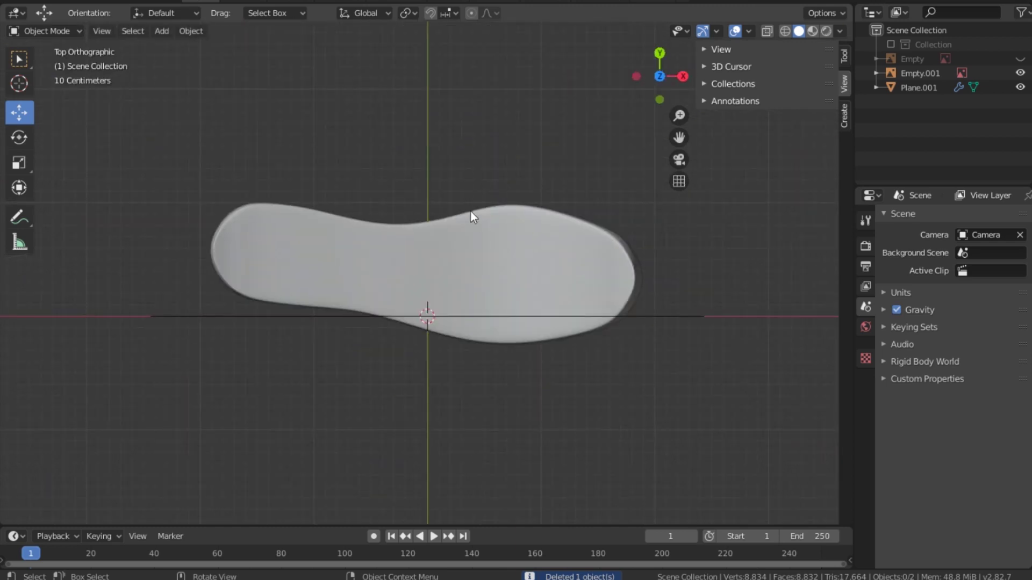
key(shift+a)
mouse_move(387, 301)
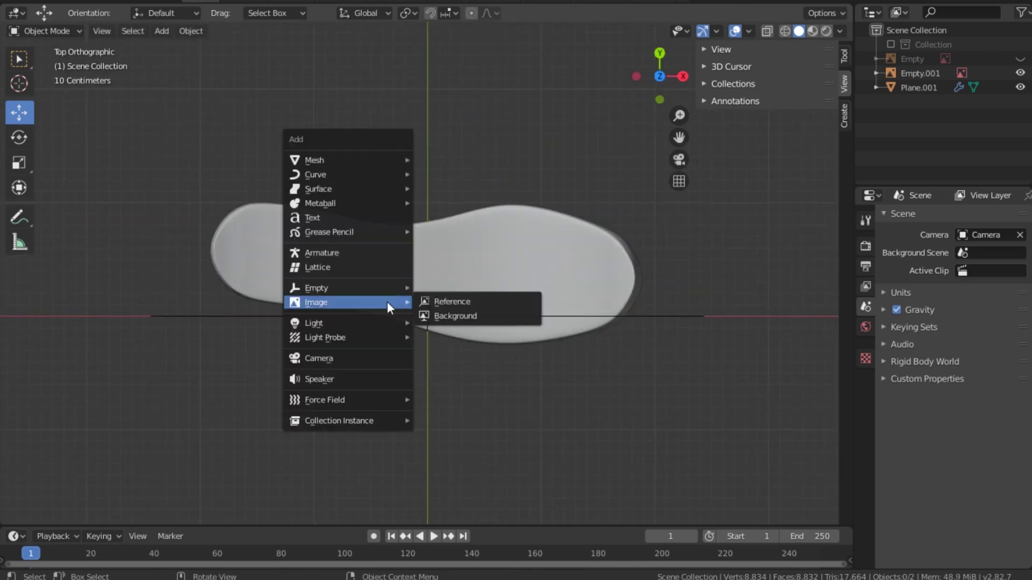
click(424, 304)
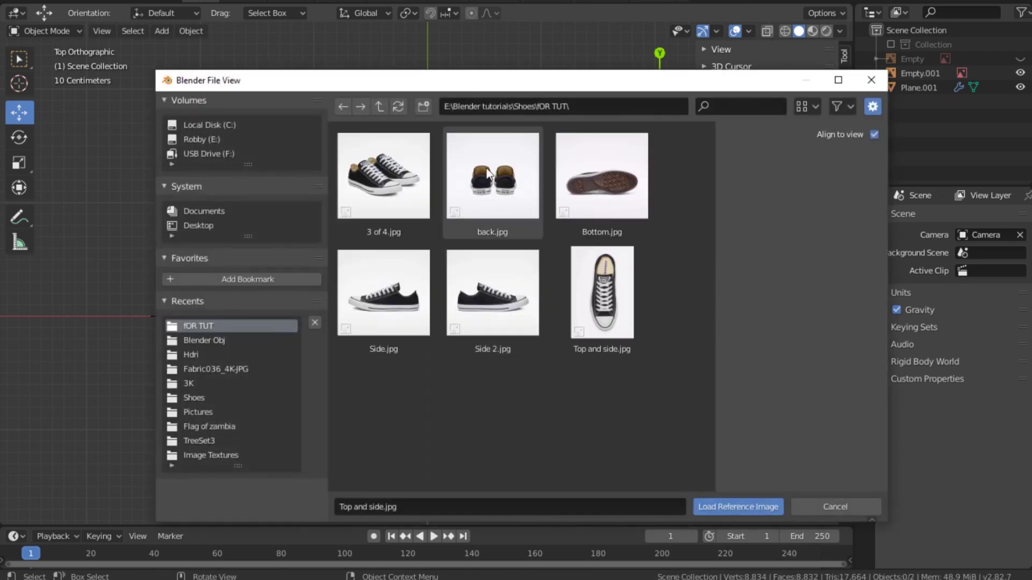
double_click(598, 285)
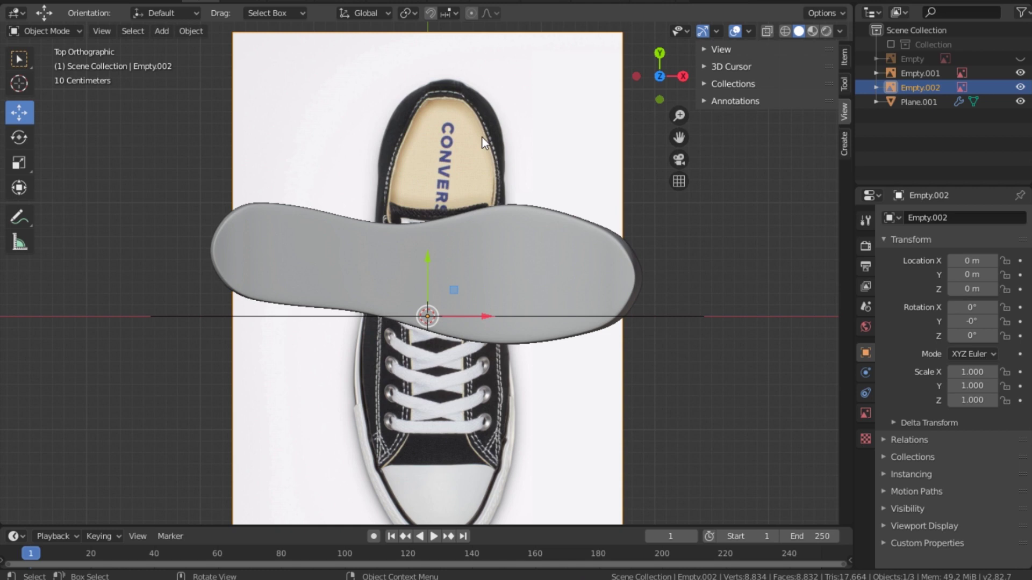
- Rotate the top-view photo -90° and scale it to 0.928, then switch to back view
key(r)
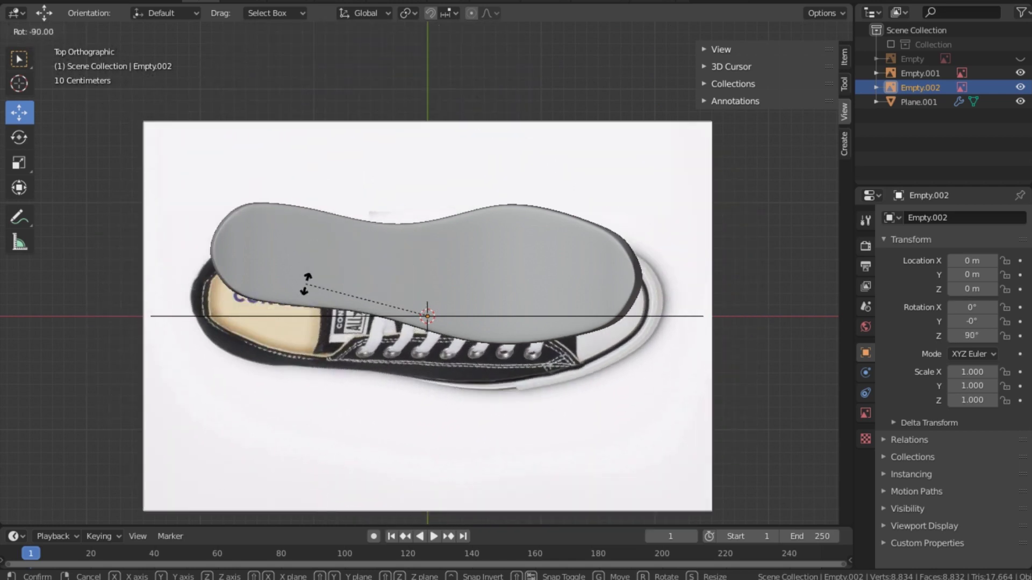
click(305, 284)
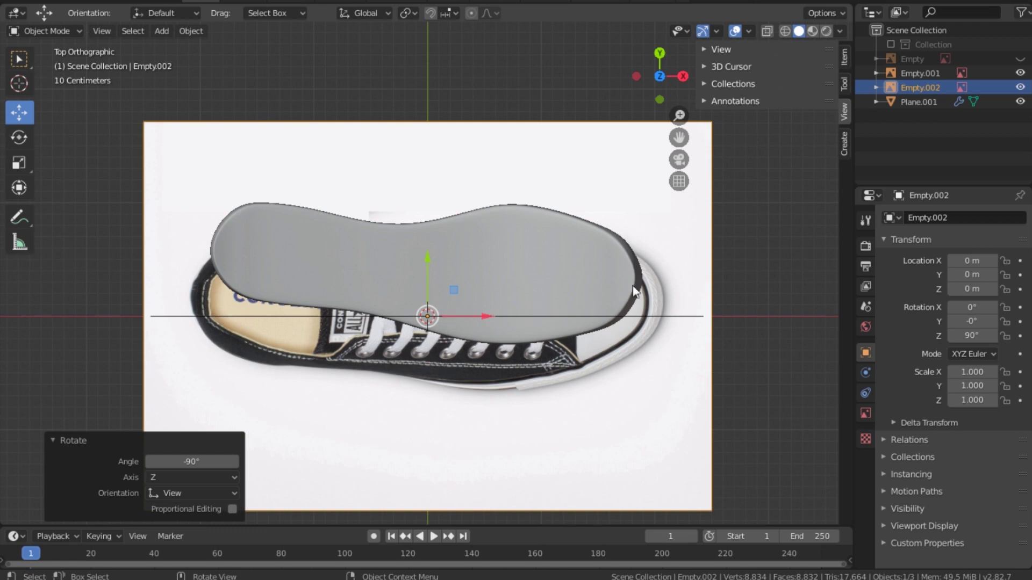
key(s)
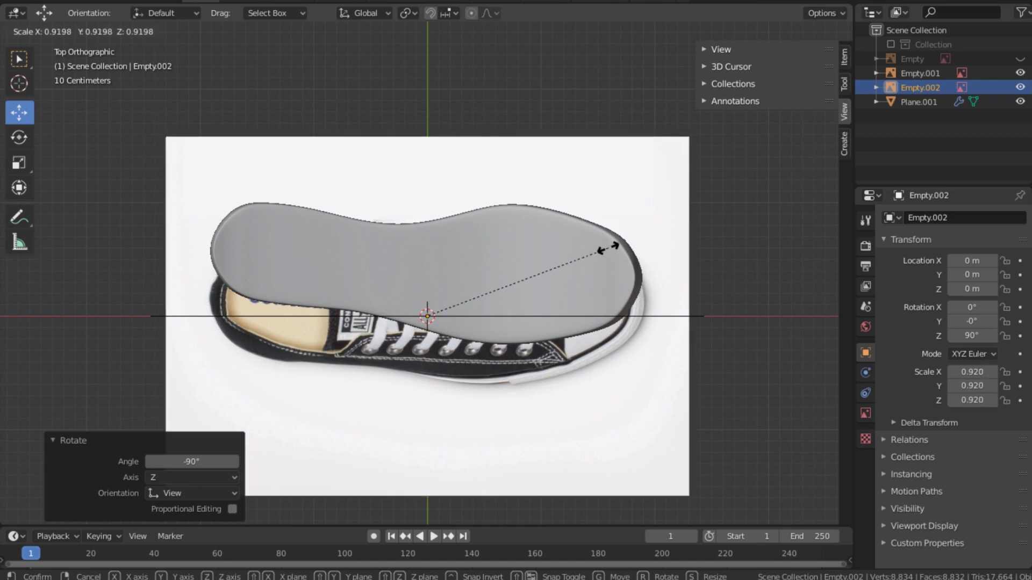
click(611, 249)
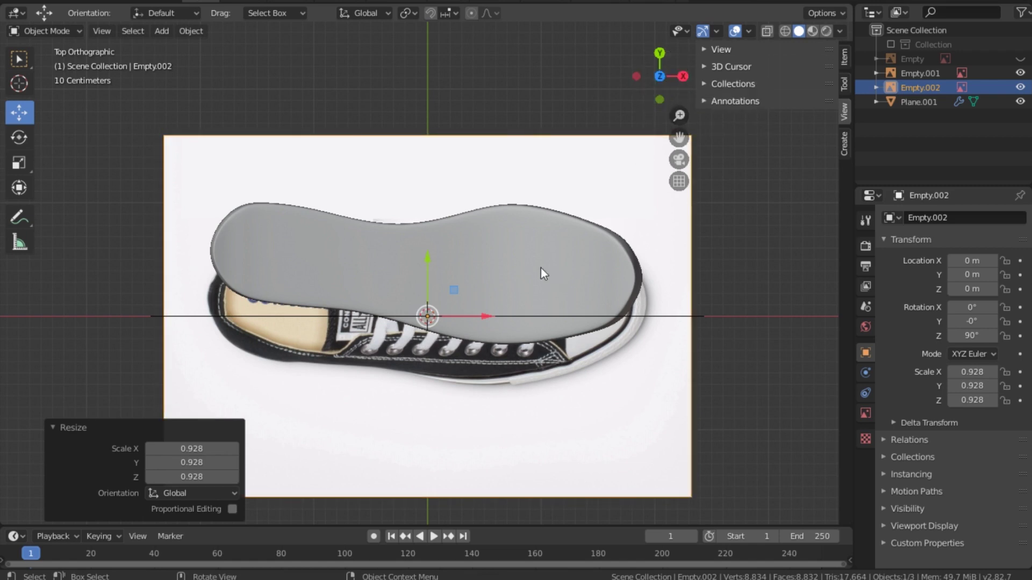
key(grave)
click(606, 213)
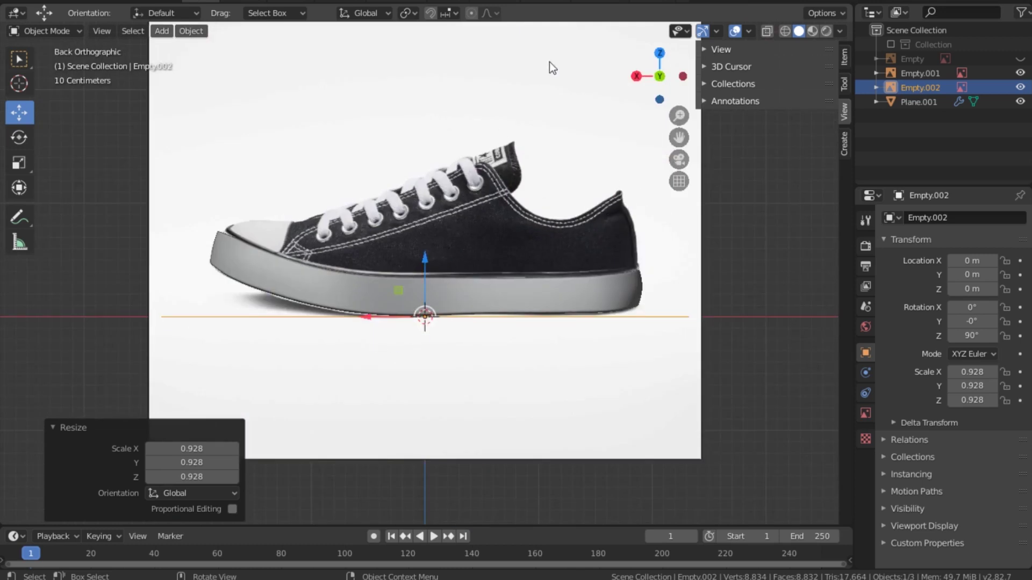
- Zoom and pan onto the sneaker's toe, then look straight down from top view
scroll(440, 234, up, 2)
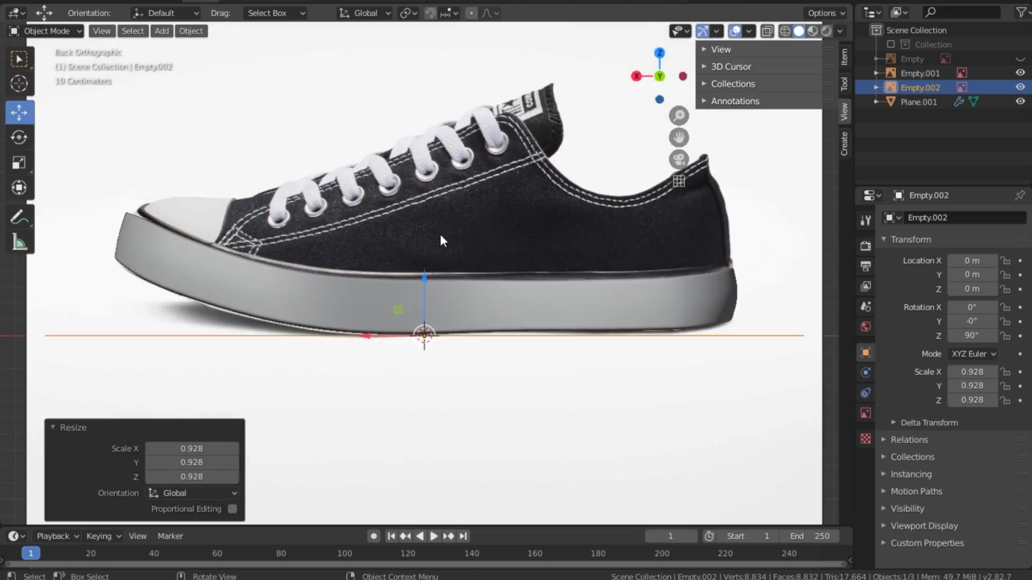
scroll(428, 246, down, 1)
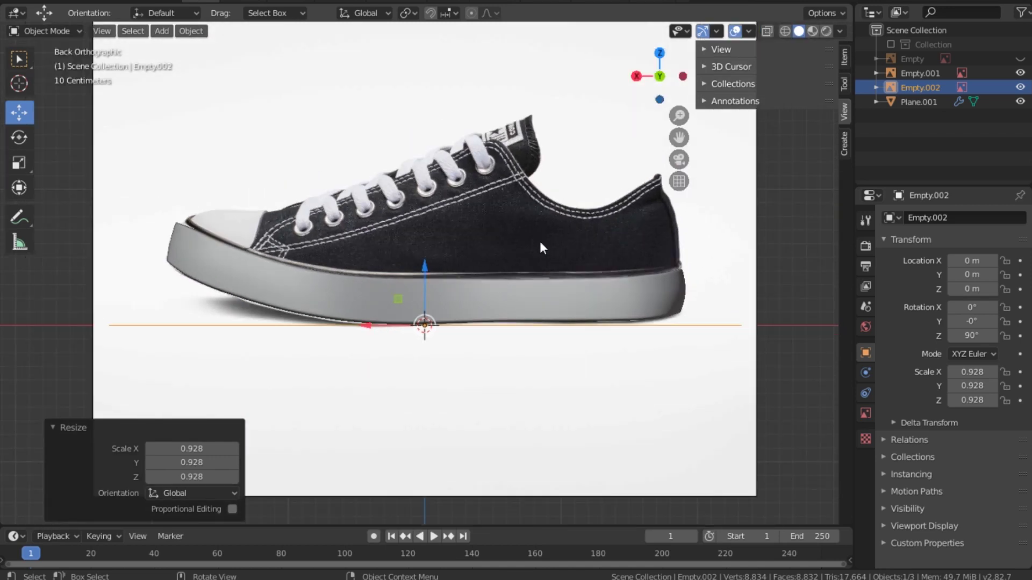
shift+middle_drag(522, 186, 552, 248)
scroll(288, 315, up, 3)
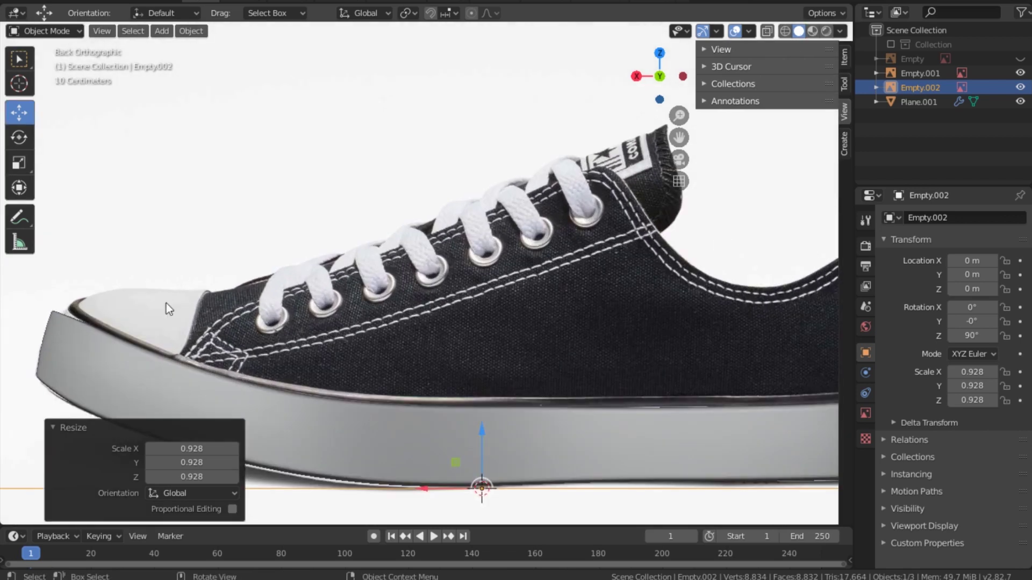
scroll(396, 294, up, 2)
shift+scroll(387, 283, down, 2)
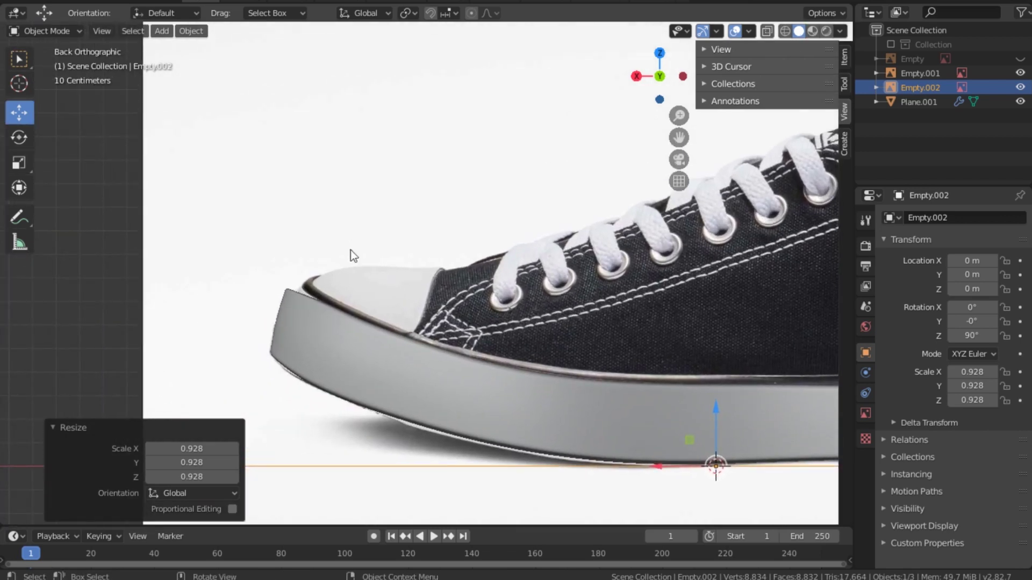
key(shift+a)
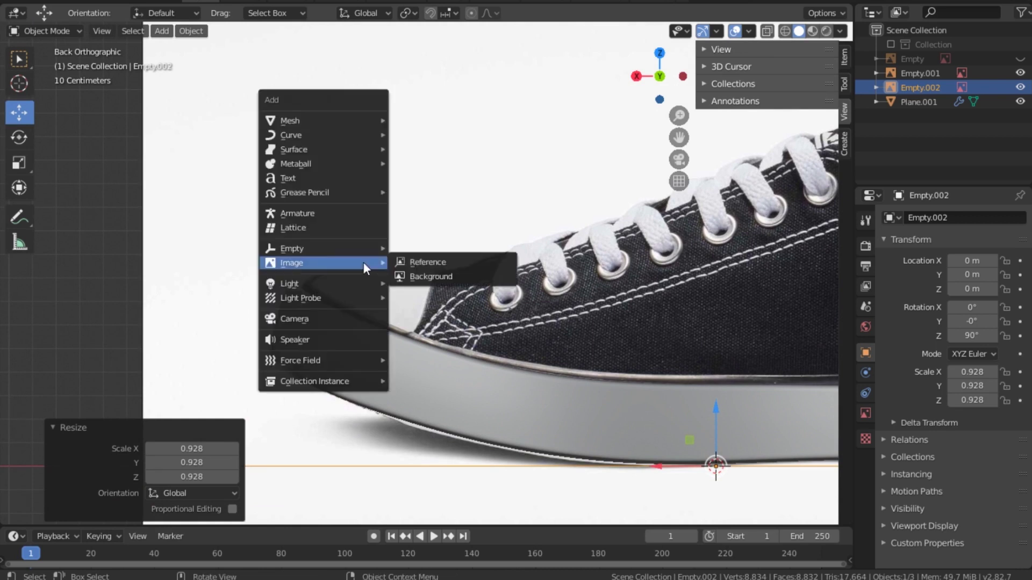
key(Escape)
key(grave)
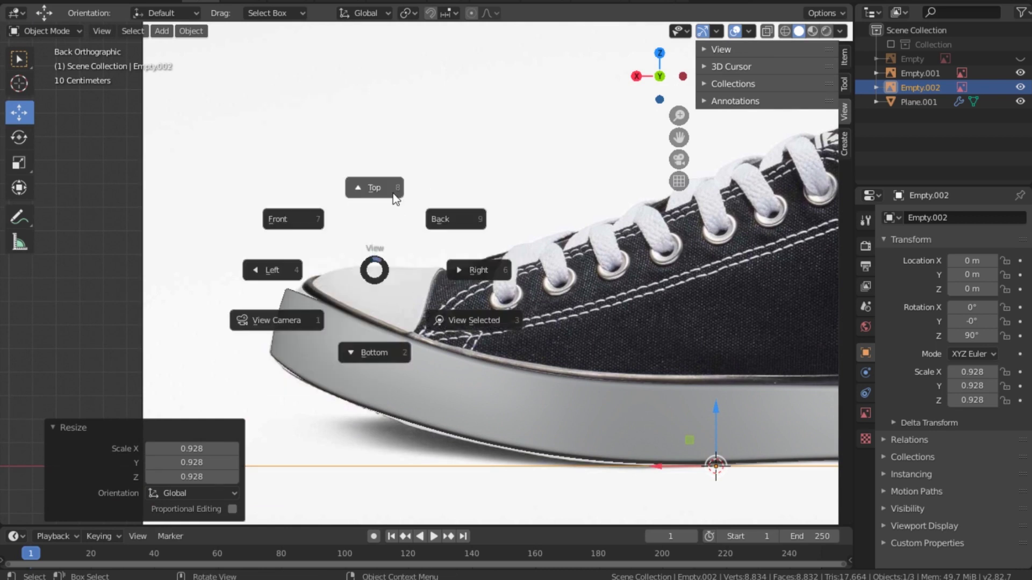
click(392, 195)
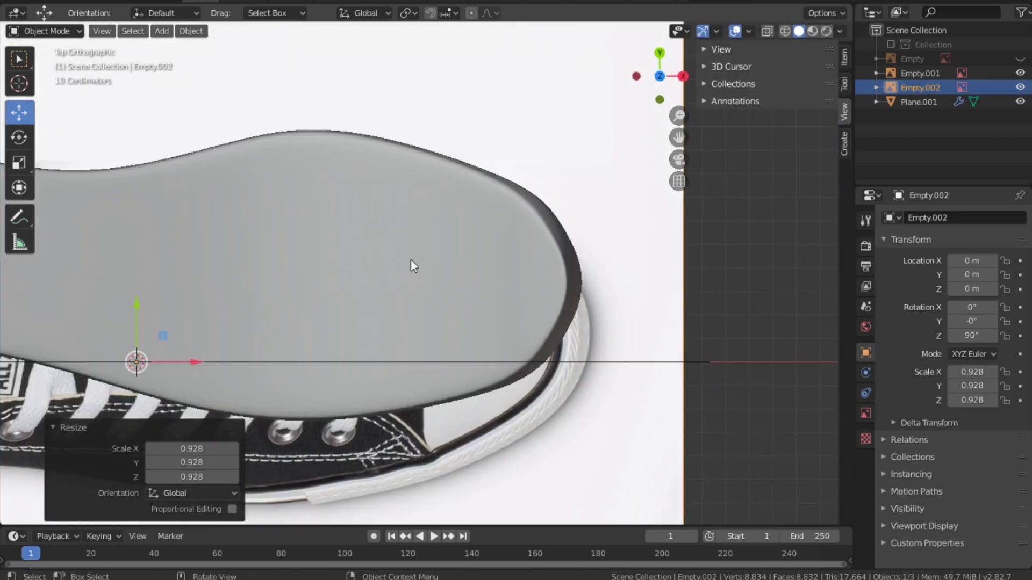
- Hide the sole, add a plane over the sneaker's toe, and turn on see-through display
click(1021, 101)
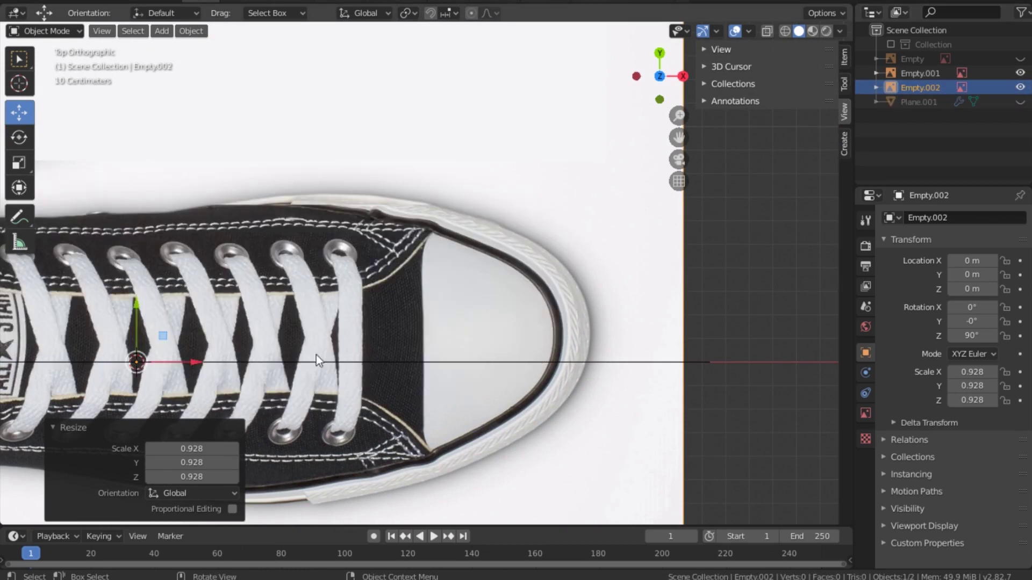
key(shift+a)
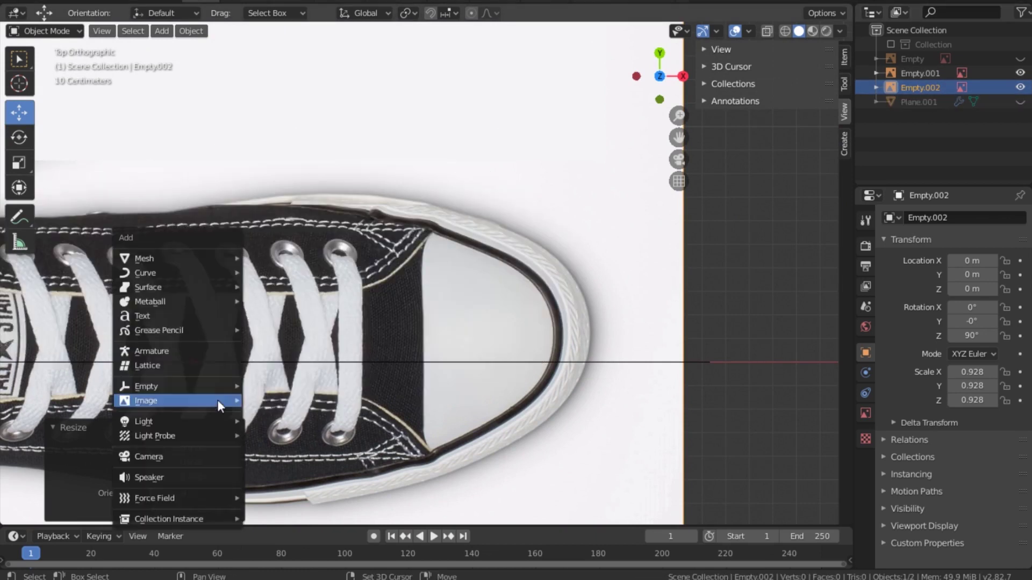
mouse_move(226, 258)
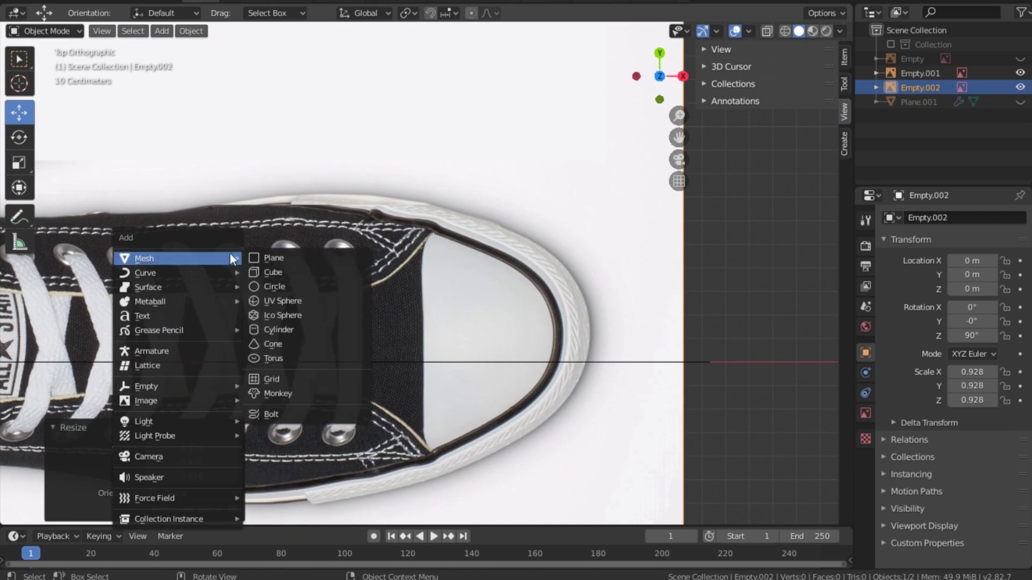
click(286, 264)
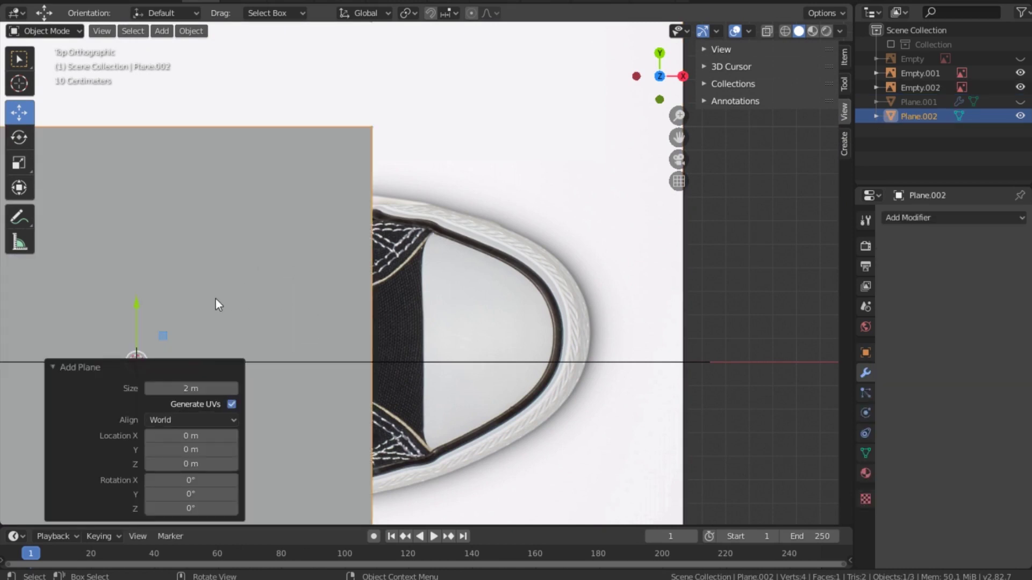
drag(214, 297, 541, 270)
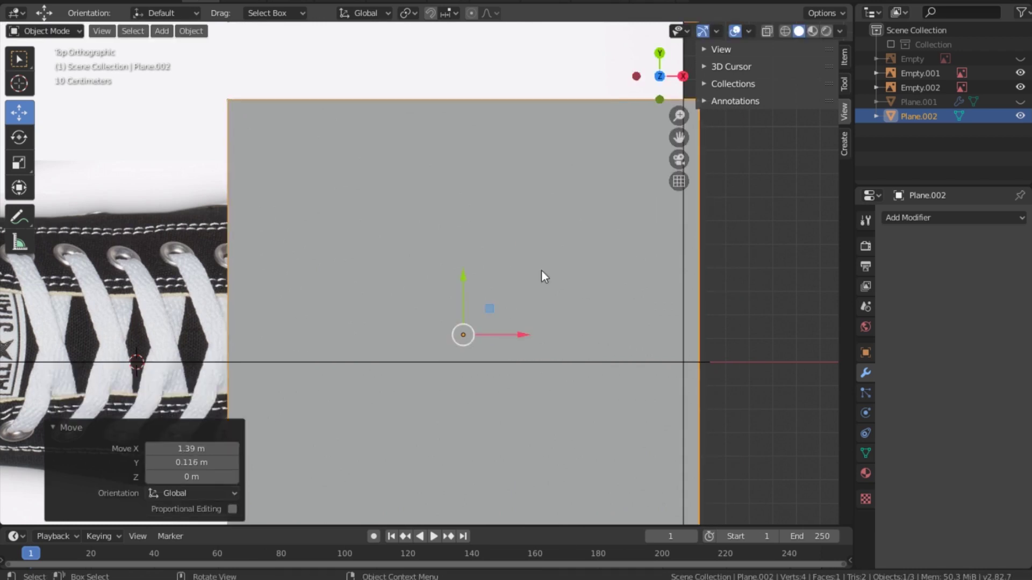
click(767, 30)
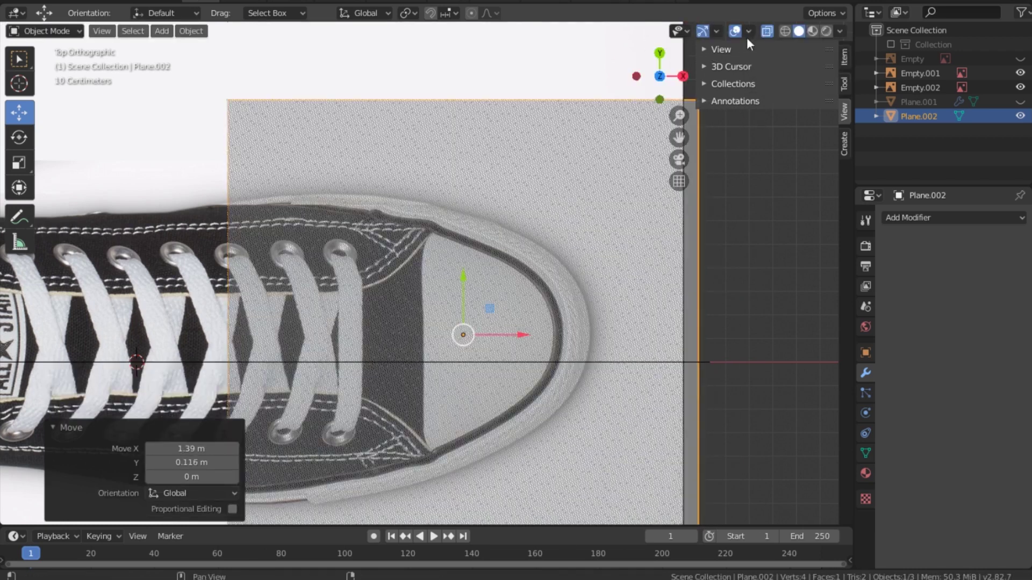
- Scale the plane to 0.473, narrow it to 0.594 on X, and place it on the toe cap
key(s)
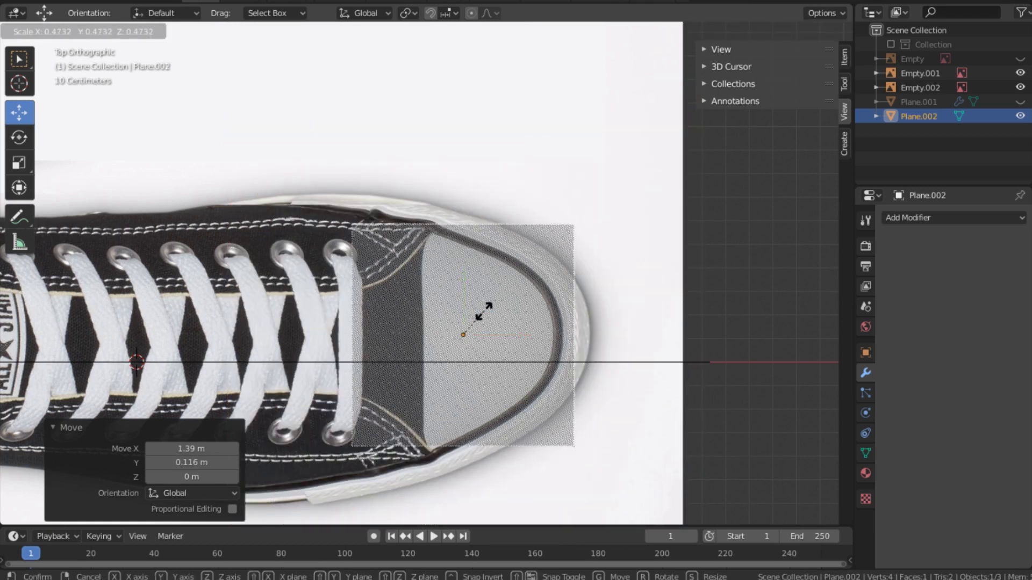
click(484, 315)
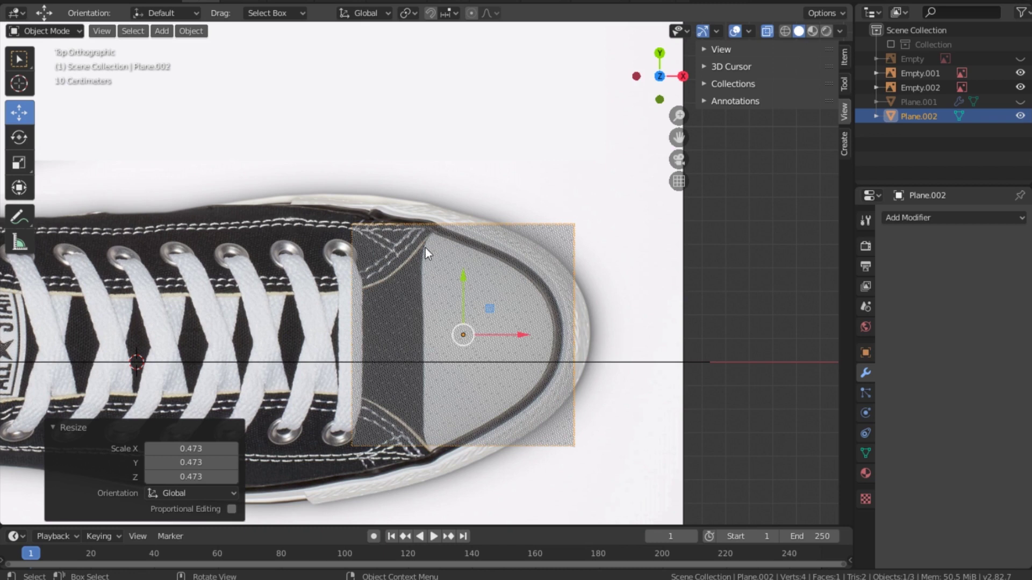
key(g)
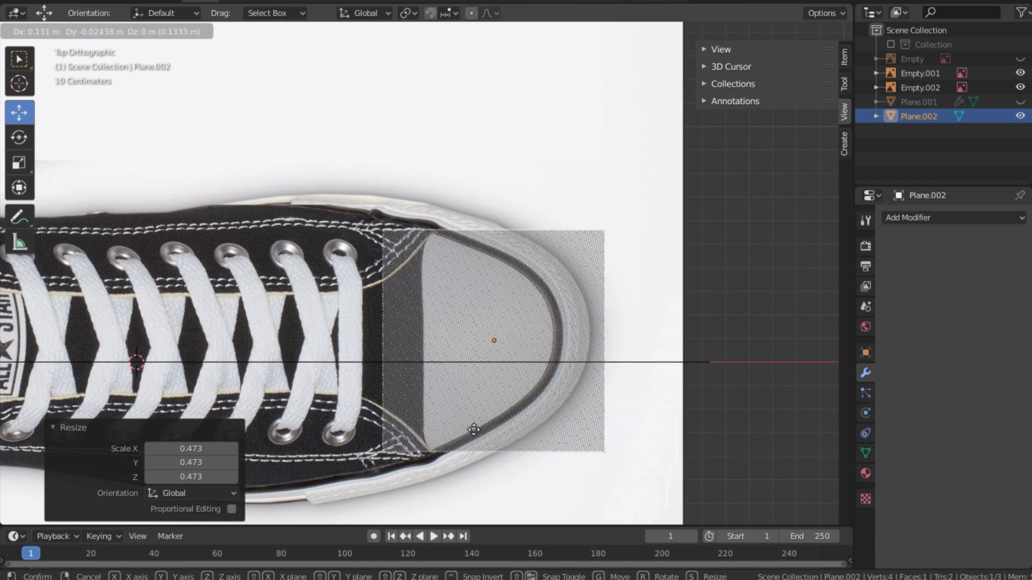
click(474, 428)
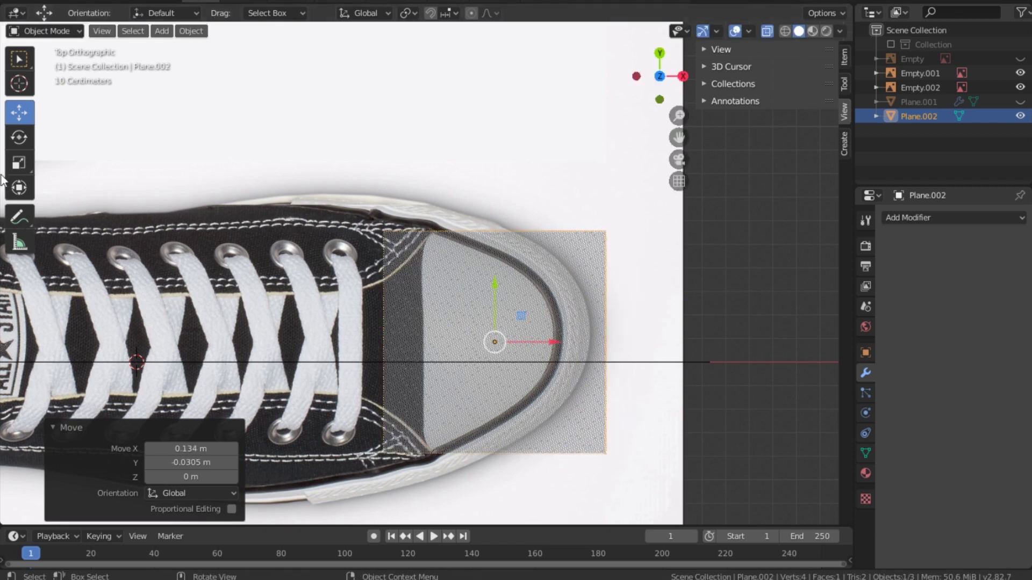
key(shift+space)
key(s)
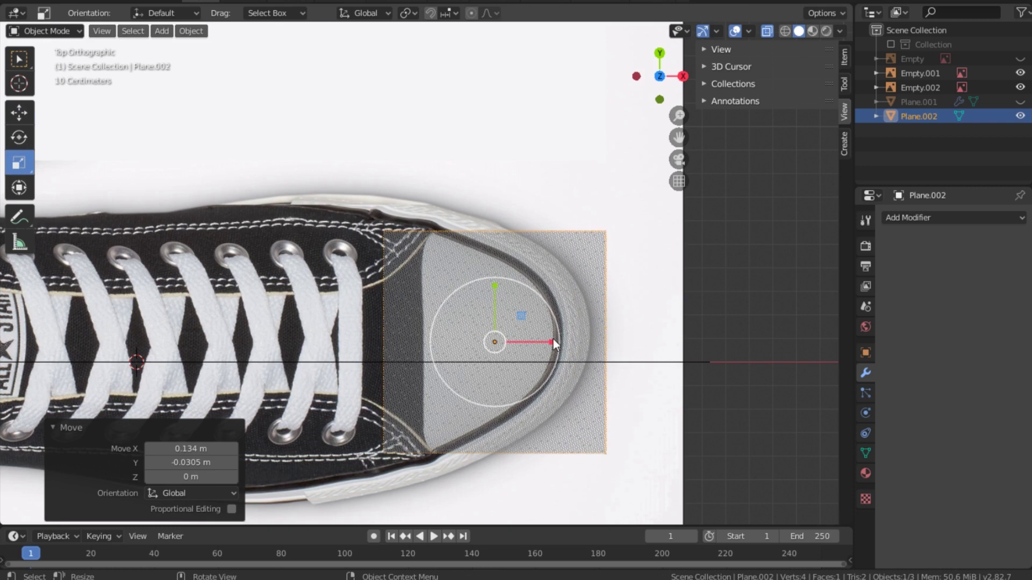
drag(551, 341, 525, 350)
key(g)
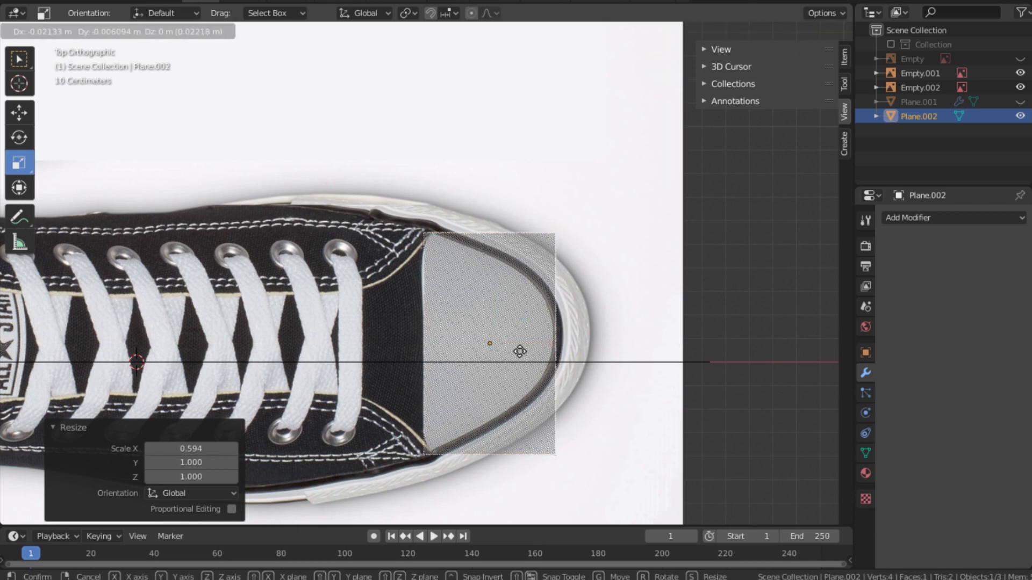
click(519, 351)
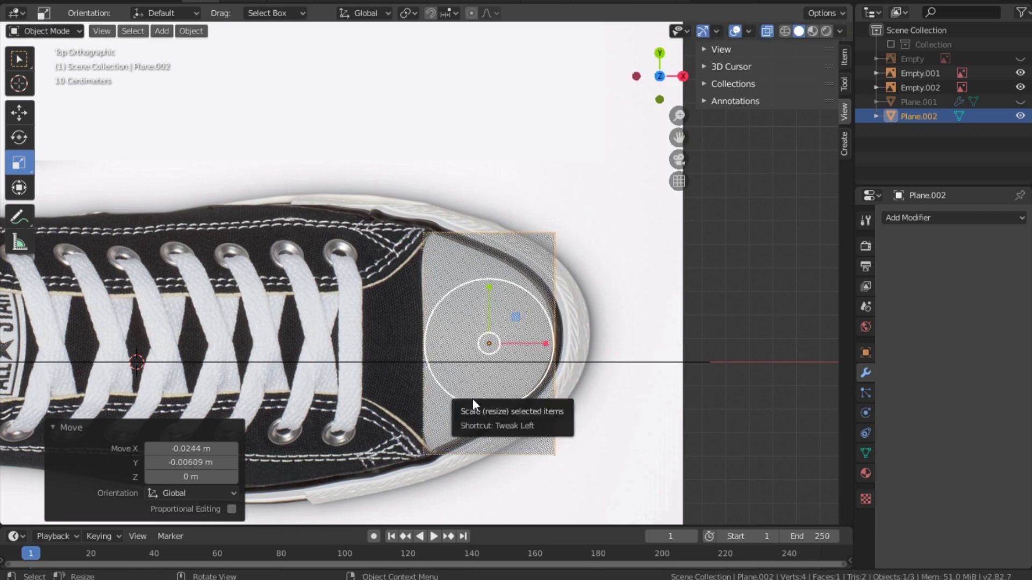
click(399, 156)
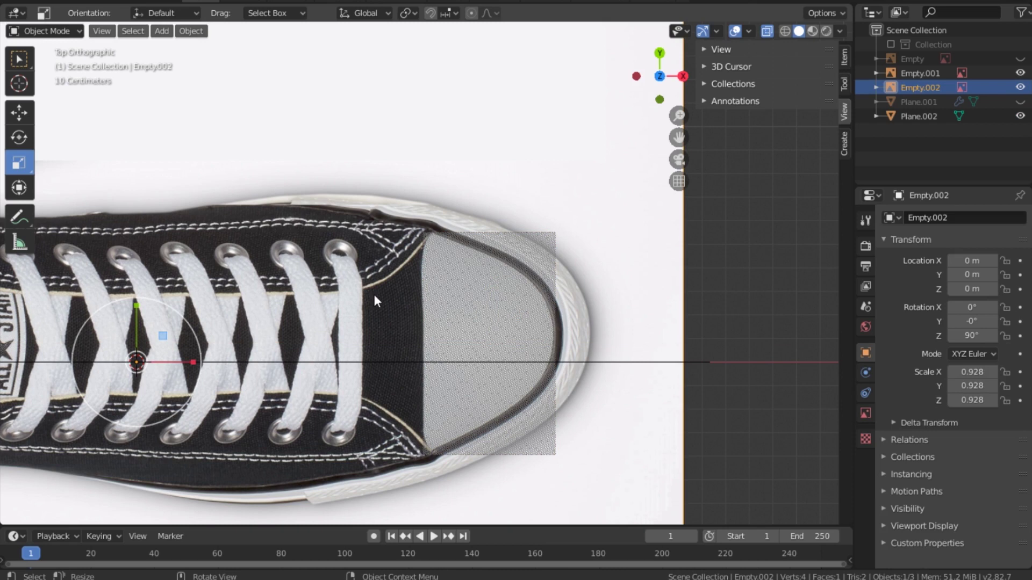
click(456, 274)
- In Edit Mode, pinch the plane's two front corner vertices together toward the toe outline
key(Tab)
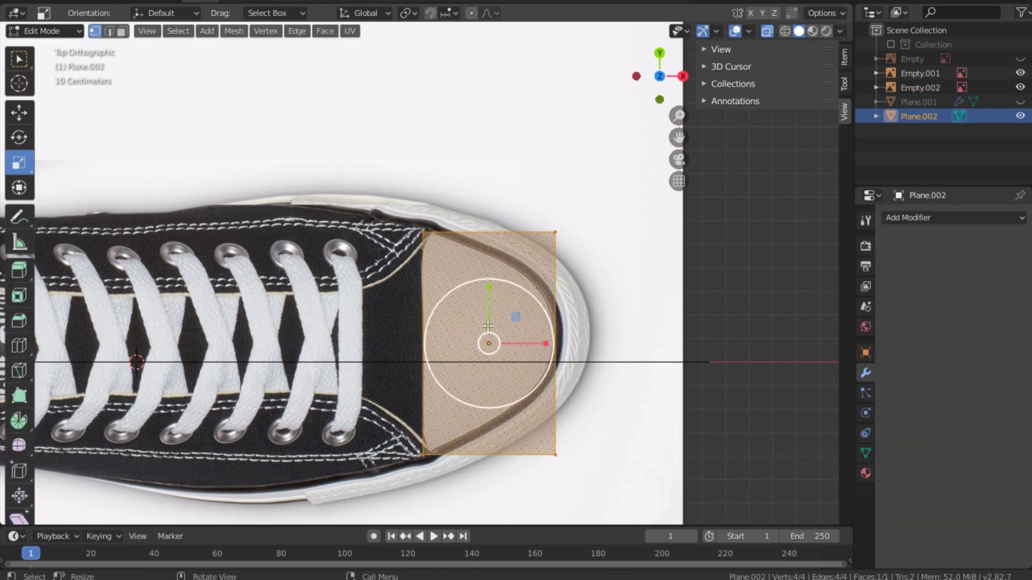
drag(538, 200, 569, 246)
drag(550, 409, 575, 494)
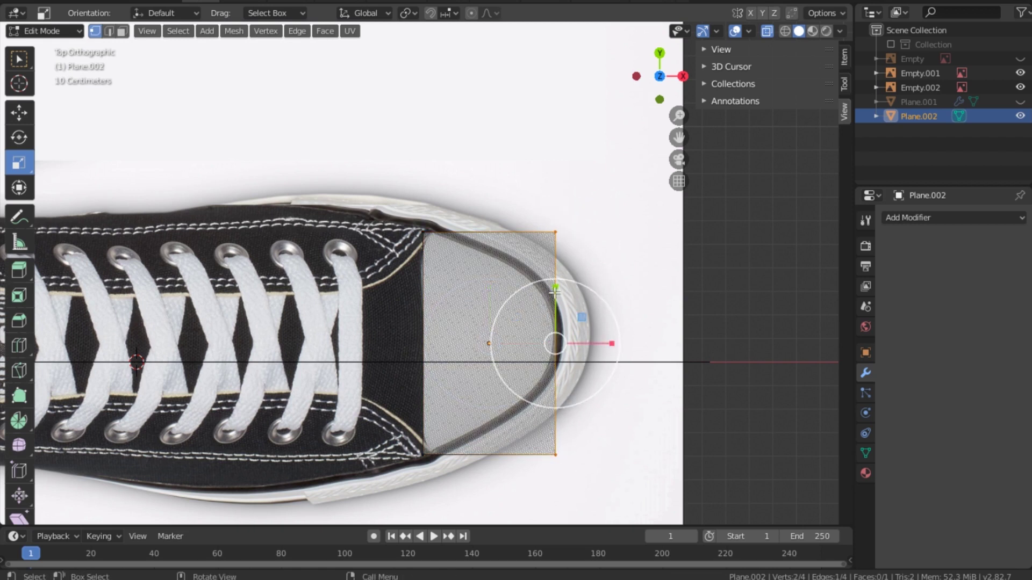
drag(558, 288, 557, 329)
click(20, 114)
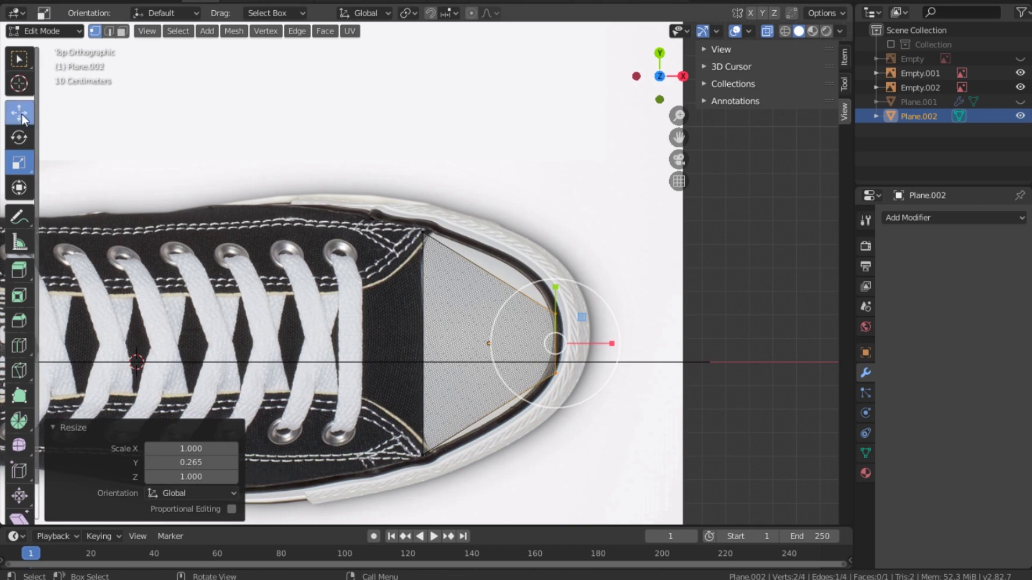
drag(613, 343, 604, 344)
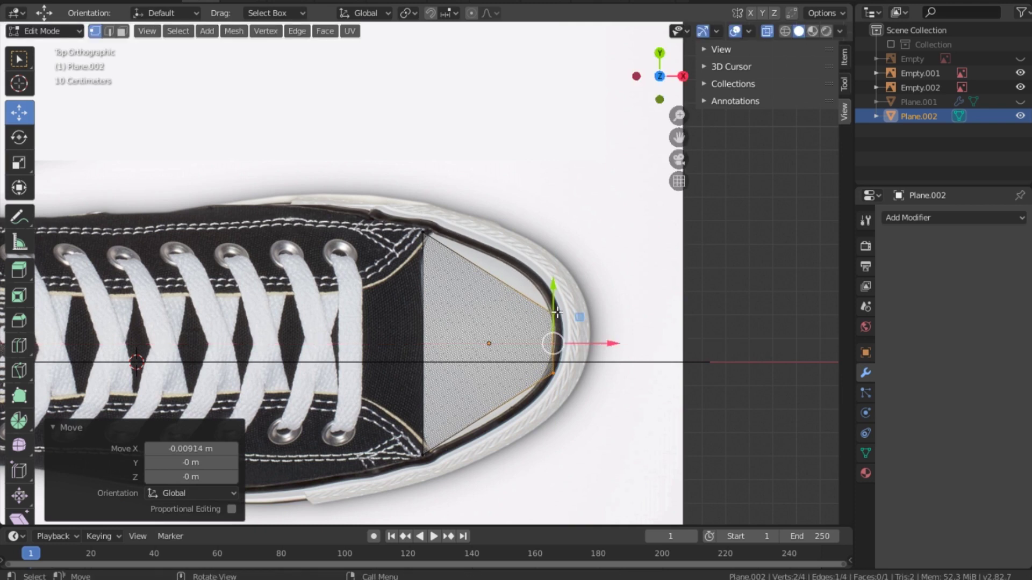
- Bring the upper and lower front vertices together at the toe tip and add a vertical edge loop
click(554, 310)
drag(555, 275, 555, 285)
click(555, 366)
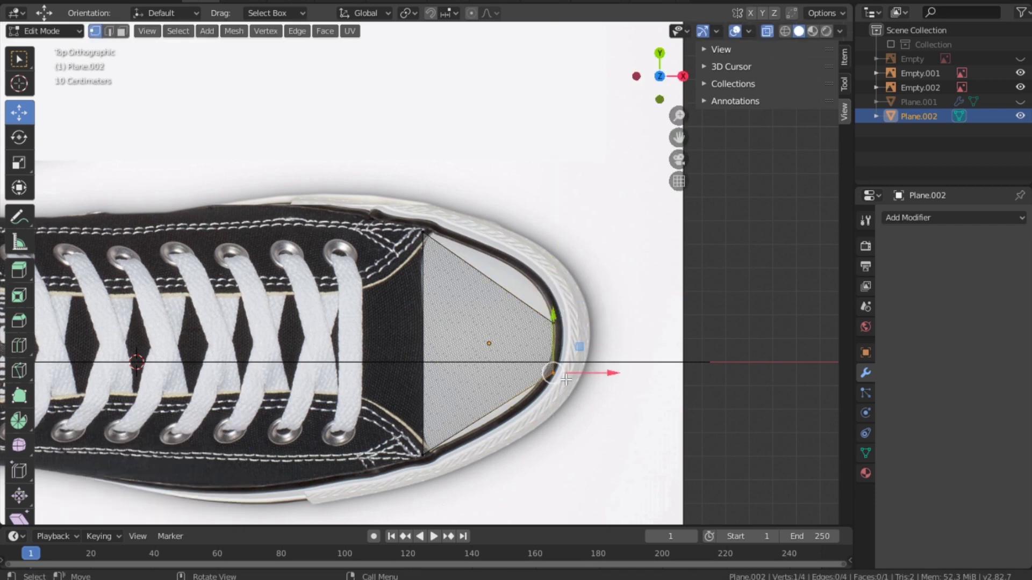
key(g)
key(y)
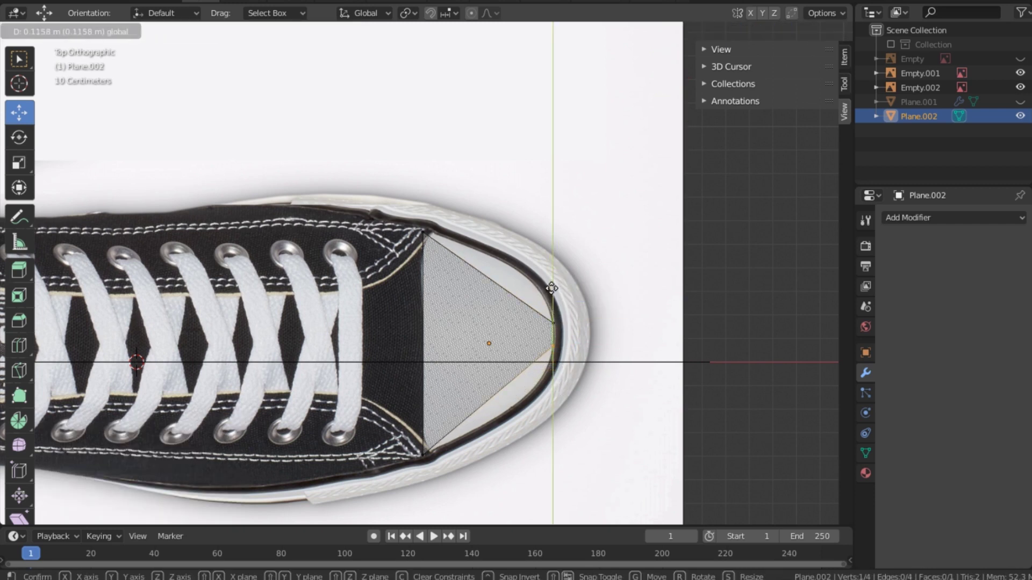
click(552, 289)
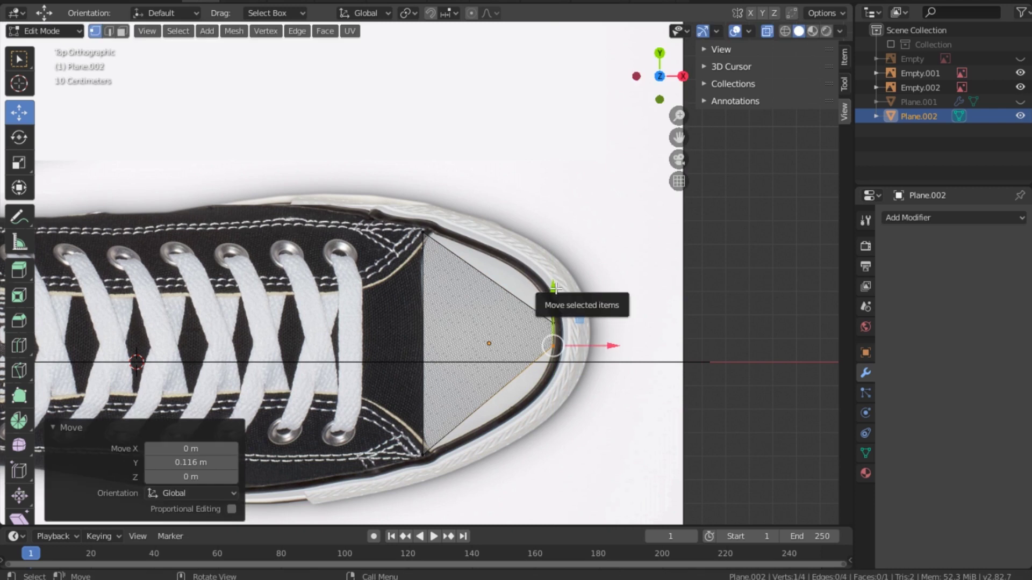
click(524, 318)
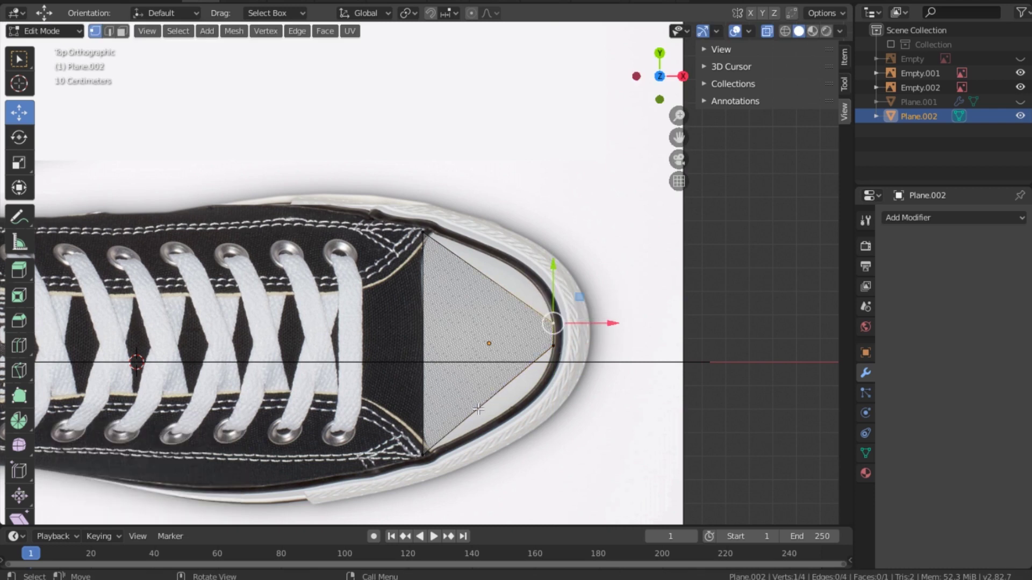
key(ctrl+r)
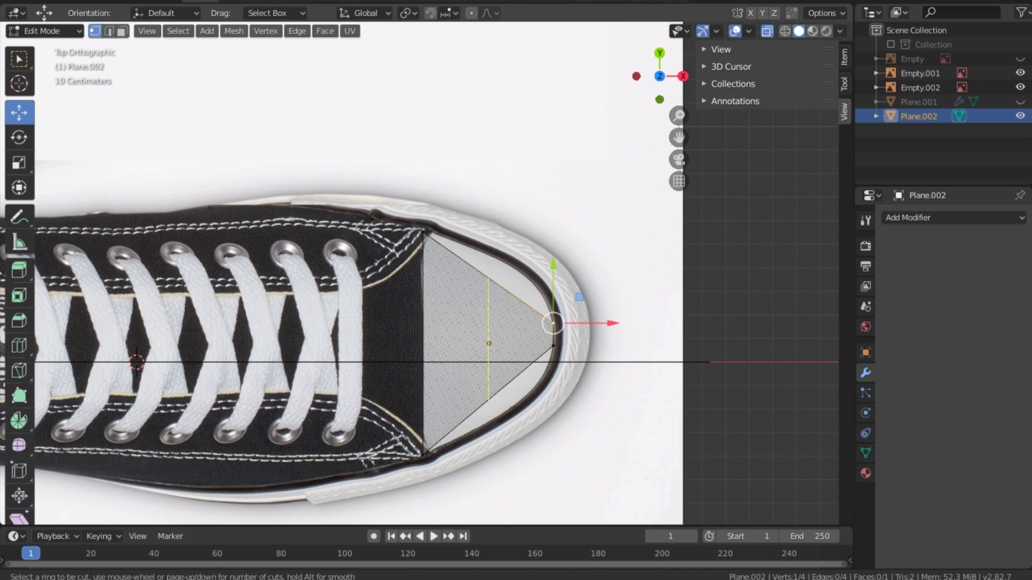
click(489, 344)
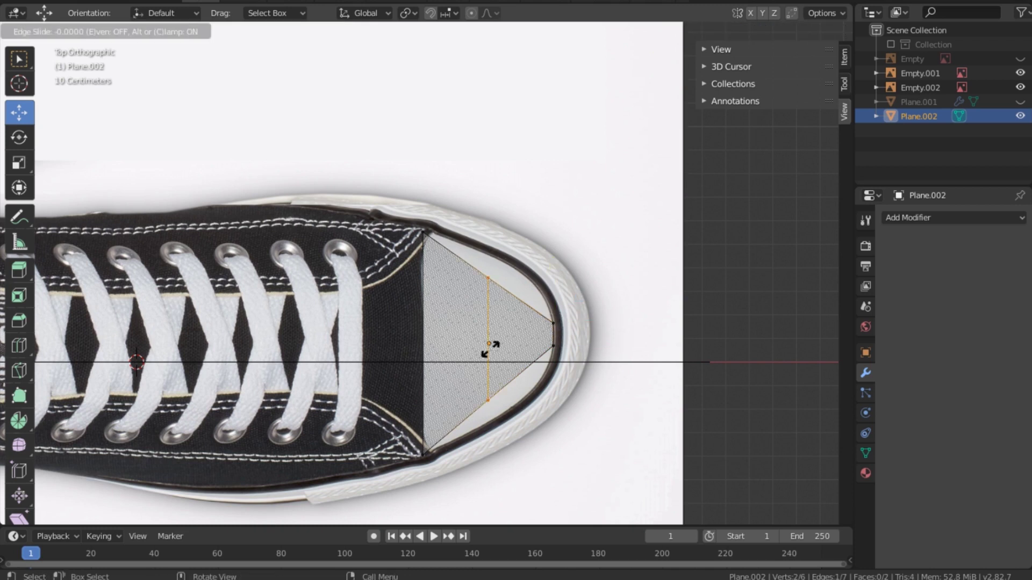
- Confirm the loop cut and set its Number of Cuts to 3
click(490, 348)
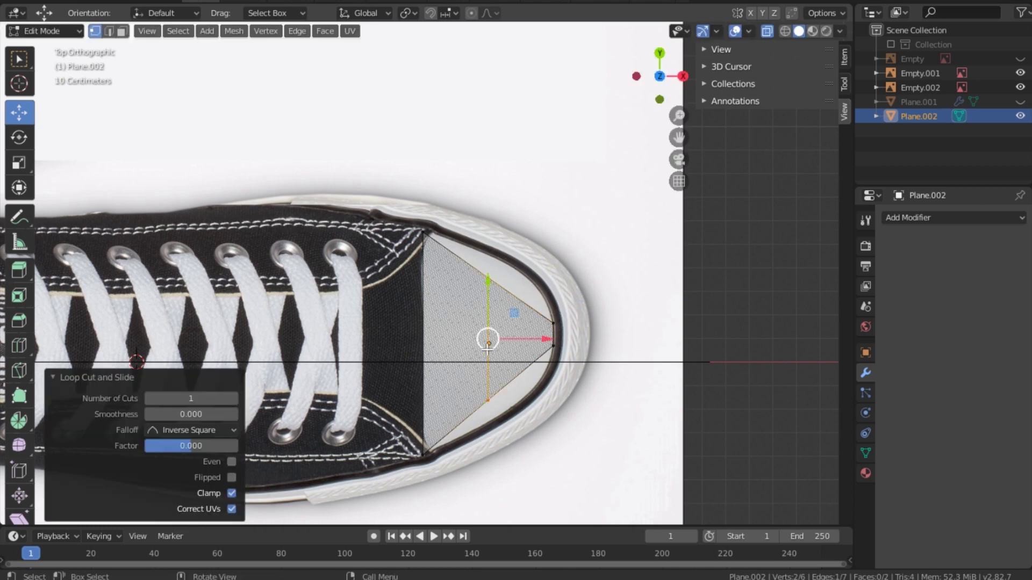
click(234, 398)
click(234, 398)
click(235, 399)
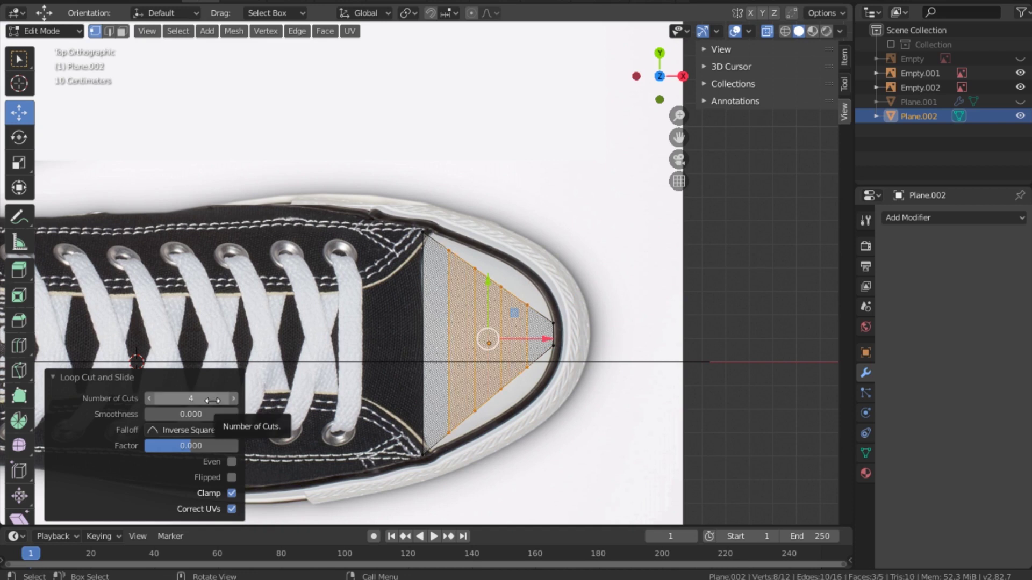
click(150, 399)
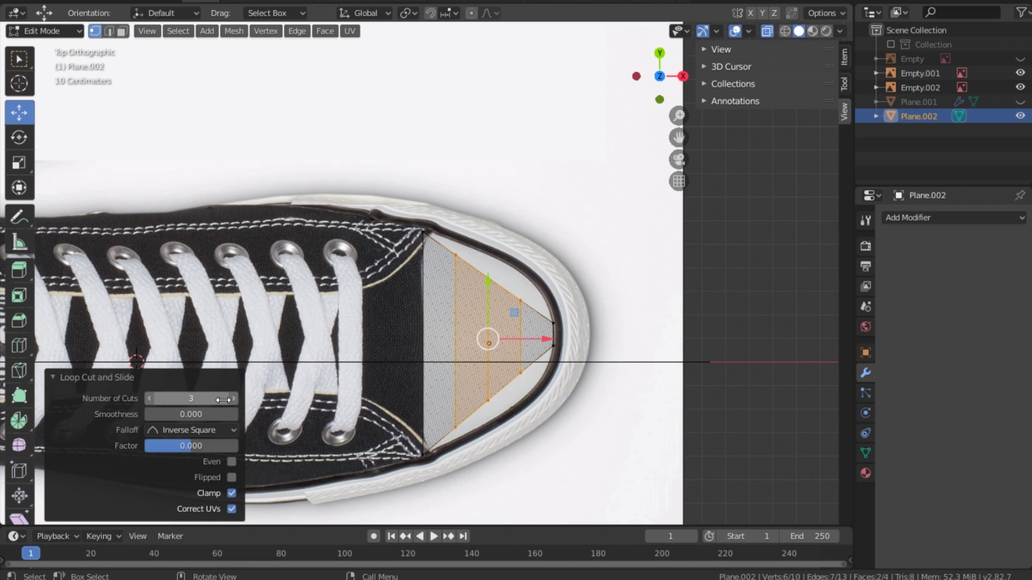
- Scale each vertical edge on Y, the front one to 1.758, so the outline rounds the toe
click(590, 279)
drag(452, 242, 476, 449)
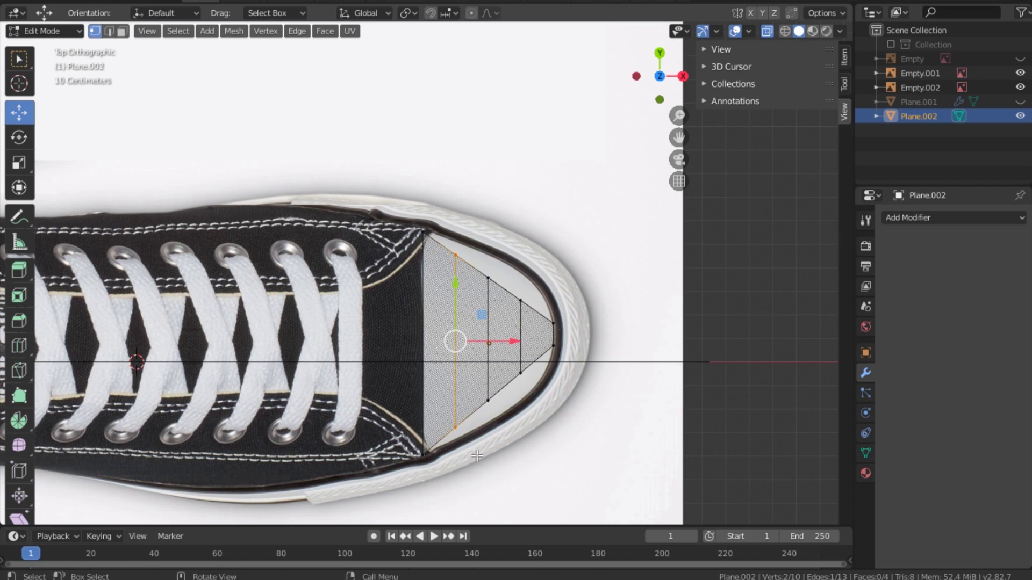
click(27, 162)
mouse_move(455, 286)
mouse_down()
mouse_move(456, 269)
mouse_move(471, 281)
mouse_up()
drag(481, 245, 509, 423)
drag(489, 306, 488, 284)
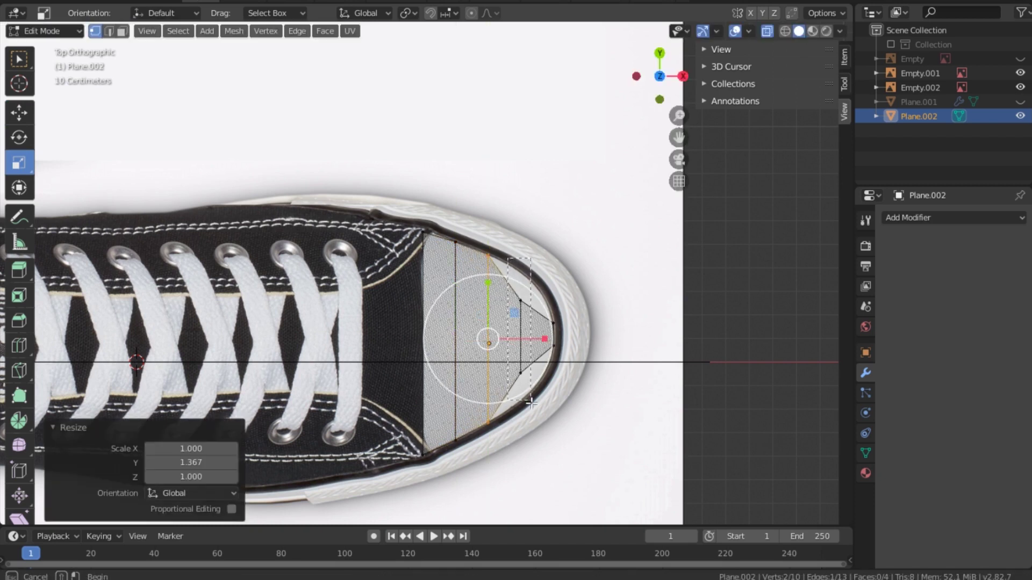
drag(532, 400, 507, 269)
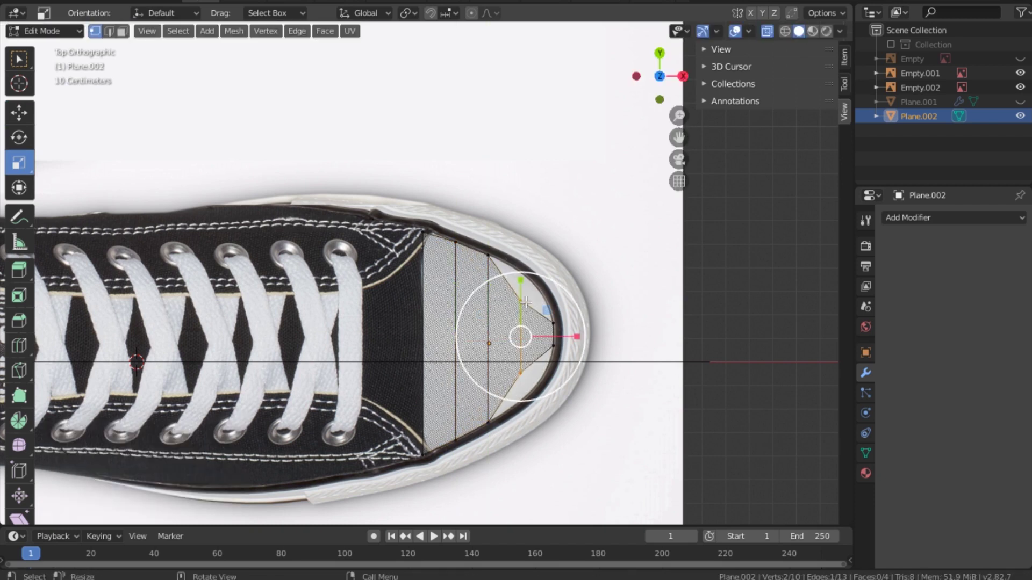
click(519, 251)
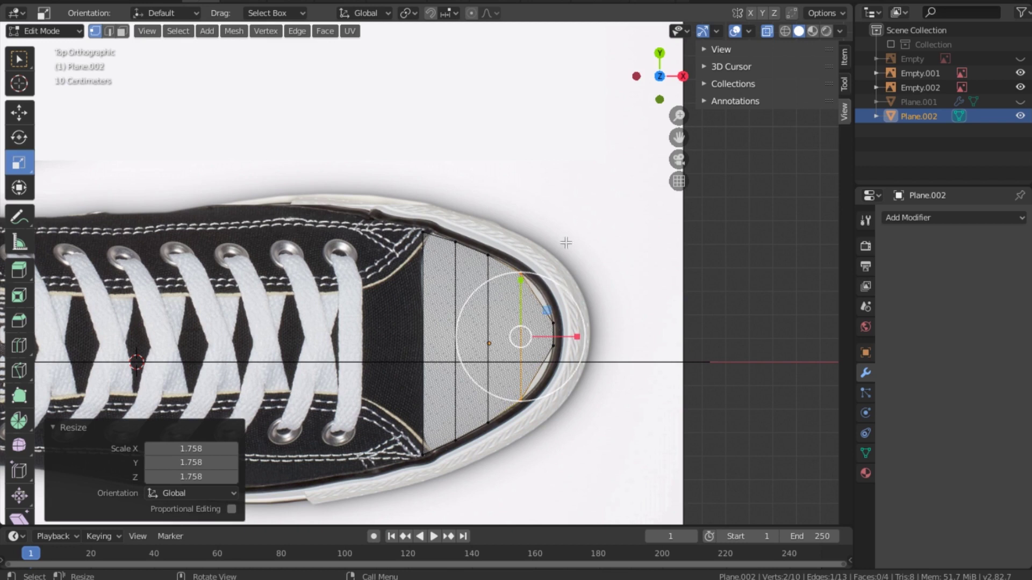
key(alt+a)
key(ctrl+r)
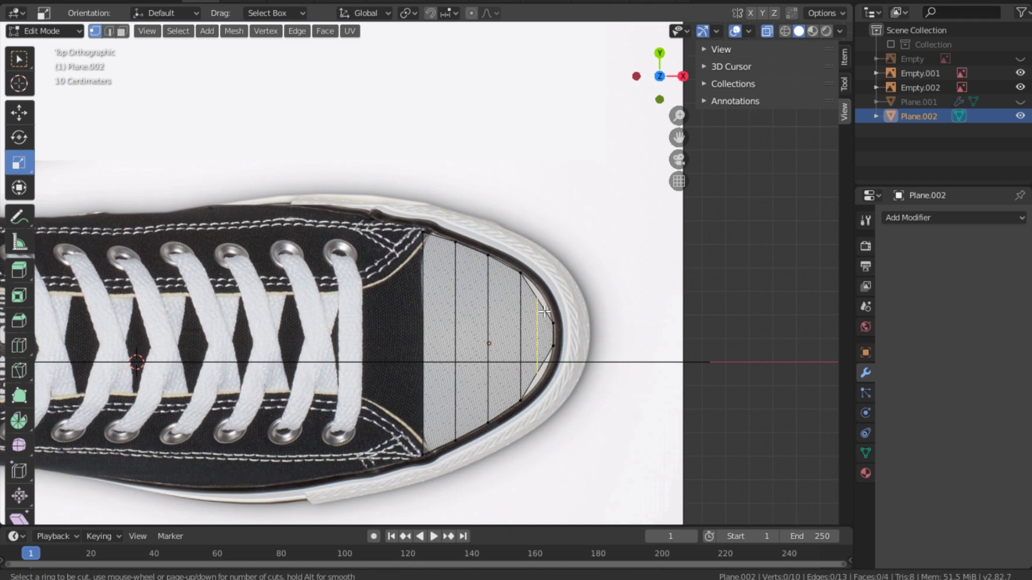
key(Escape)
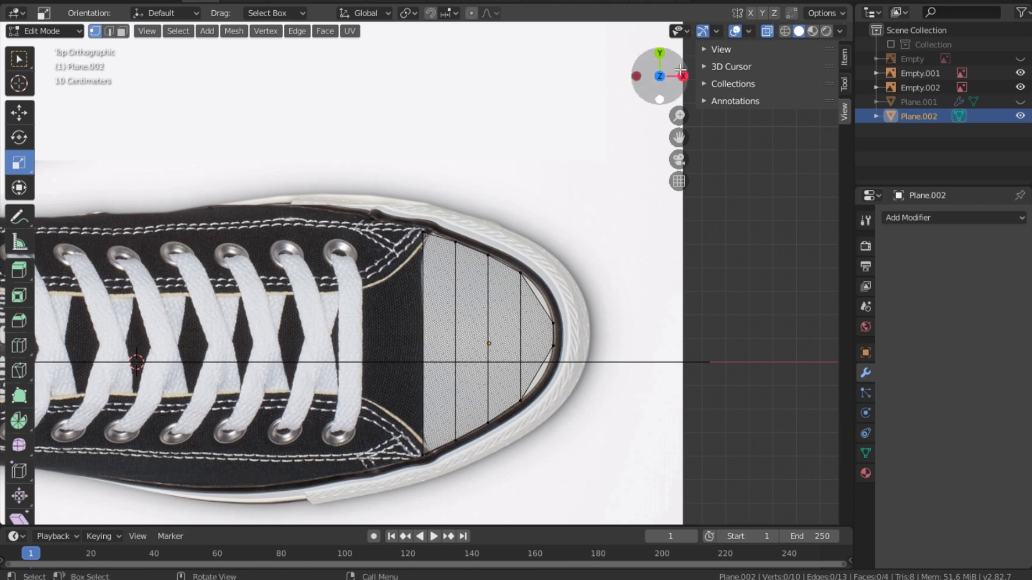
- Switch to side view and raise the whole toe mesh up to the toe cap's height
key(grave)
key(Escape)
key(ctrl+KP_1)
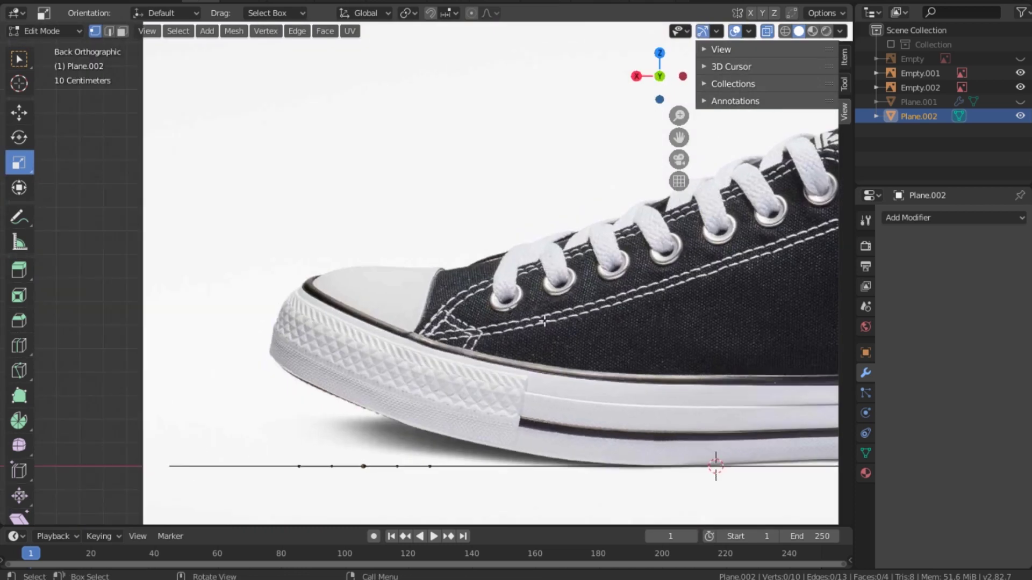
drag(233, 417, 575, 517)
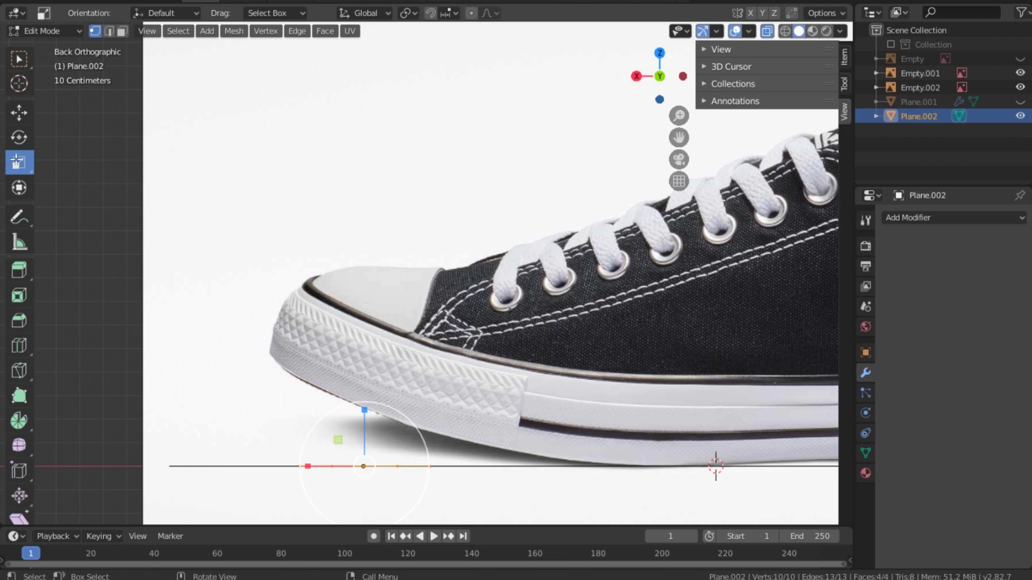
click(19, 112)
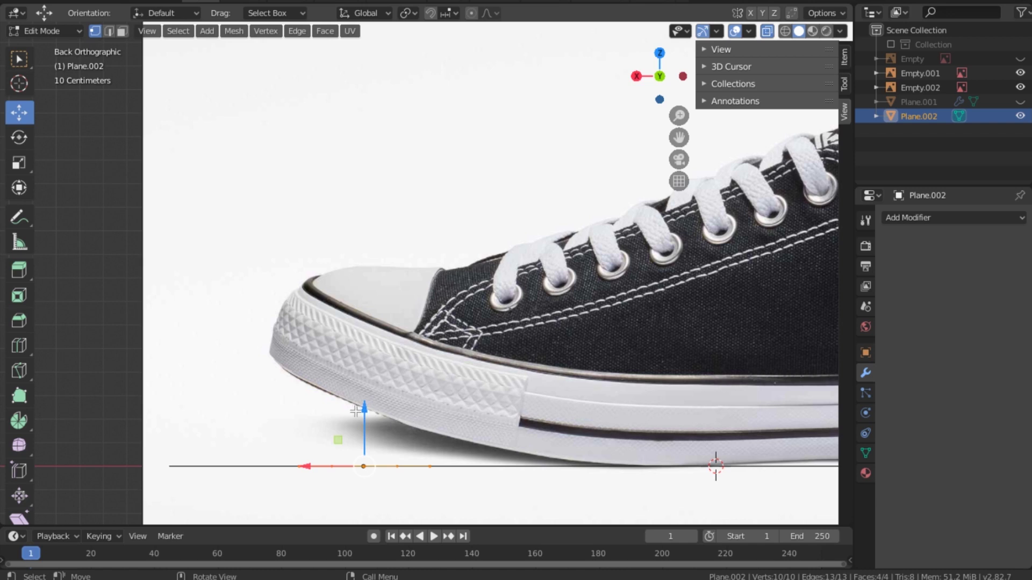
drag(365, 409, 352, 223)
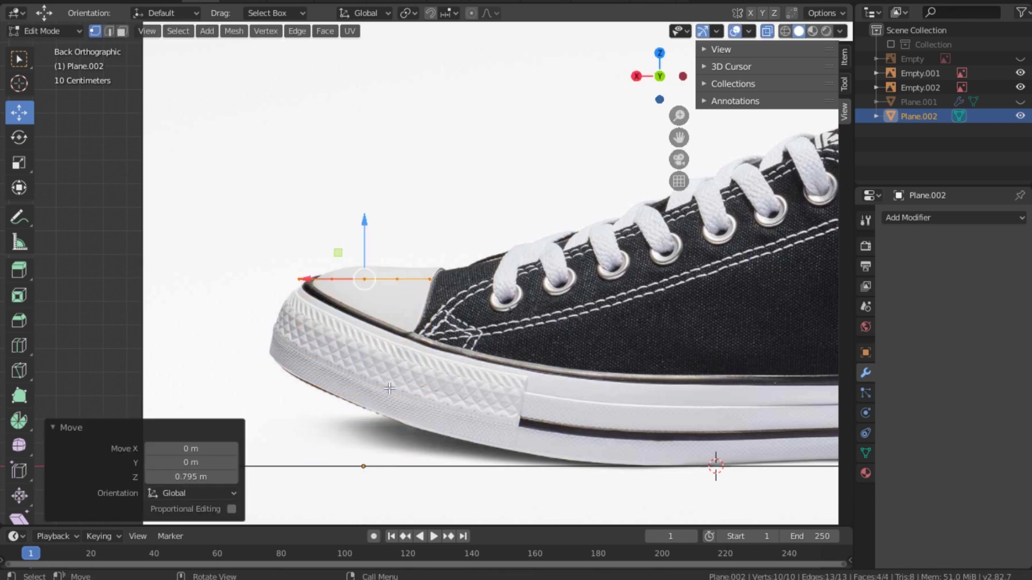
- Tilt the mesh -21.1° to match the toe cap slope and lower it 0.116 m onto the line
drag(244, 190, 495, 322)
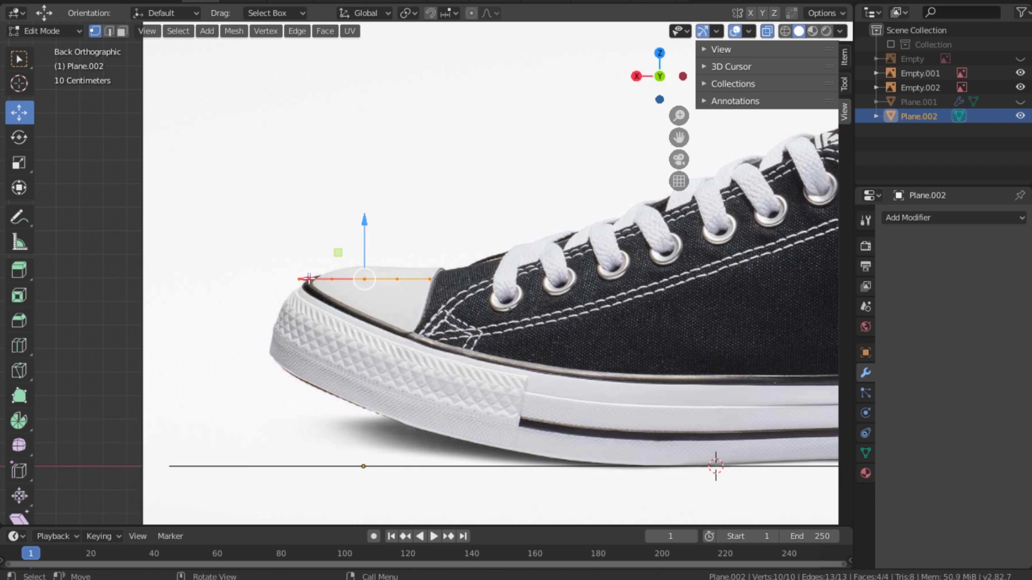
click(18, 137)
drag(399, 236, 395, 259)
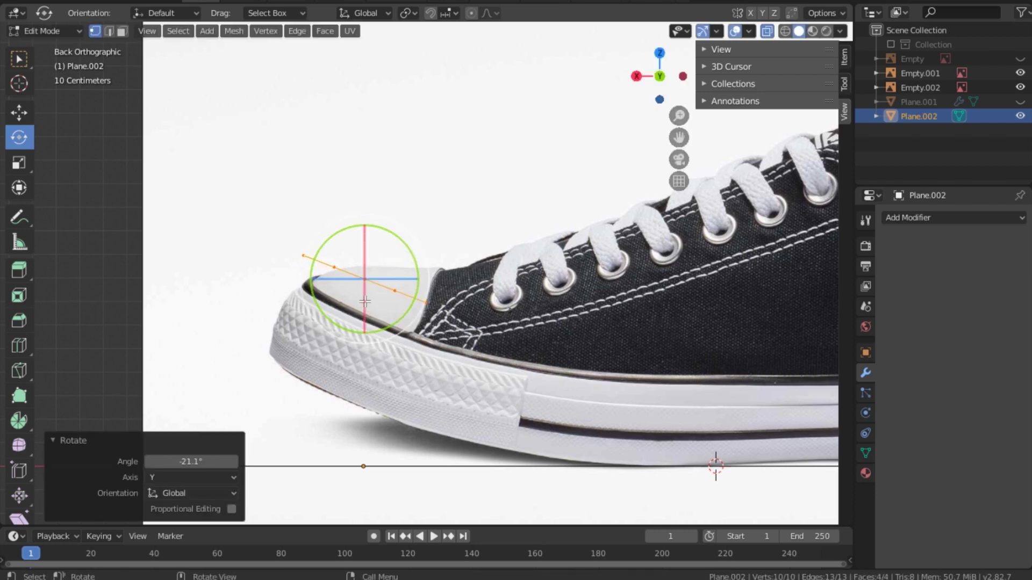
key(g)
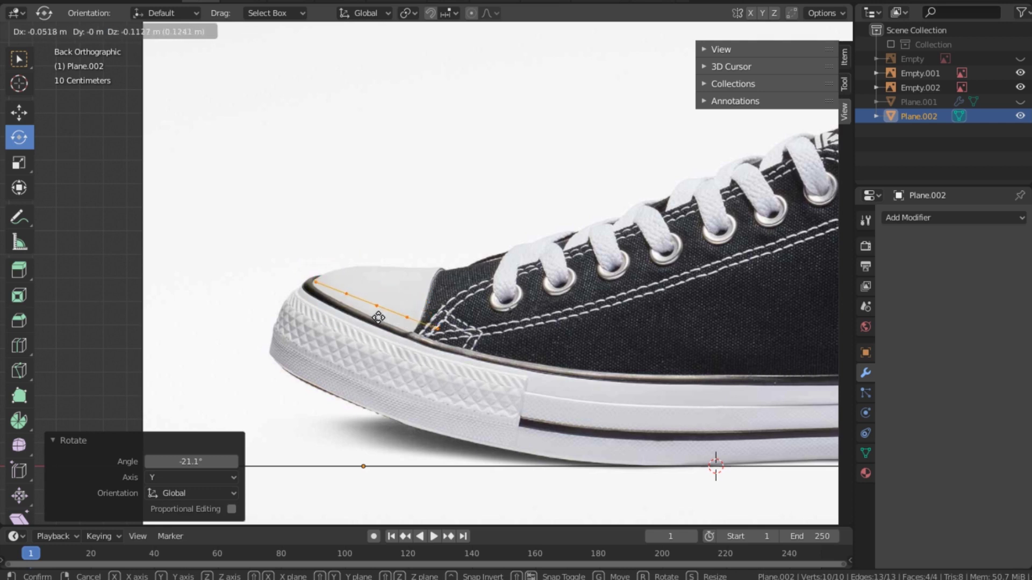
click(376, 317)
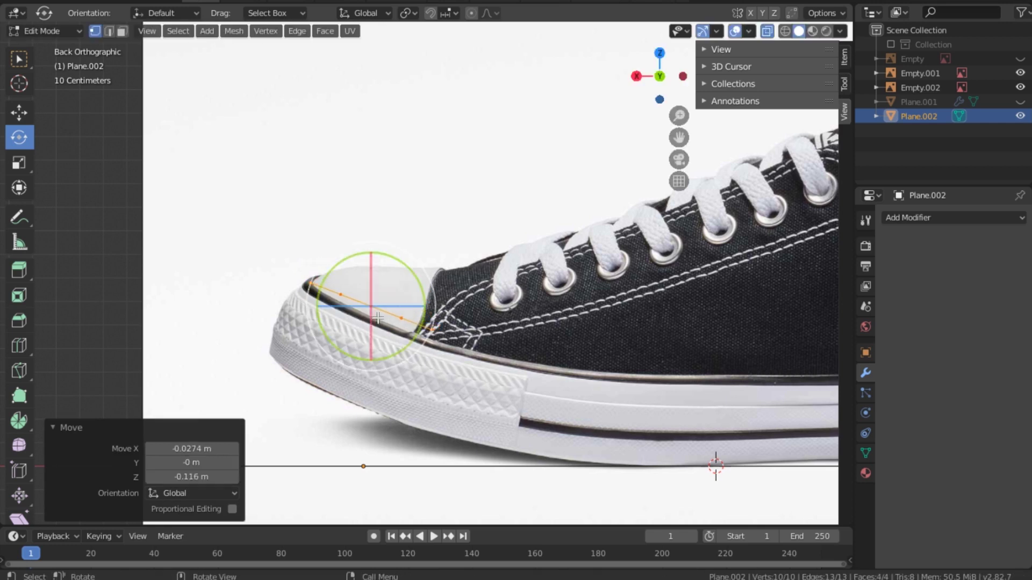
click(320, 177)
click(19, 113)
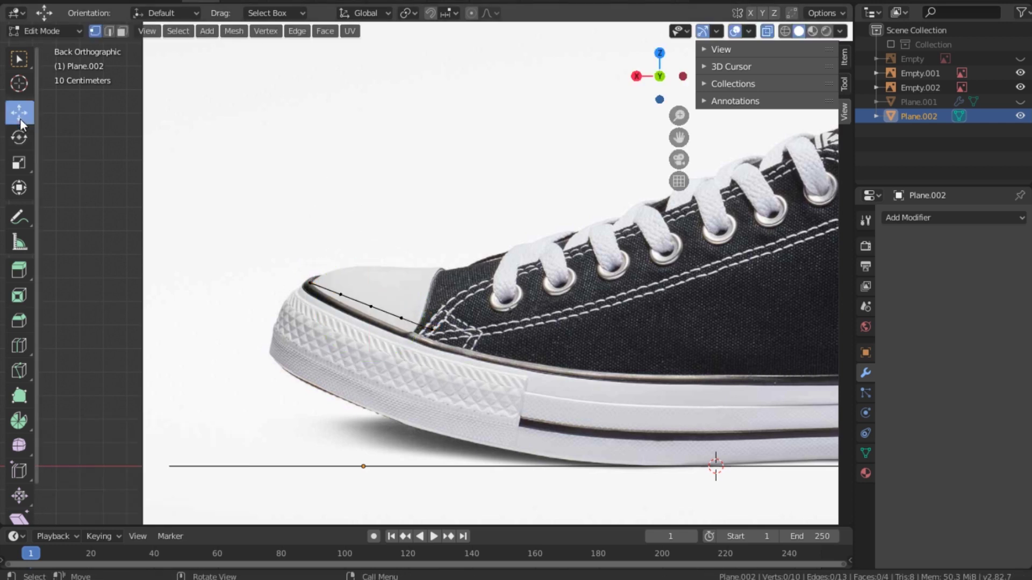
- In top view, add a centred edge loop along the middle of the toe mesh
key(grave)
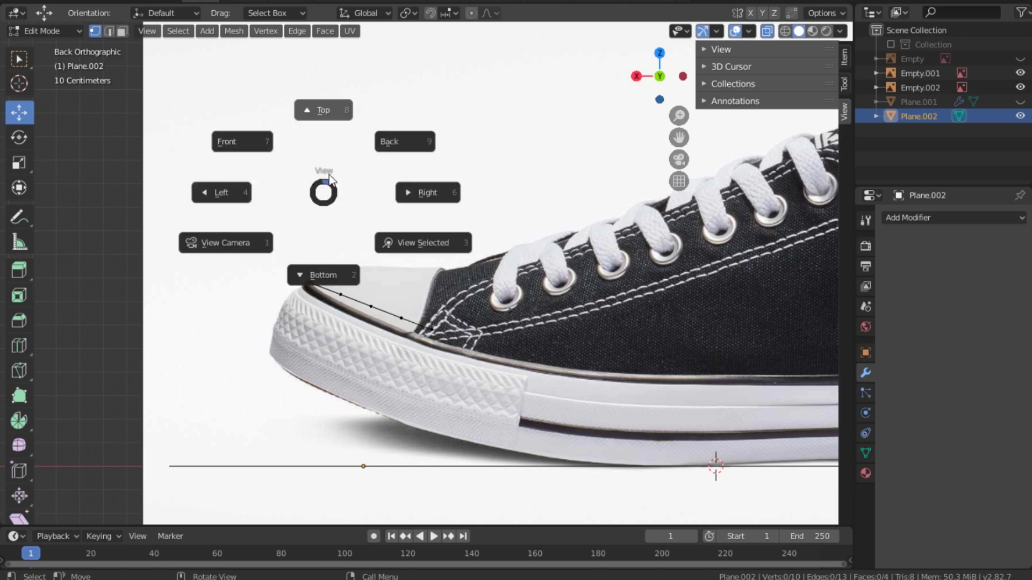
click(328, 125)
key(ctrl+r)
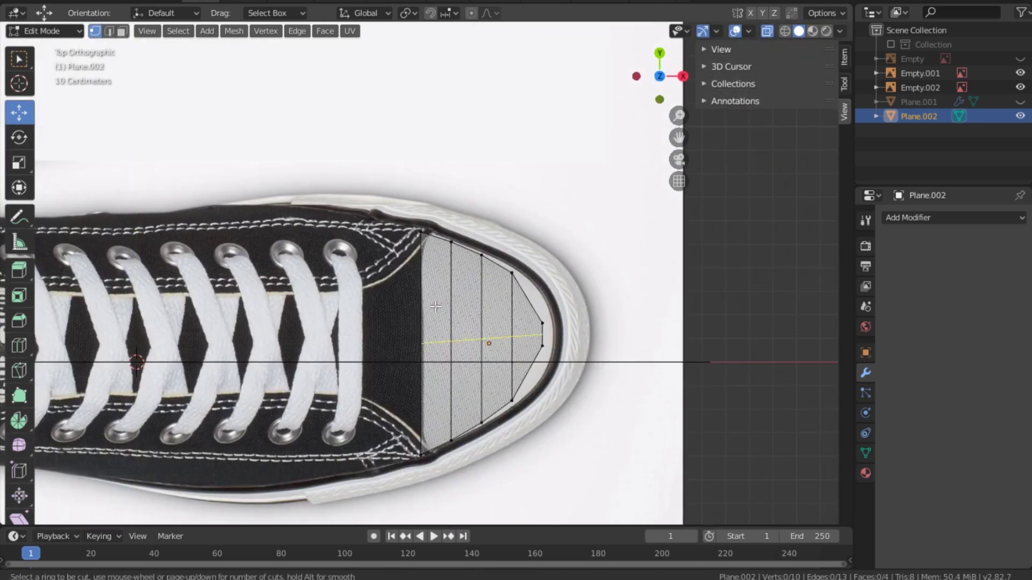
click(435, 307)
right_click(435, 306)
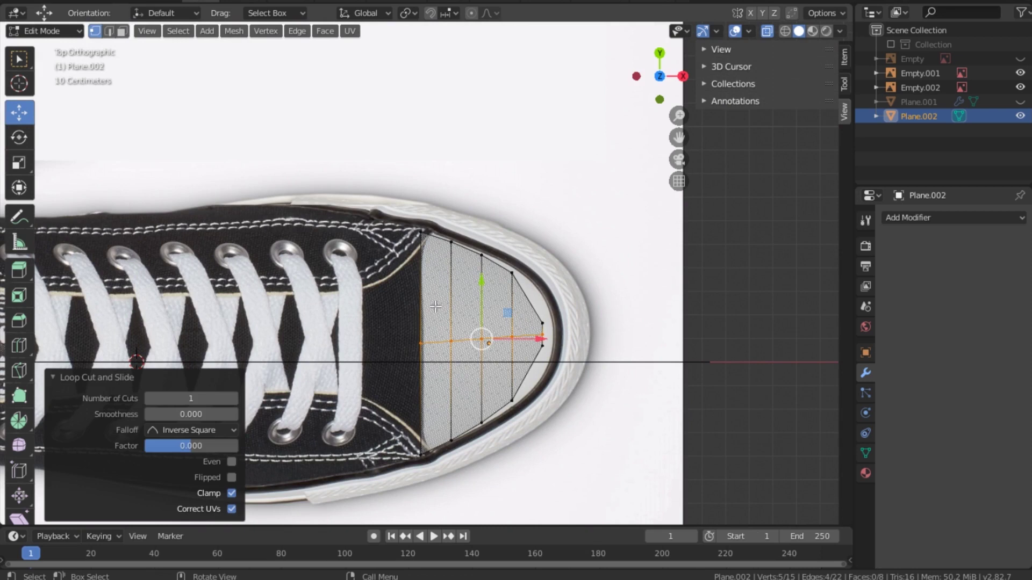
right_click(436, 306)
key(Escape)
click(510, 375)
- In side view, lower the first two outline vertices on Z onto the toe curve, one by 0.0518 m
key(grave)
click(483, 244)
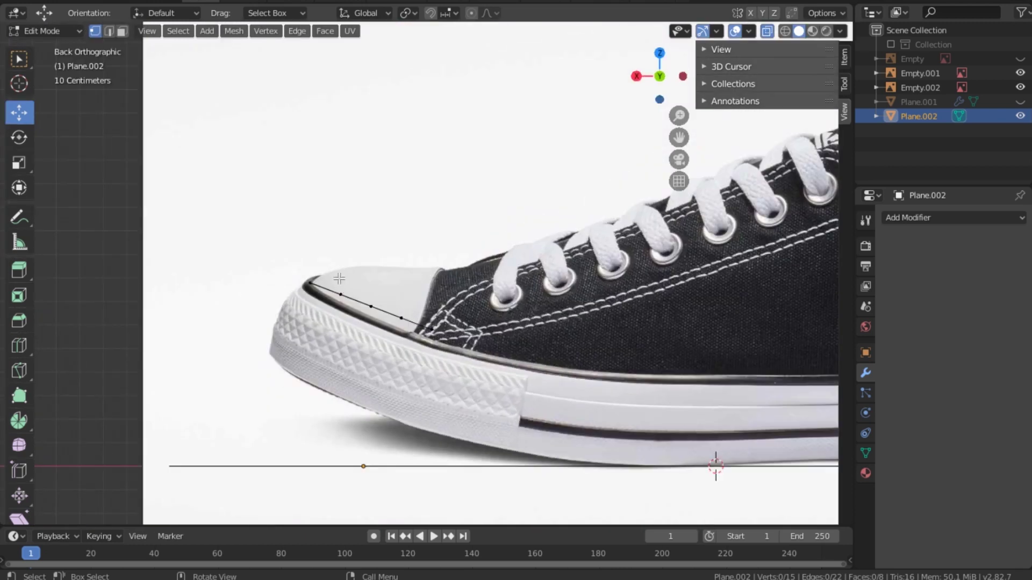
click(344, 293)
key(g)
key(z)
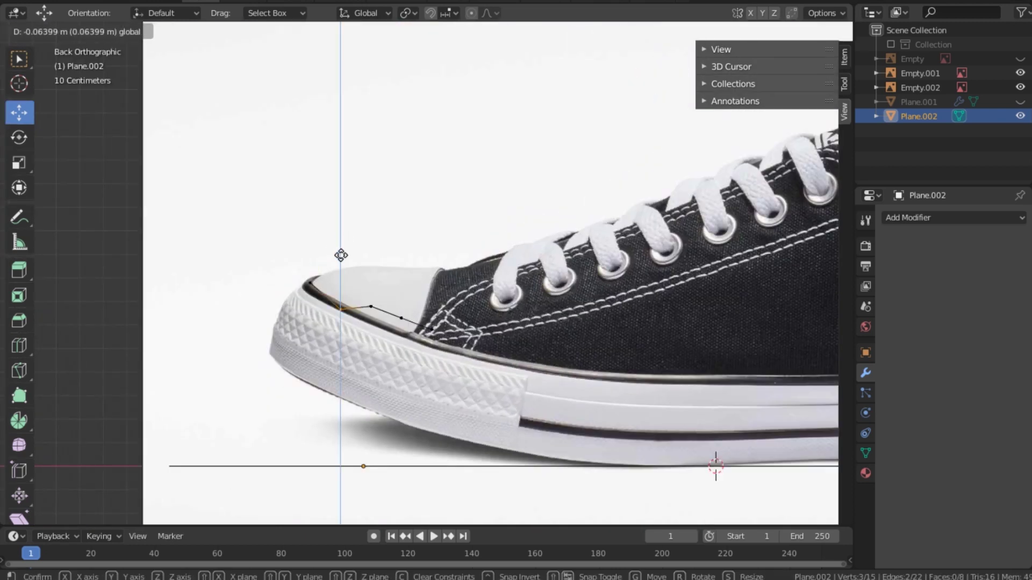
click(338, 250)
drag(361, 267, 380, 310)
key(g)
key(z)
click(380, 307)
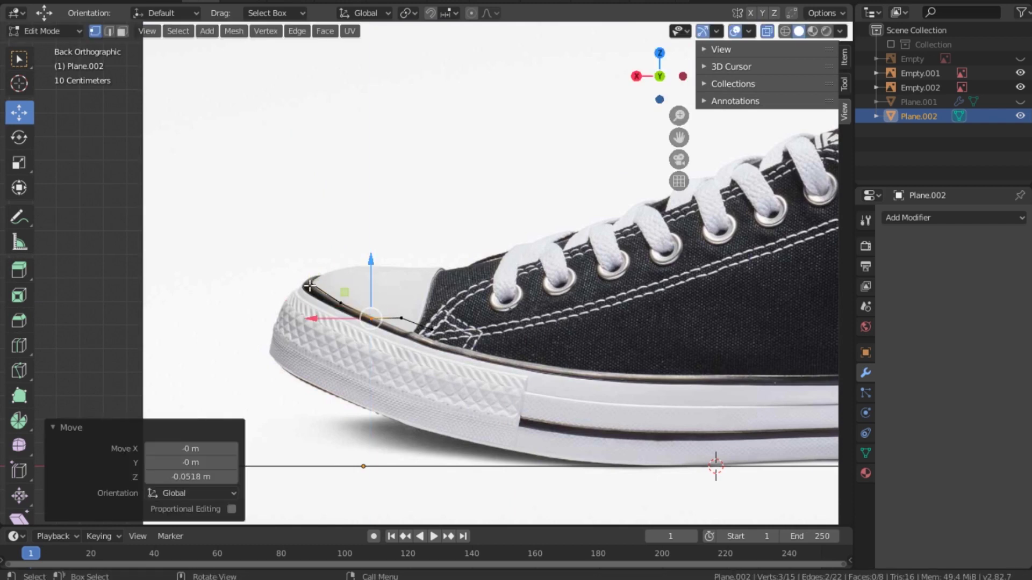
- Lower the next two outline vertices on Z onto the curve, the last by 0.0457 m
drag(395, 283, 436, 336)
key(g)
key(z)
click(402, 266)
key(g)
key(z)
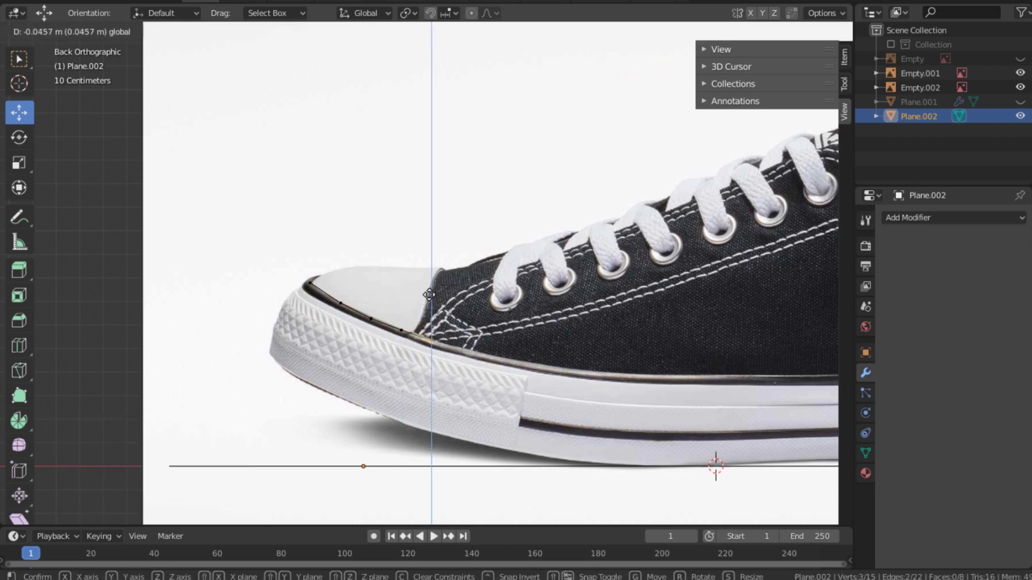
click(430, 295)
- Select the centre row of vertices from the top and raise it in side view
key(grave)
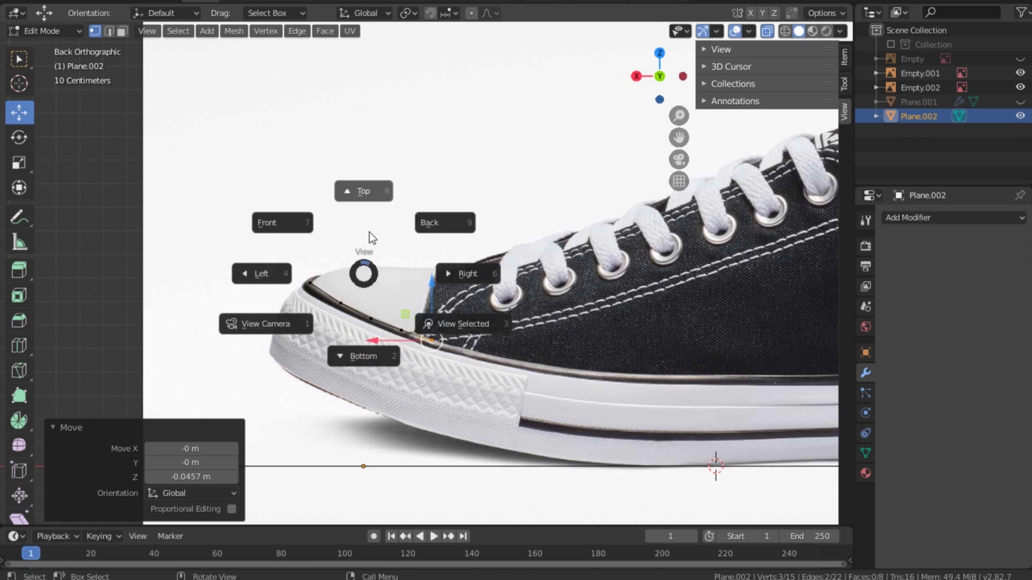
click(359, 230)
drag(403, 336, 524, 348)
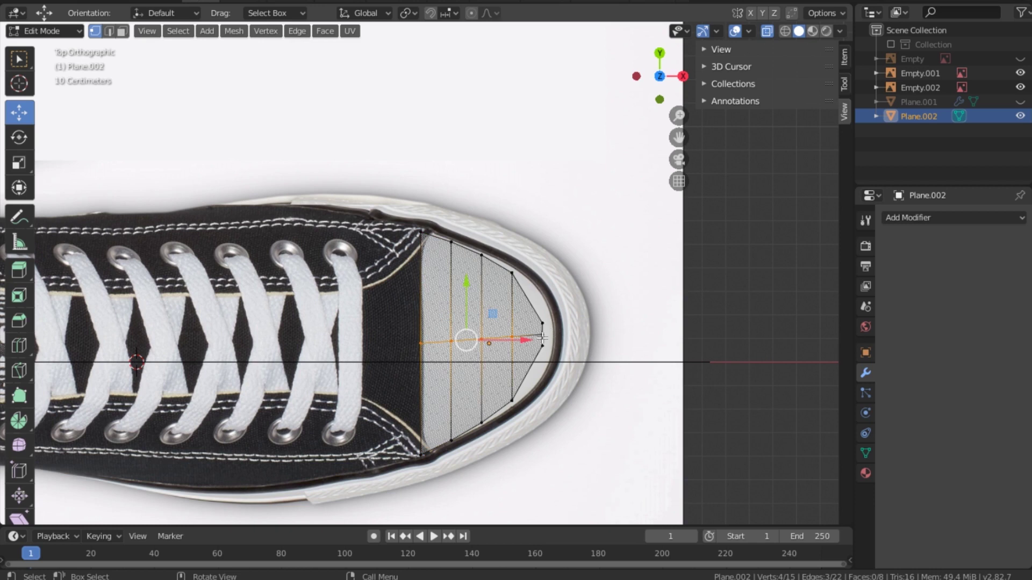
key(grave)
click(576, 254)
key(grave)
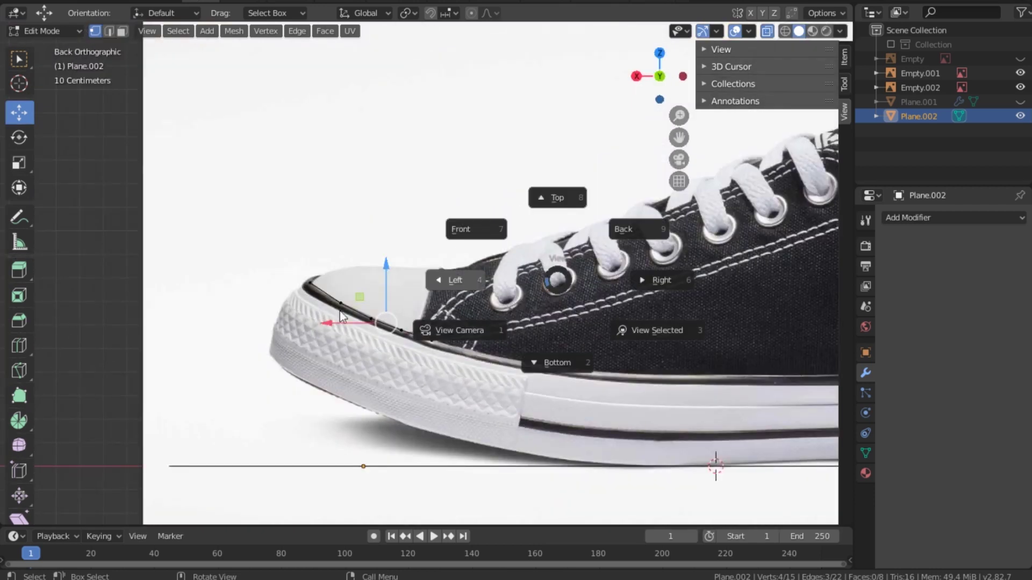
click(636, 231)
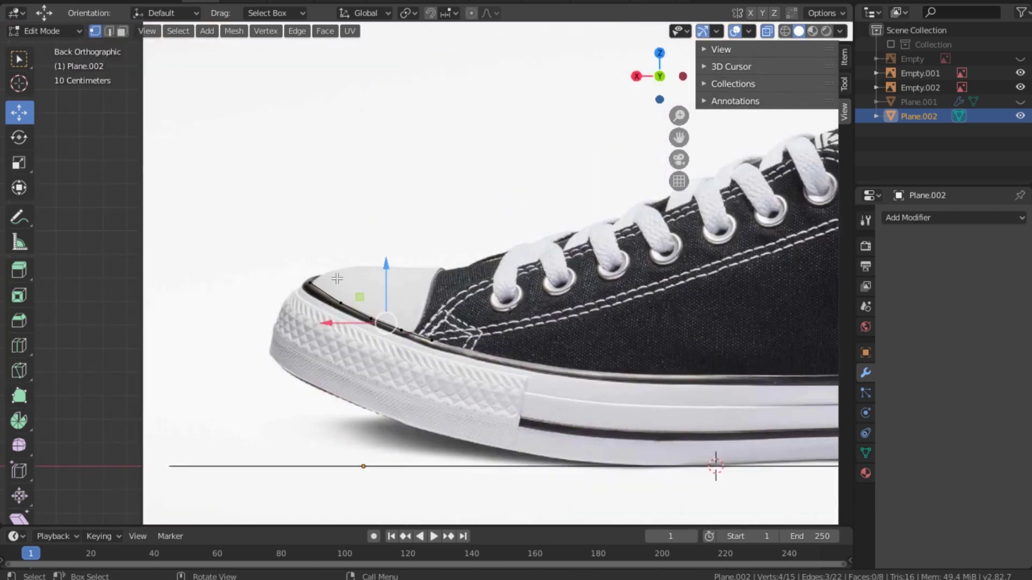
drag(386, 269, 371, 218)
- Fine-tune the centre-row heights by raising and nudging the second and rightmost top vertices on Z
click(371, 282)
click(401, 294)
drag(401, 233, 400, 205)
click(432, 304)
drag(432, 246, 432, 212)
click(340, 267)
drag(341, 216, 341, 219)
click(432, 268)
drag(430, 233, 370, 233)
click(371, 268)
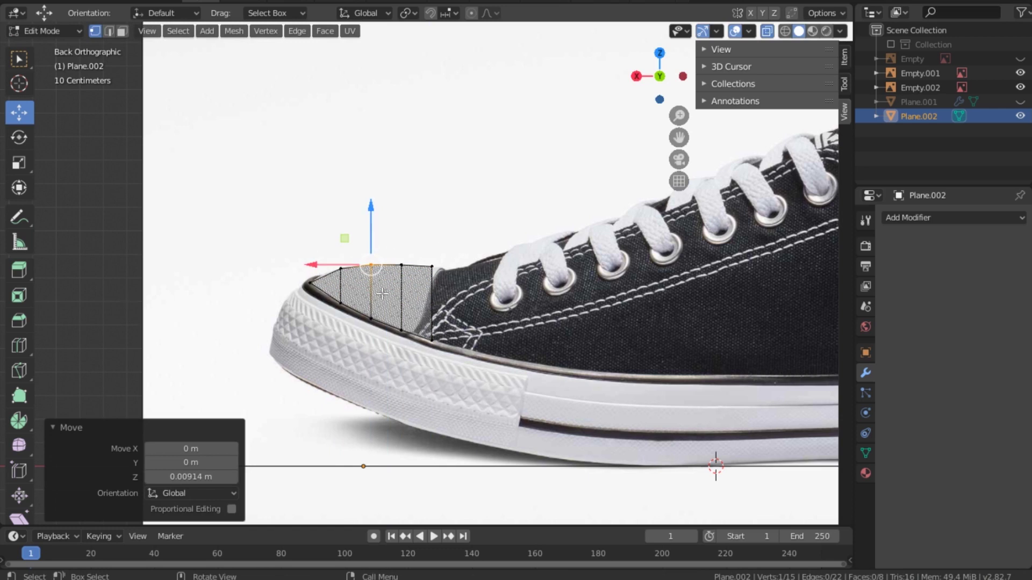
- Add two centred lengthwise loop cuts to the toe mesh
drag(661, 81, 645, 70)
drag(449, 174, 471, 162)
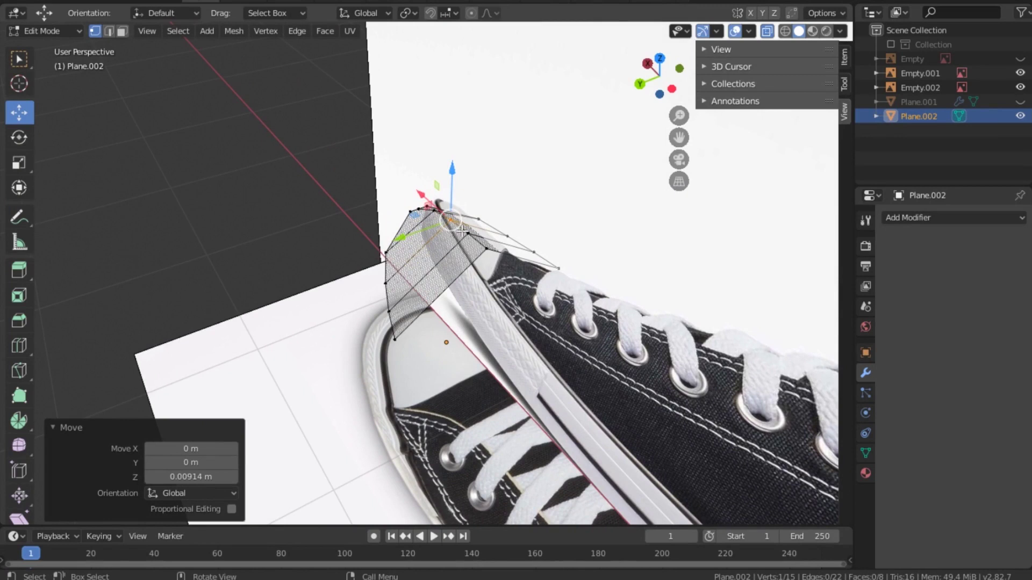
drag(660, 75, 625, 73)
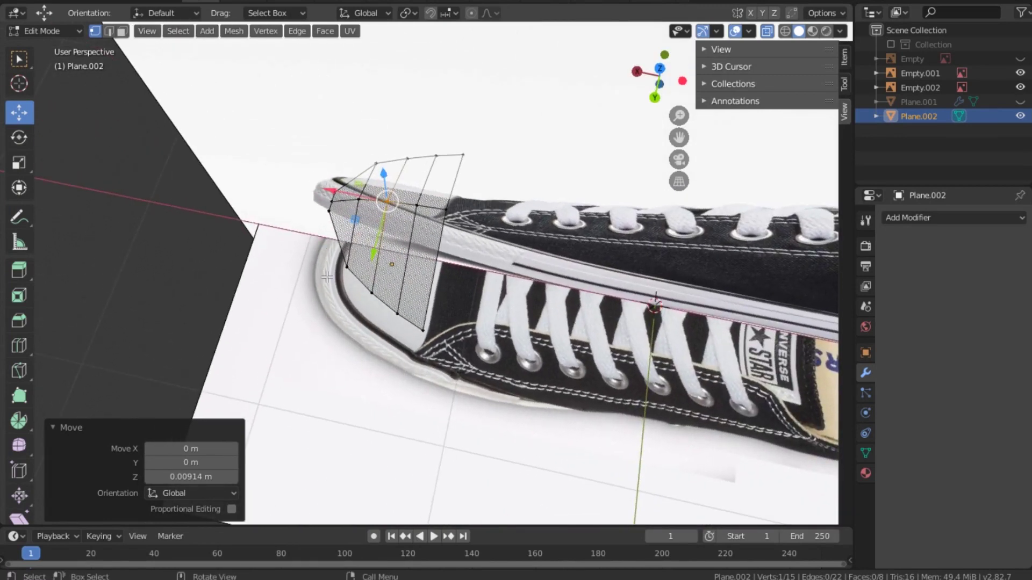
key(ctrl+r)
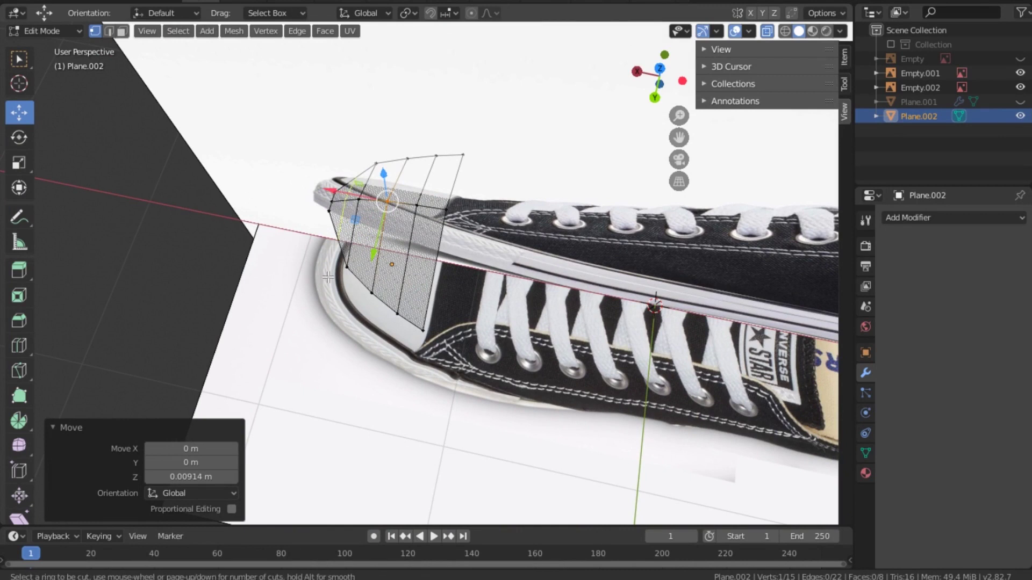
click(352, 215)
click(353, 217)
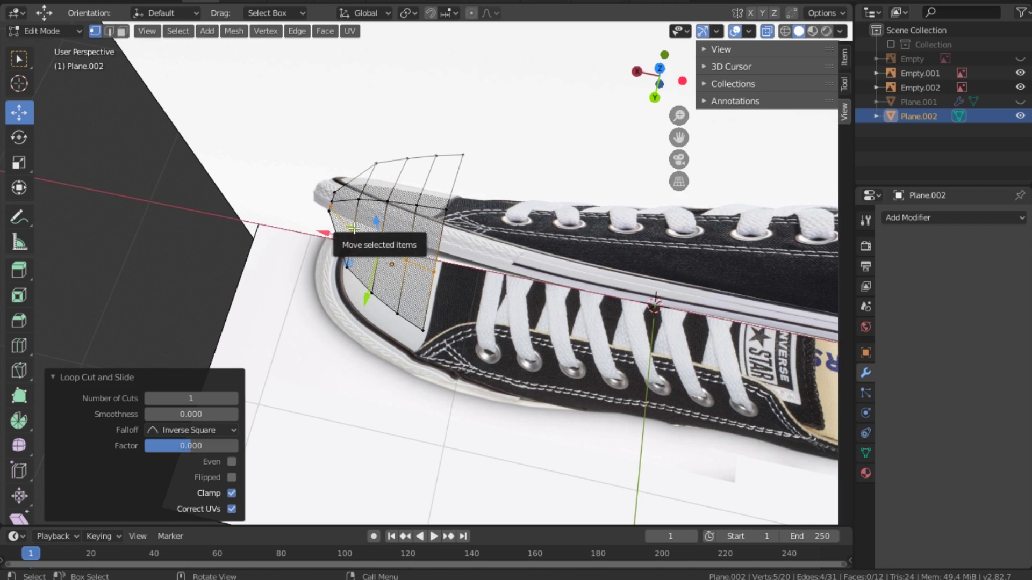
key(ctrl+r)
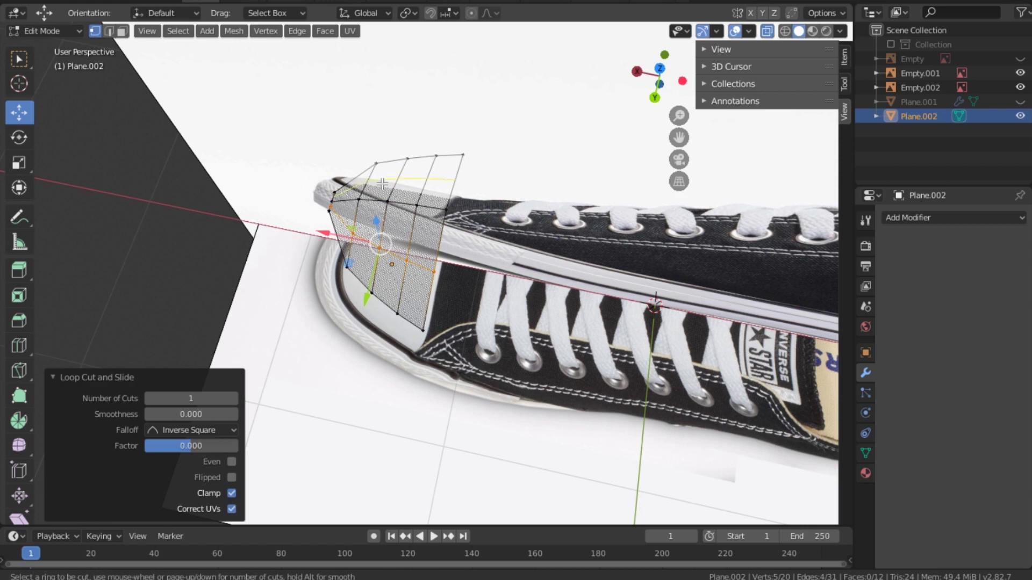
click(382, 184)
click(382, 185)
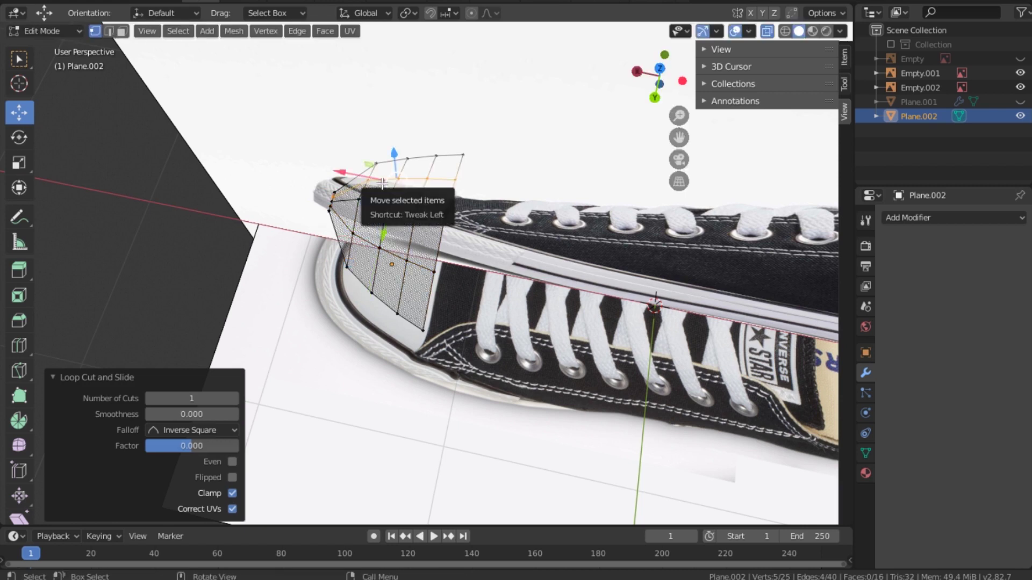
- In side view, raise the two right-edge vertices of the new loop by 0.107 m
key(grave)
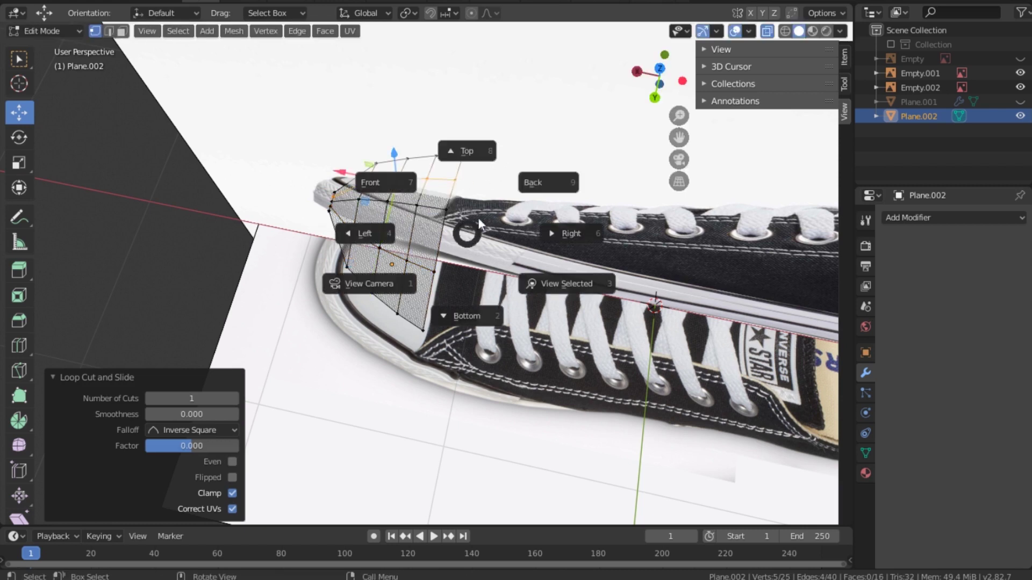
click(550, 181)
drag(409, 281, 447, 327)
drag(434, 247, 436, 224)
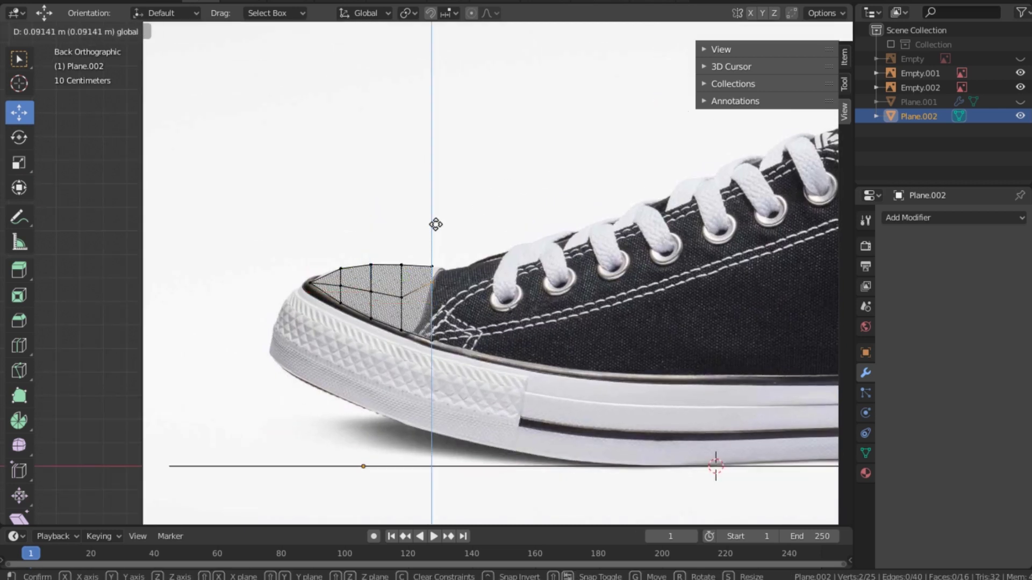
click(435, 220)
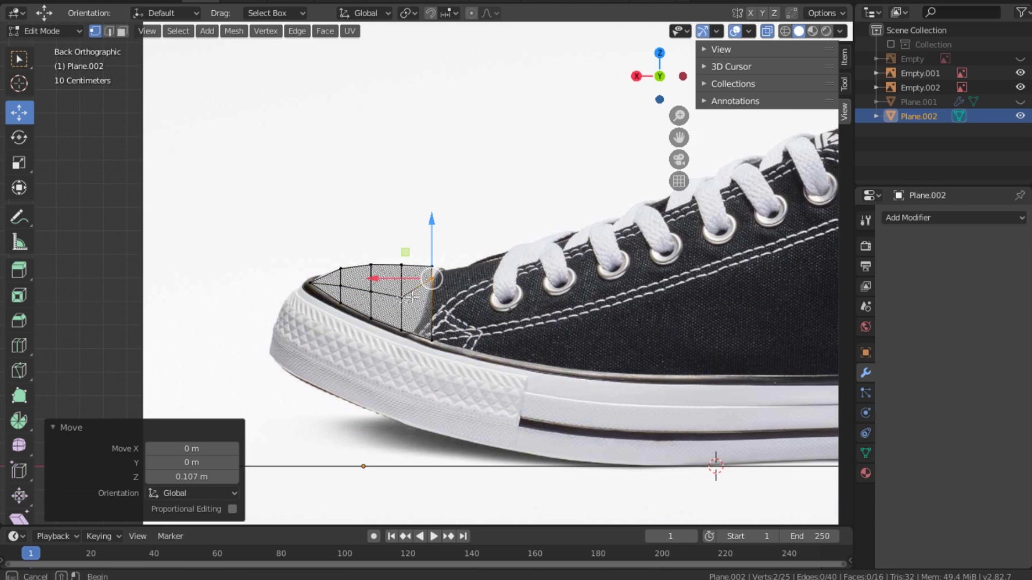
- Lift the next two new-loop vertices toward the toe upward on Z
click(404, 296)
key(g)
key(z)
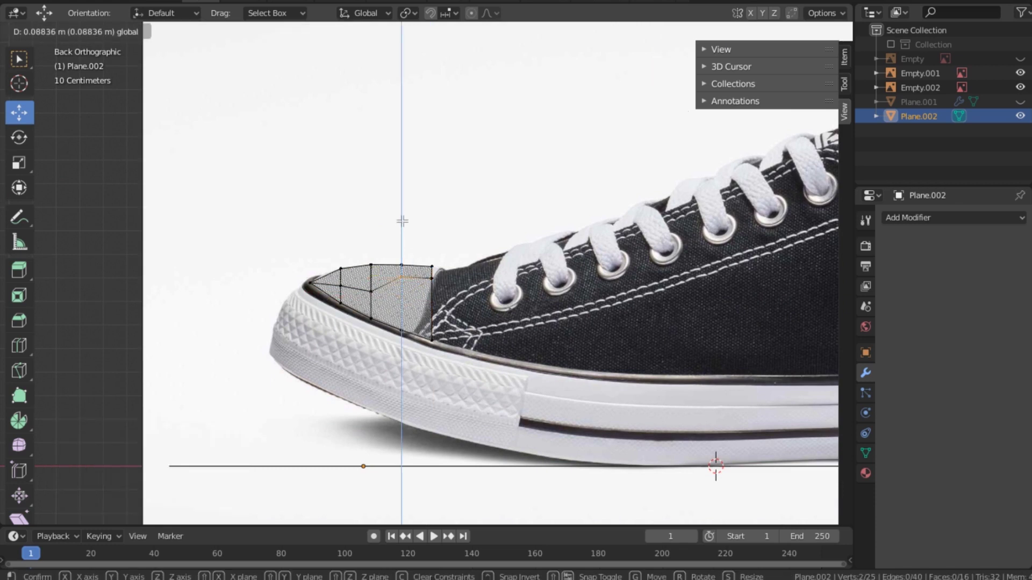
click(402, 221)
click(371, 291)
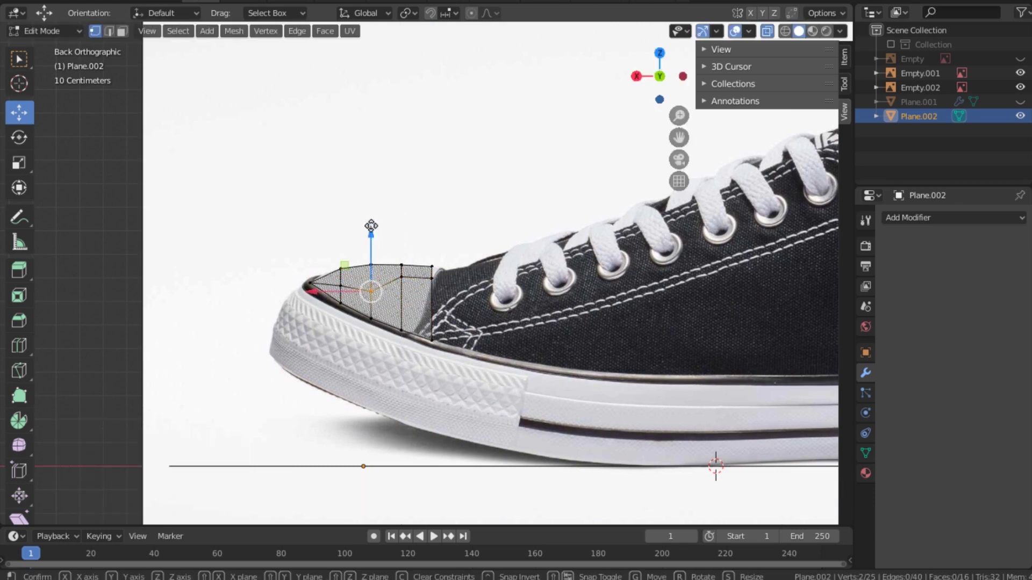
key(g)
key(z)
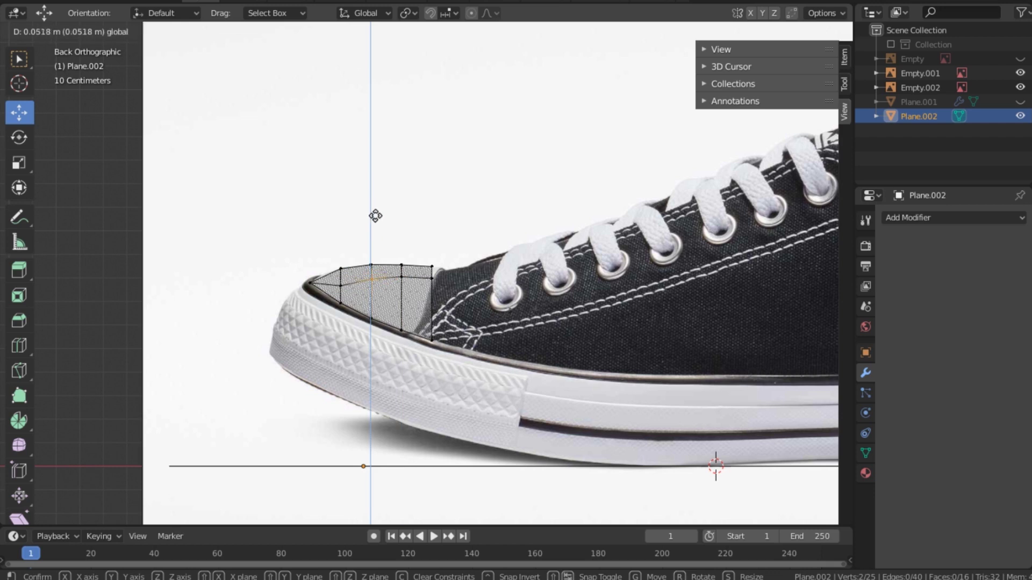
click(375, 214)
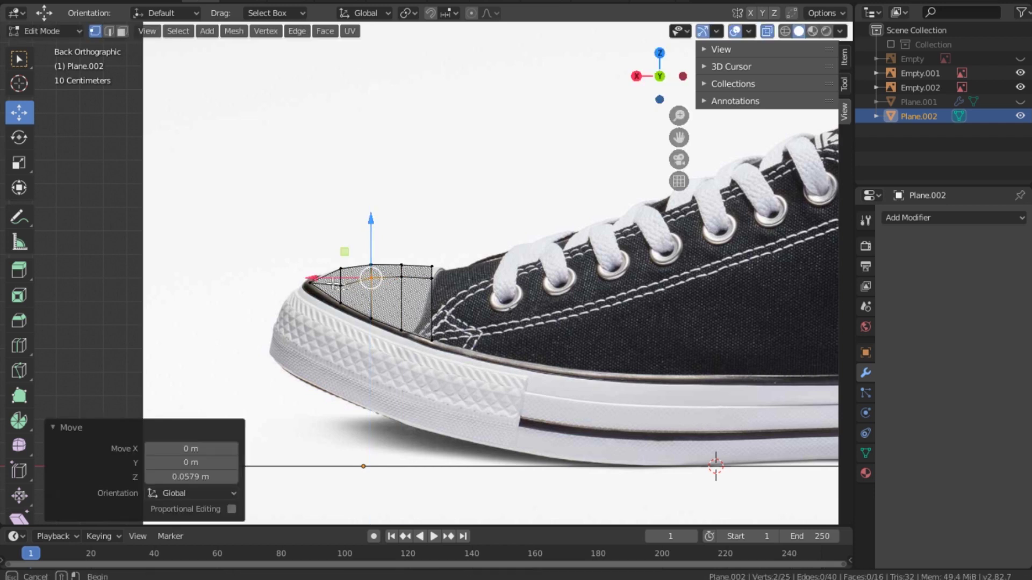
- Lift the vertex nearest the toe tip on Z and orbit to check the dome
click(340, 285)
key(g)
key(z)
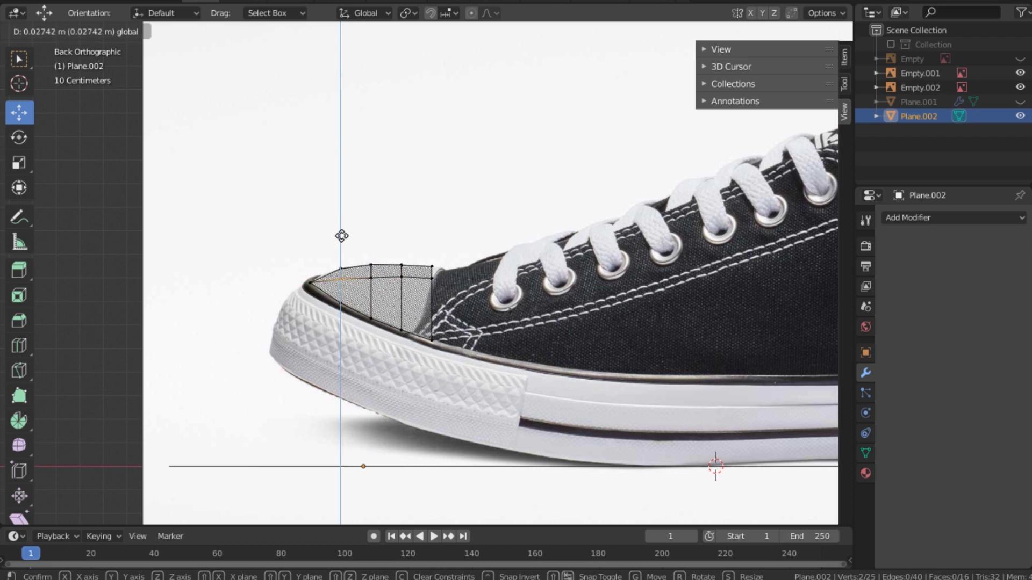
drag(342, 236, 342, 236)
drag(672, 74, 570, 177)
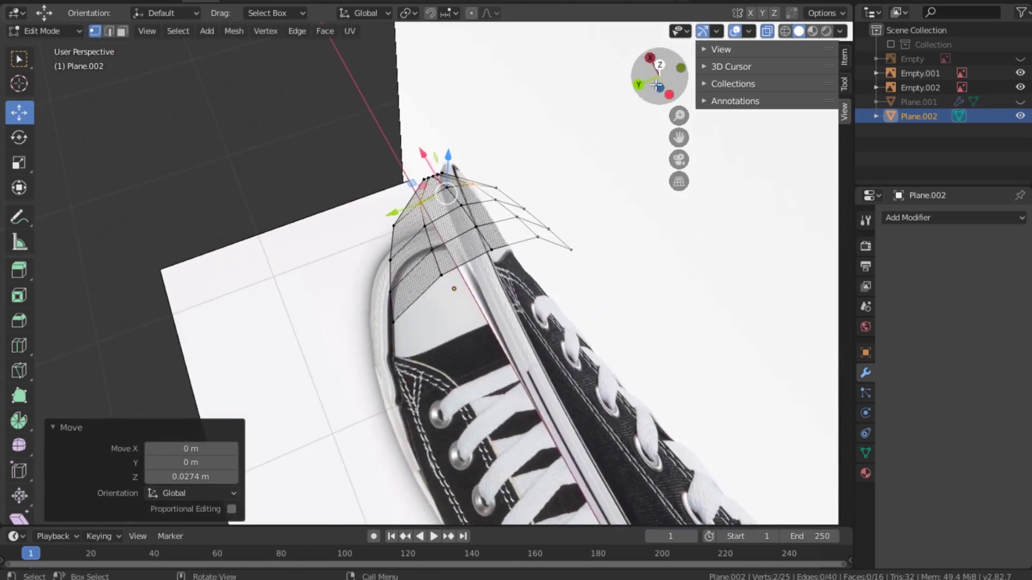
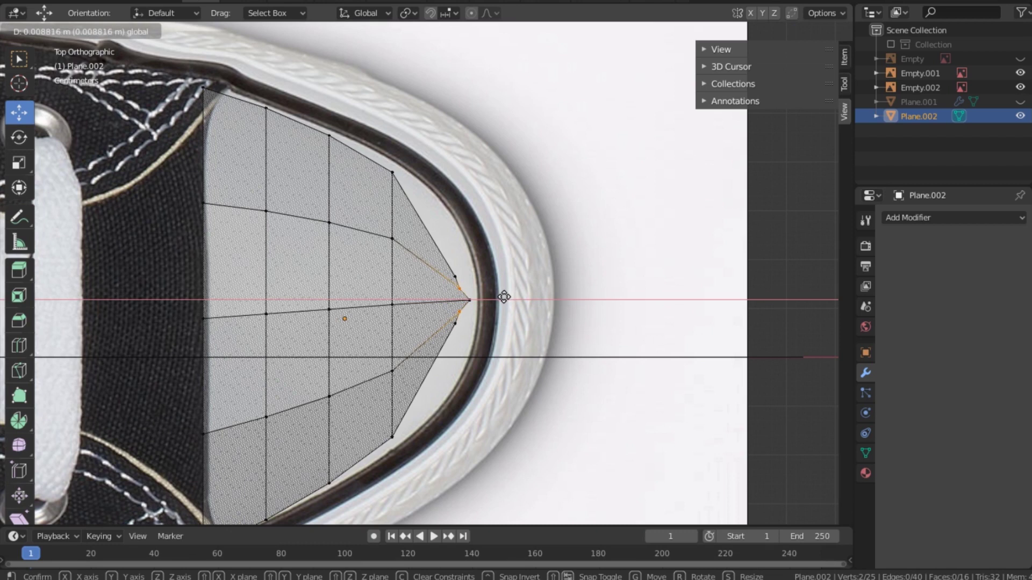
- Pull the toe cap's tip vertex along X out to the toe outline in the top-view photo
click(505, 297)
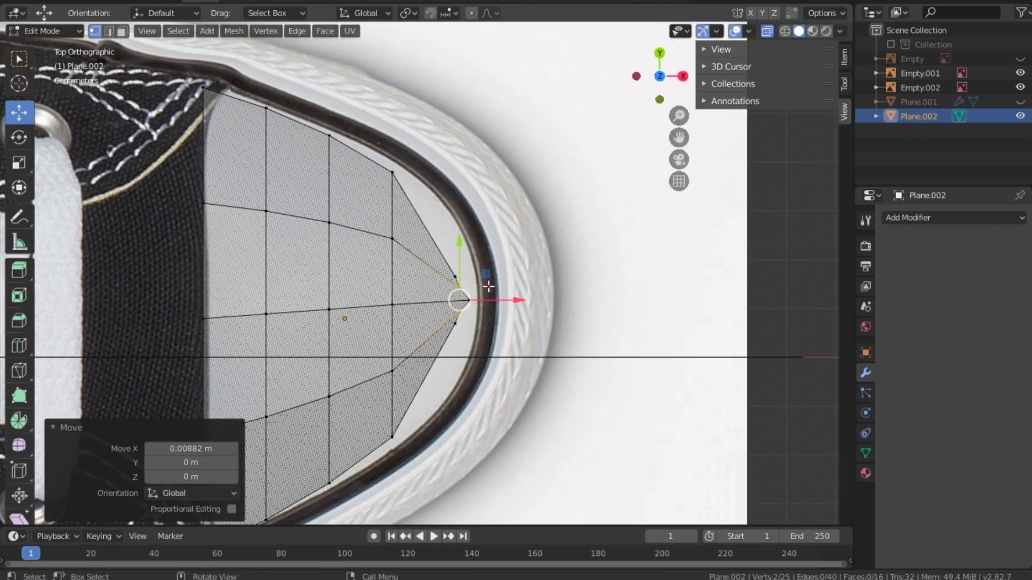
click(529, 309)
mouse_move(507, 296)
mouse_down()
mouse_move(463, 309)
mouse_move(516, 304)
mouse_up()
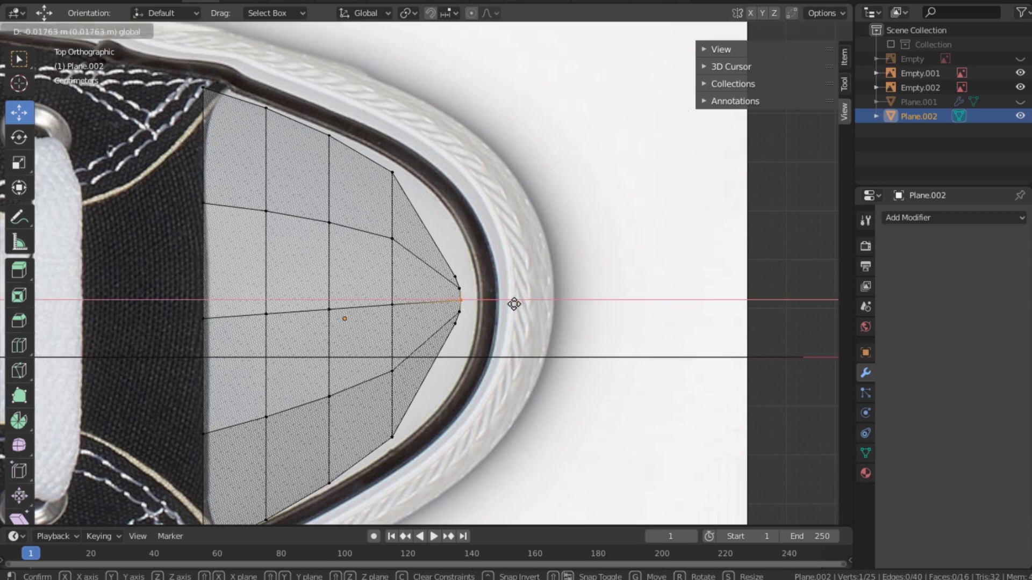
click(514, 304)
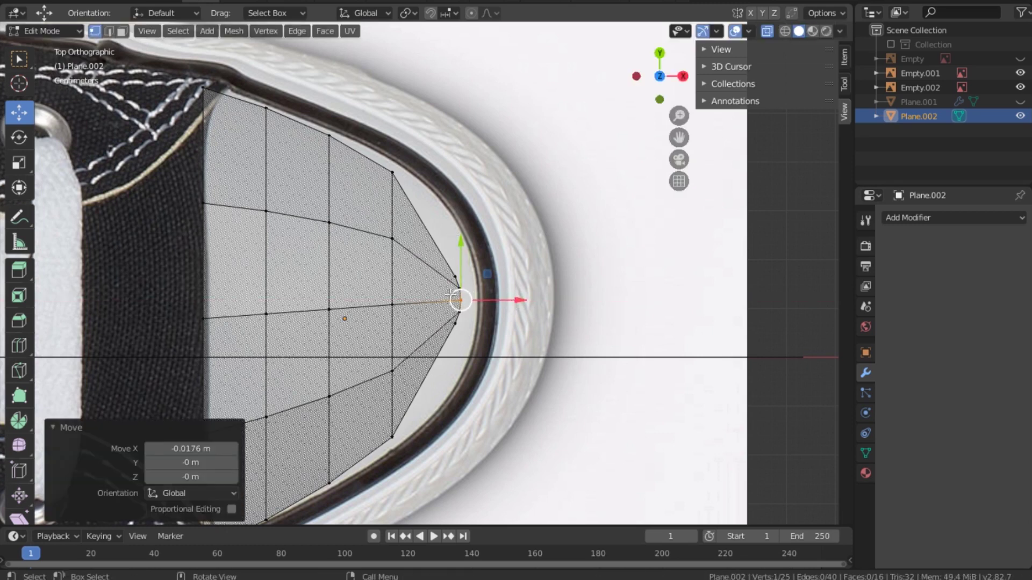
click(263, 277)
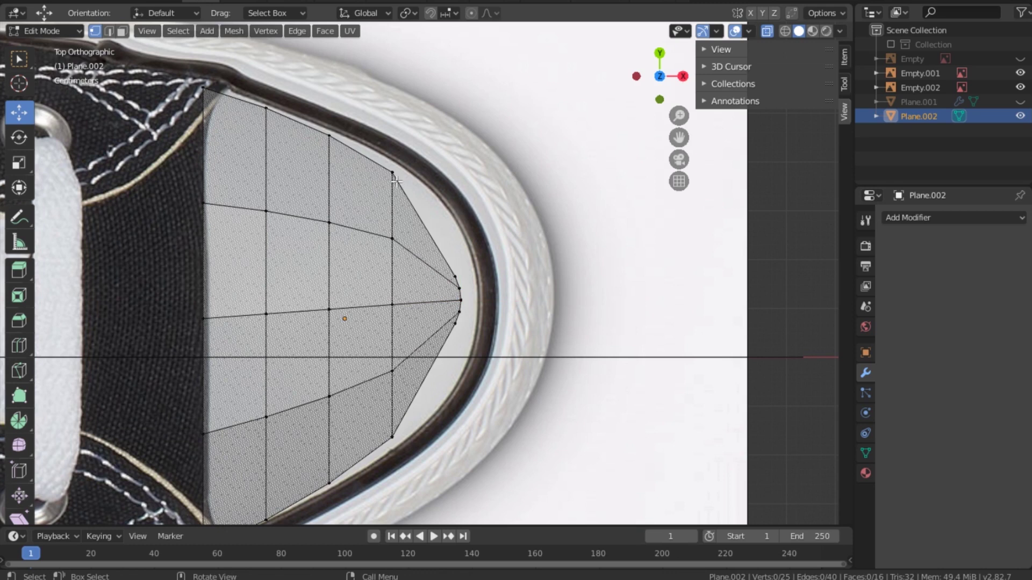
- Switch to back view and select the toe cap's bottom edge
key(grave)
click(540, 282)
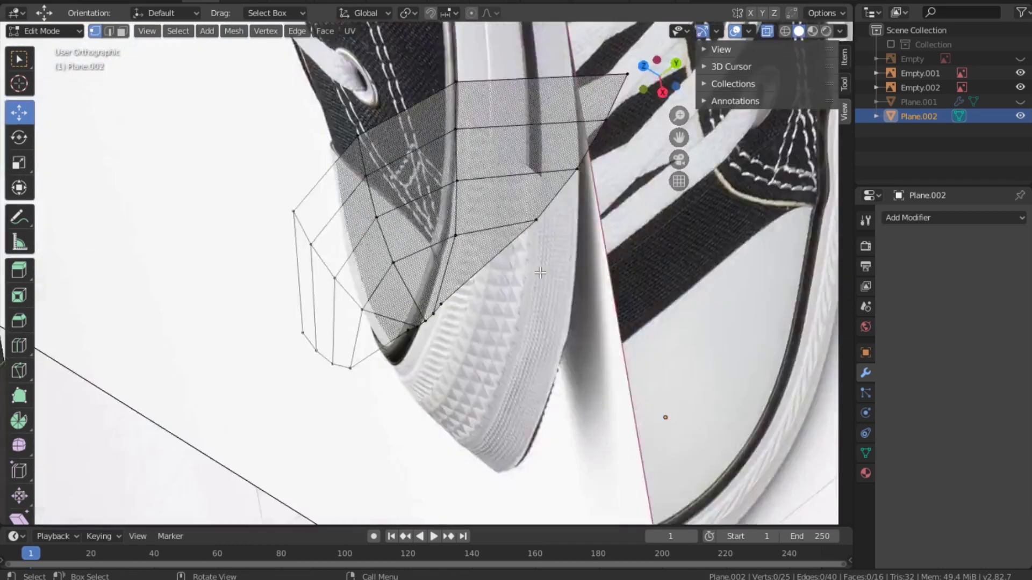
key(b)
drag(394, 292, 703, 440)
key(ctrl+z)
key(ctrl+z)
click(343, 246)
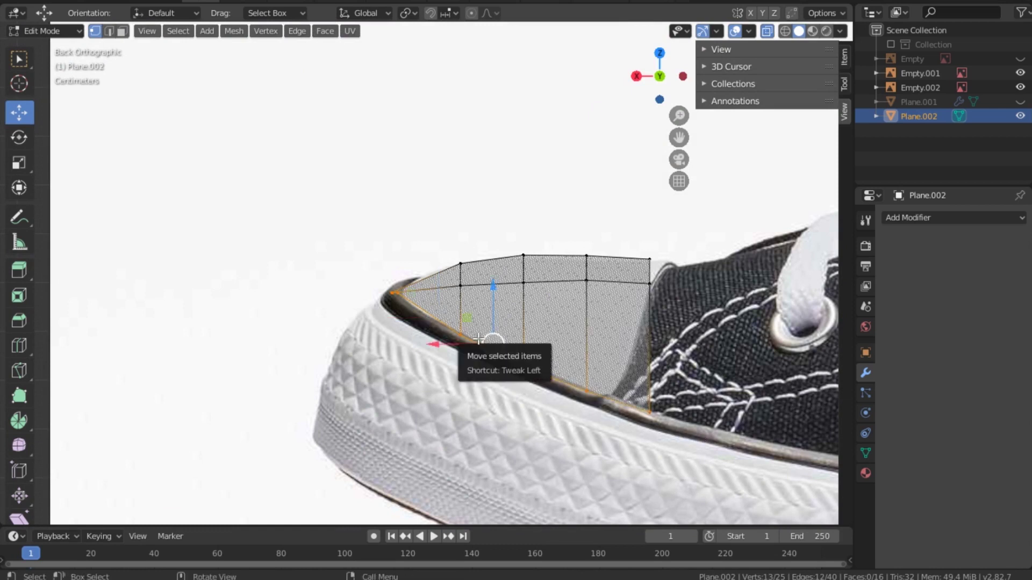
- Extrude the bottom edge downward, scale it by 1.029 and move it along the sole rim
key(e)
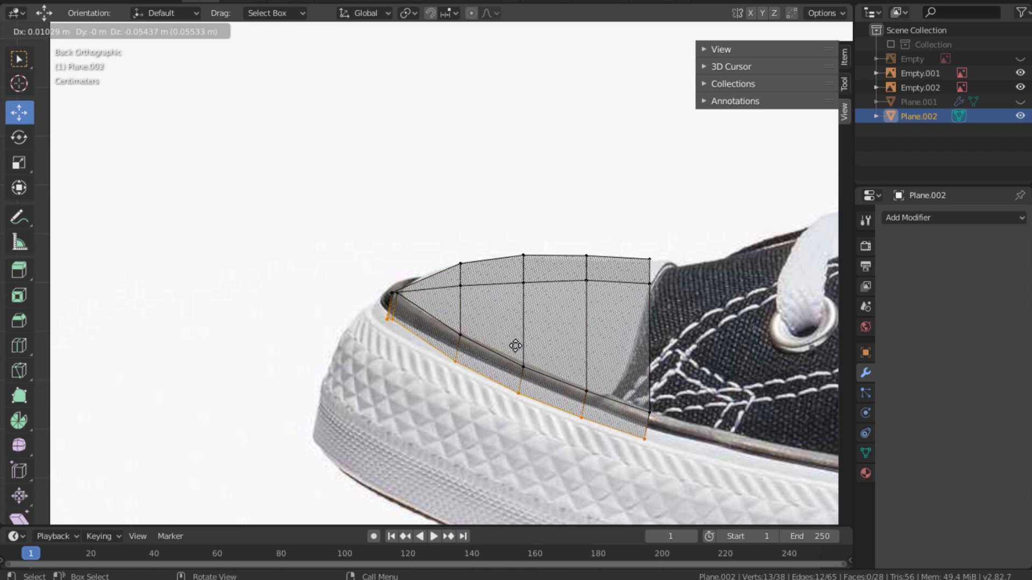
click(515, 346)
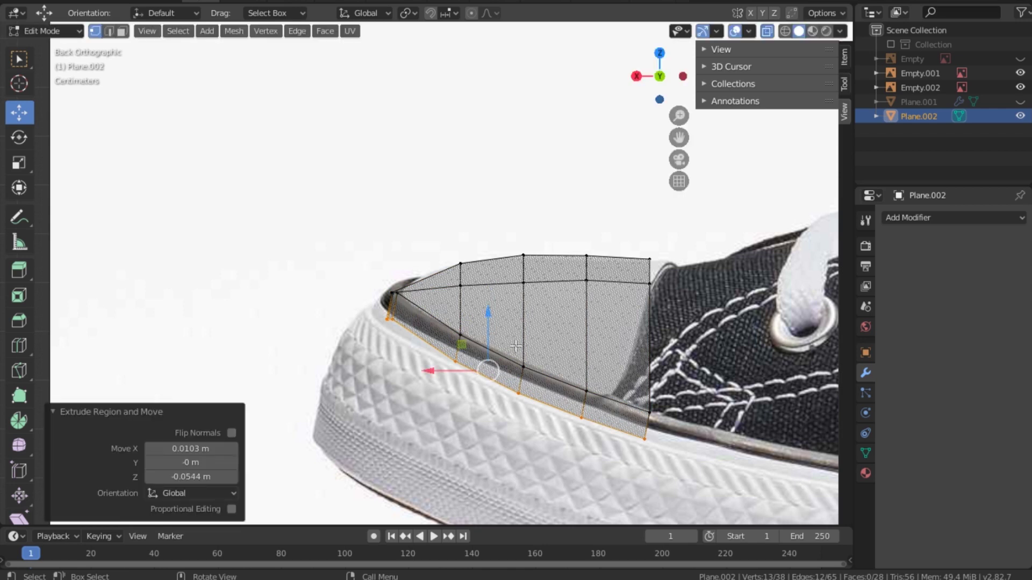
key(s)
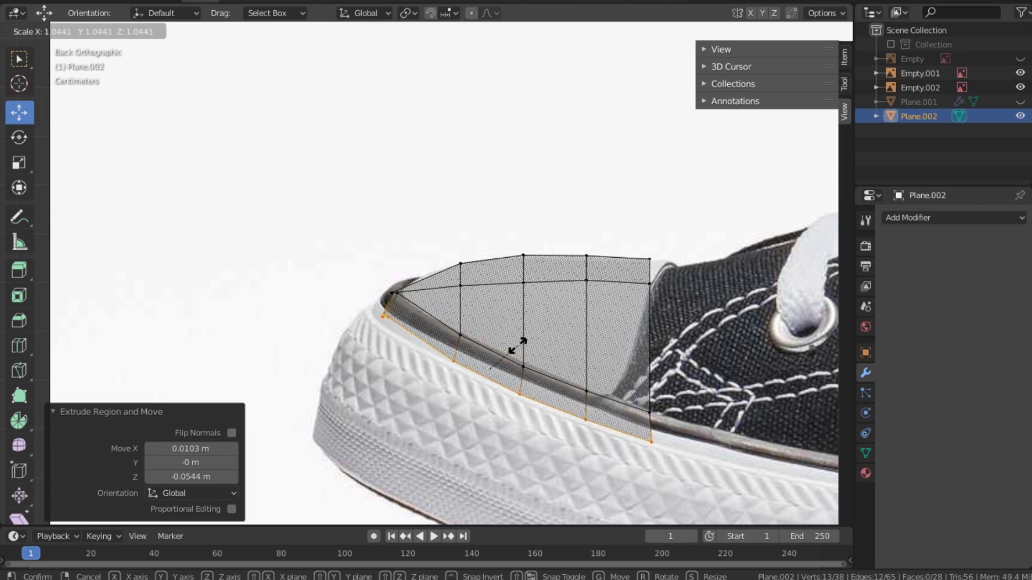
click(518, 346)
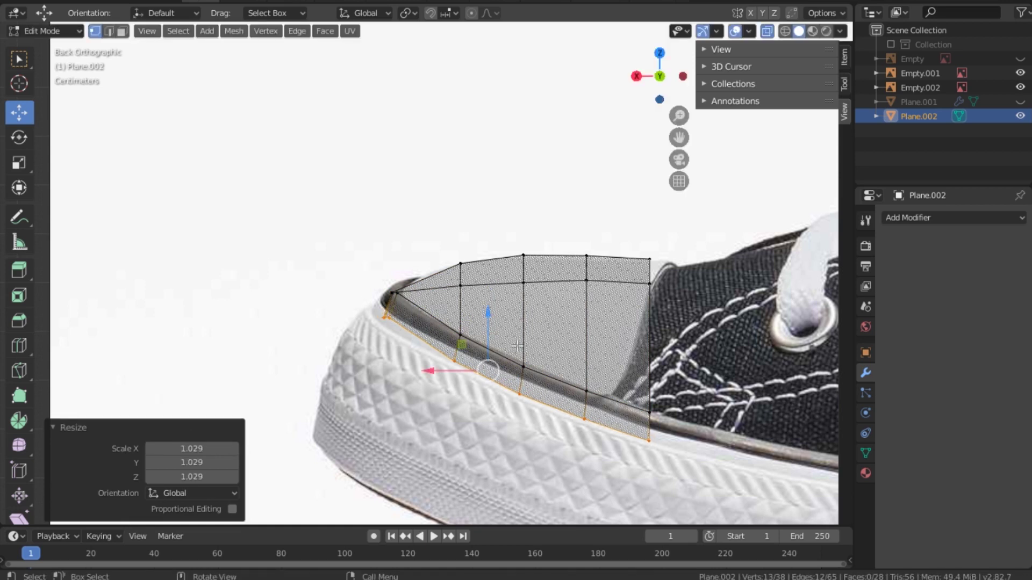
key(g)
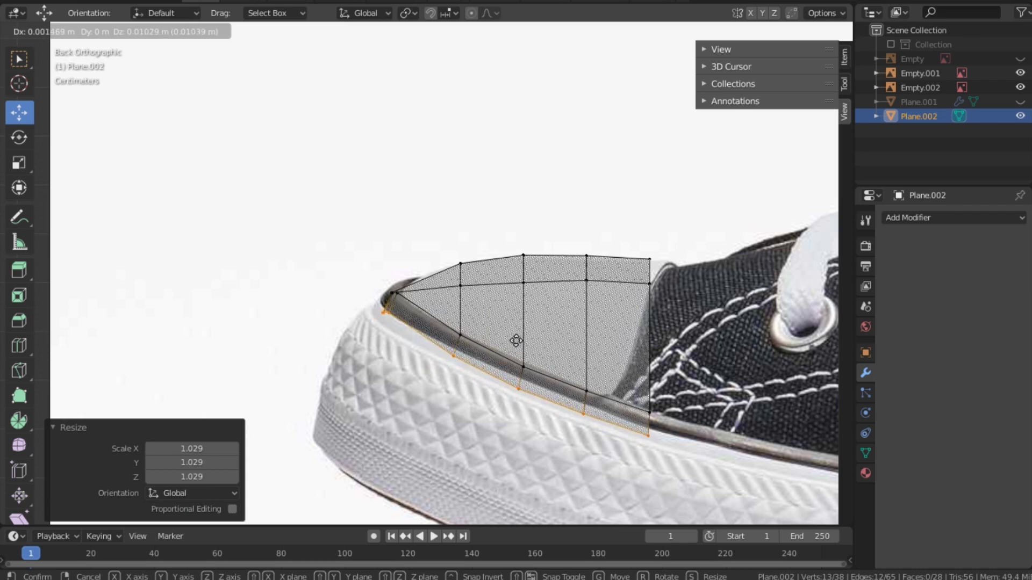
click(516, 340)
click(508, 238)
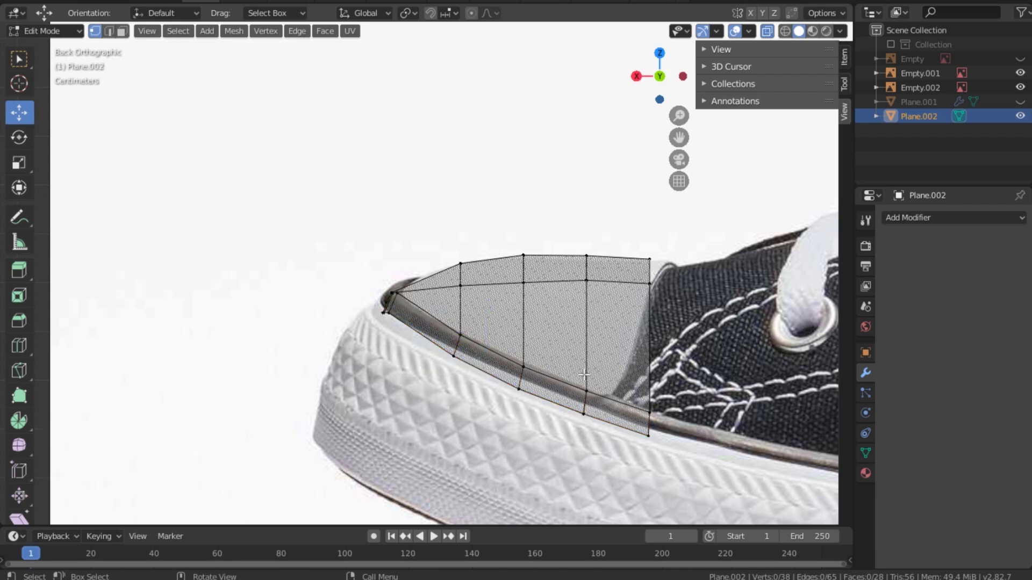
- Hide both reference photo empties and unhide the sole mesh Plane.001
drag(659, 76, 461, 258)
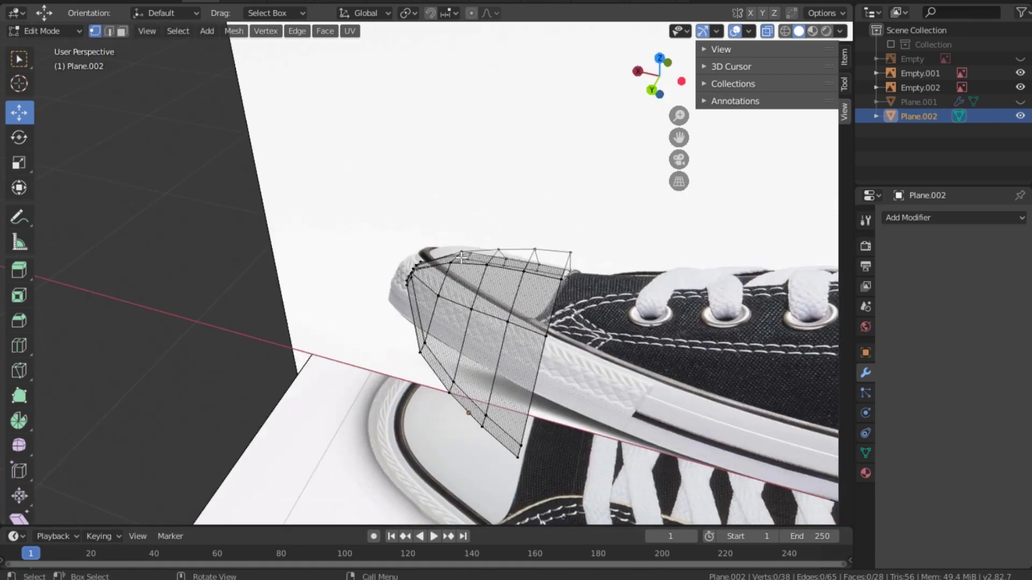
click(1020, 88)
click(1020, 72)
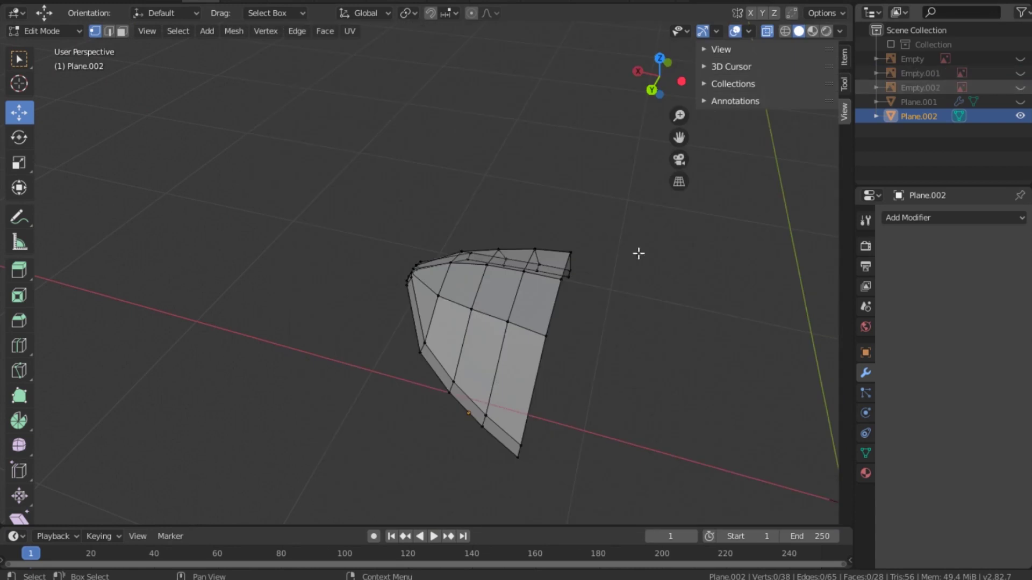
click(1020, 101)
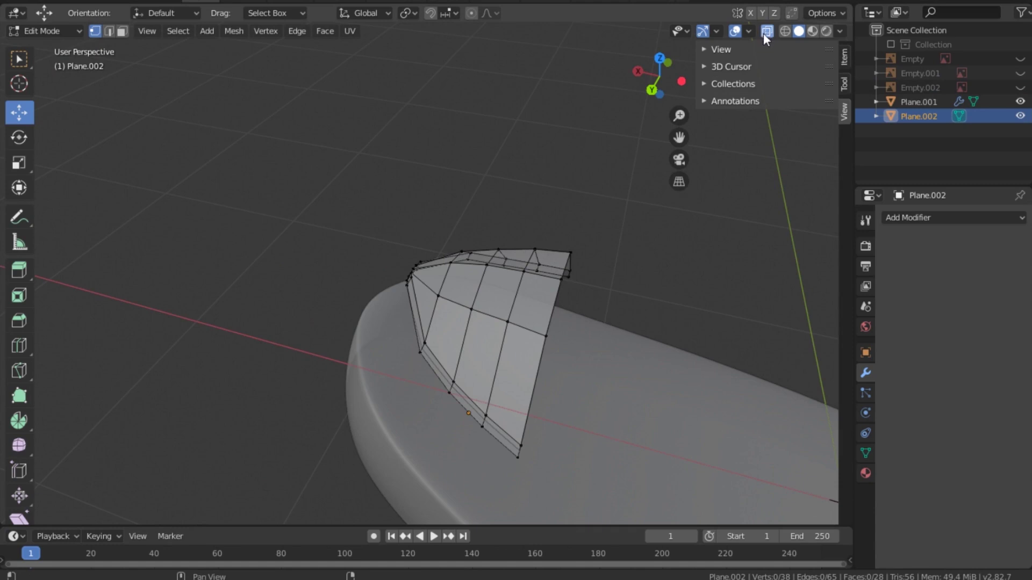
- Return to Object Mode, select the toe cap Plane.002 and open Add Modifier
key(Tab)
key(alt+a)
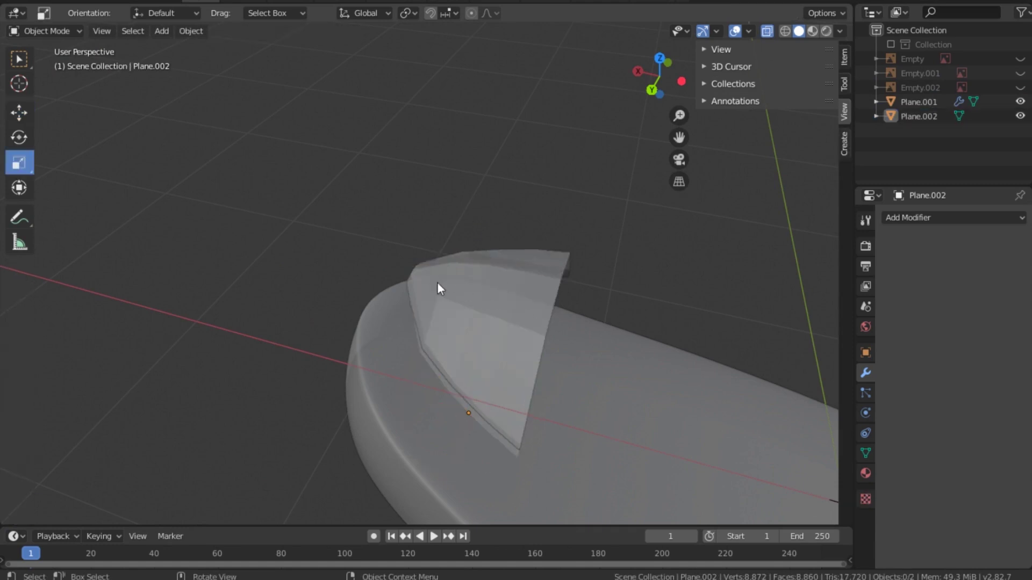
drag(671, 74, 623, 125)
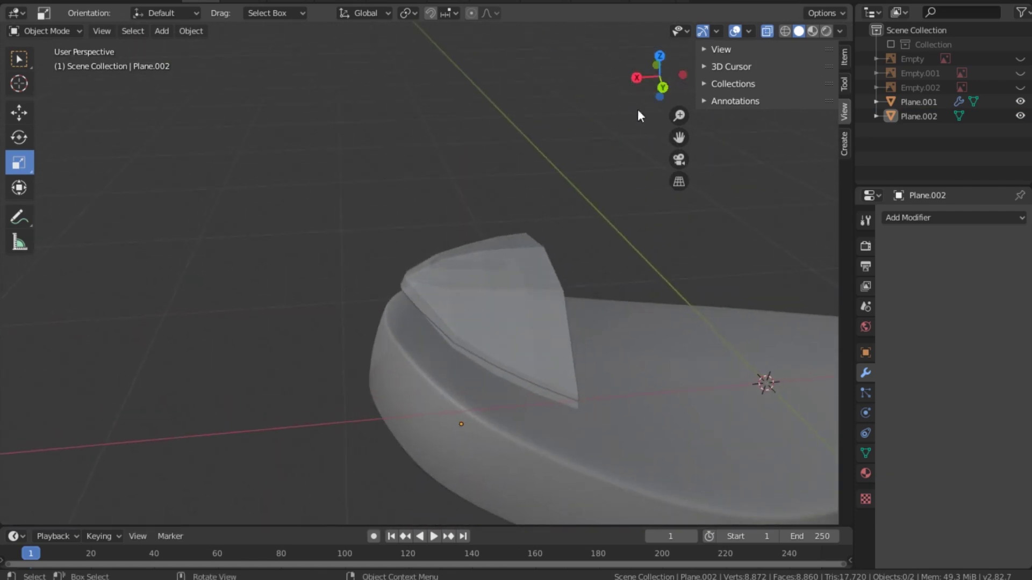
click(504, 252)
click(950, 218)
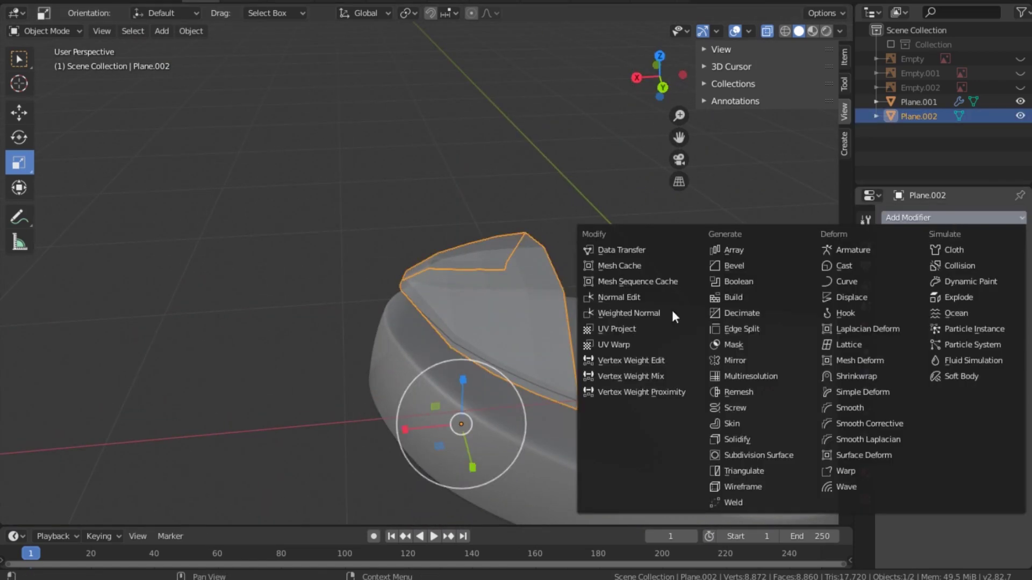
- Add a level-3 Subdivision Surface and a 0.07 m thick Solidify modifier to the toe cap
click(753, 454)
click(946, 327)
click(947, 327)
click(947, 313)
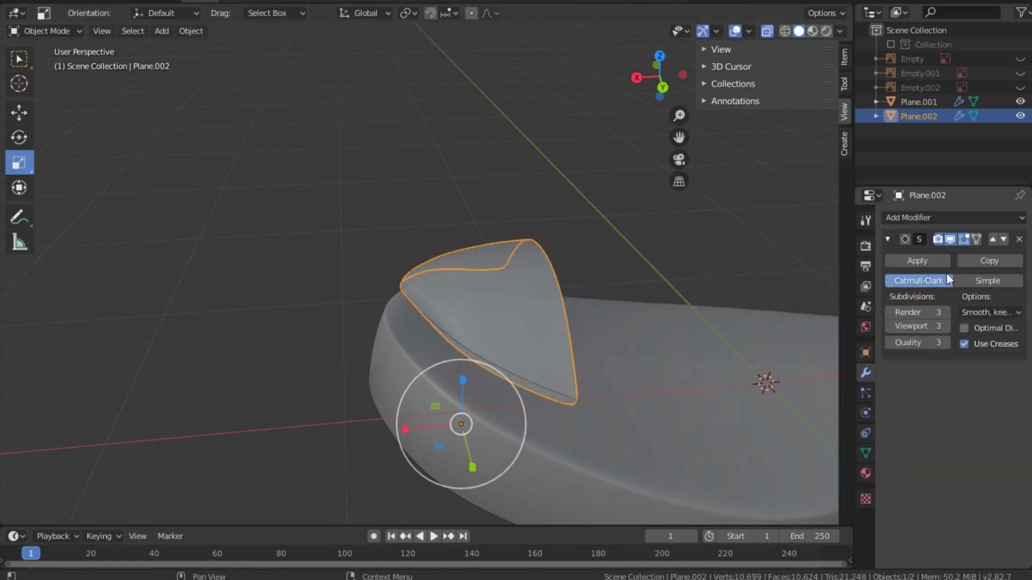
click(970, 218)
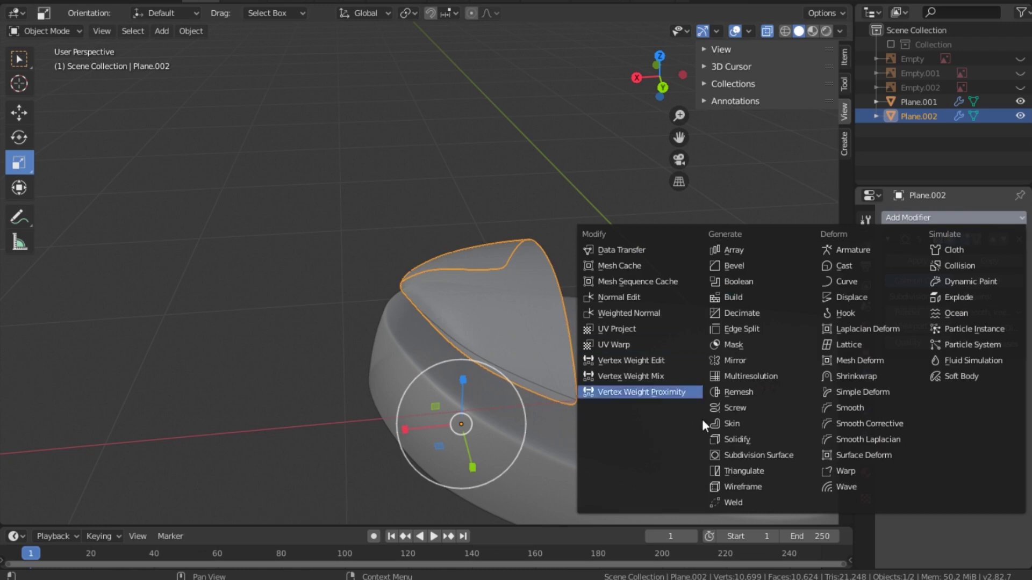
click(753, 438)
drag(931, 434, 968, 433)
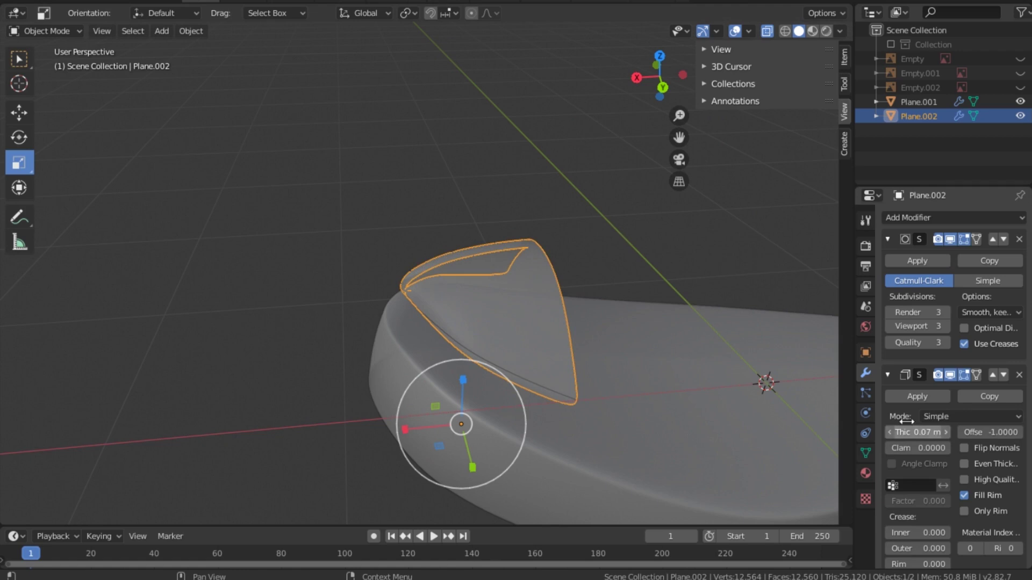
- Turn off X-ray and shade the toe cap smooth
click(767, 31)
mouse_move(657, 78)
mouse_down()
mouse_move(592, 97)
mouse_move(544, 80)
mouse_move(536, 48)
mouse_up()
drag(709, 69, 658, 104)
right_click(483, 329)
click(465, 328)
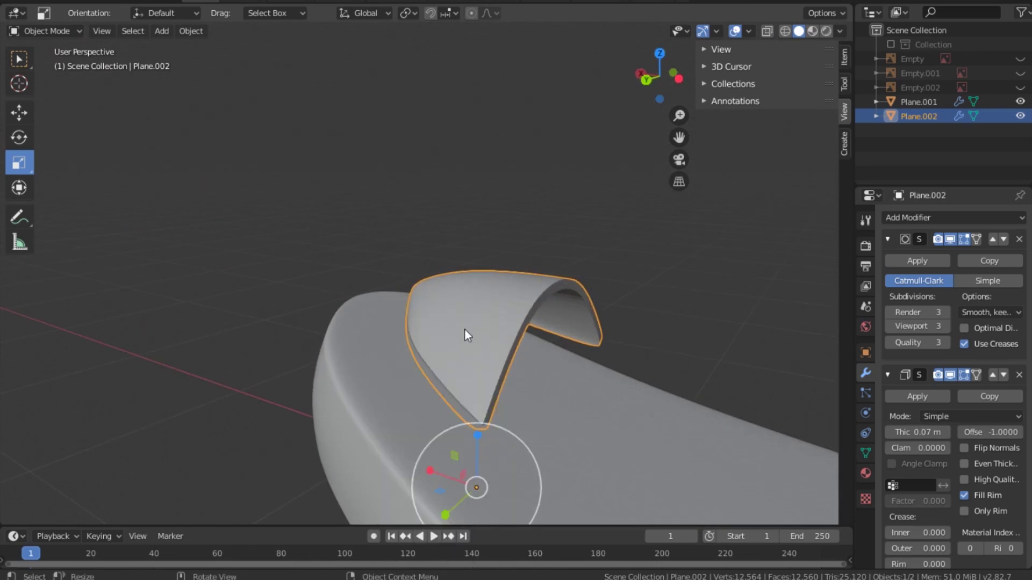
right_click(476, 294)
click(476, 300)
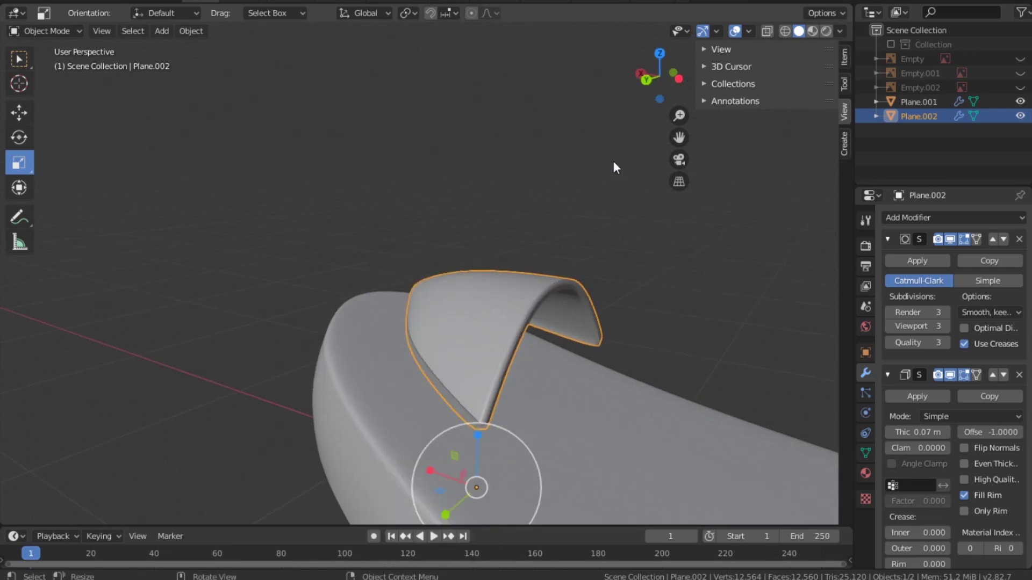
mouse_move(660, 75)
mouse_down()
mouse_move(646, 80)
mouse_move(658, 86)
mouse_up()
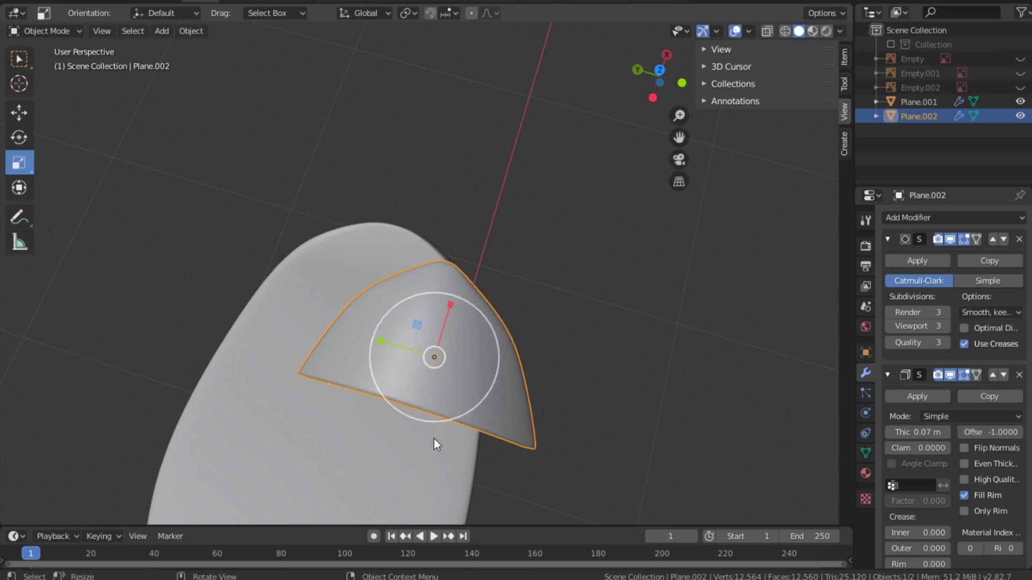
- In top view, move the toe cap over the sole's toe
key(grave)
click(456, 322)
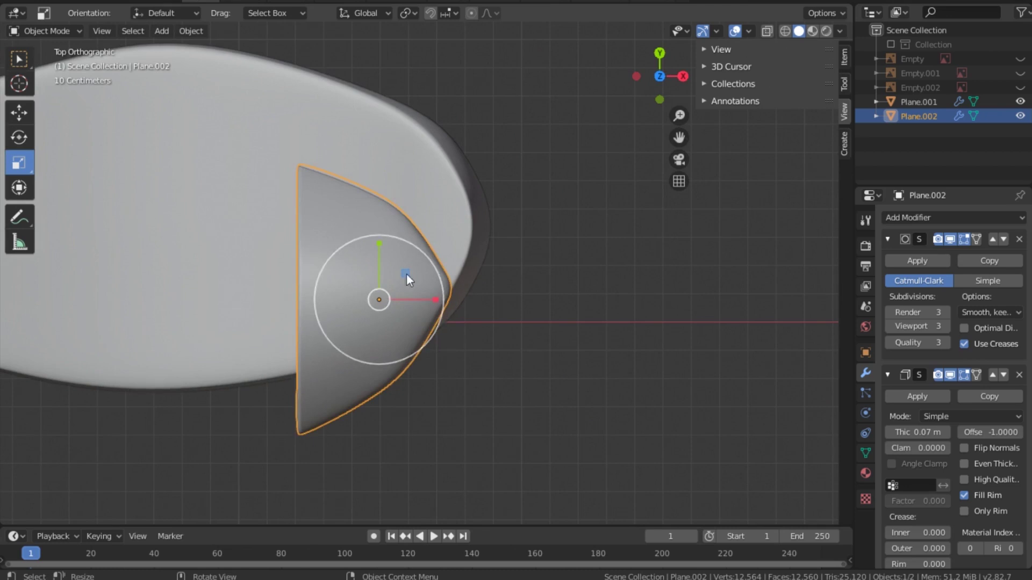
key(g)
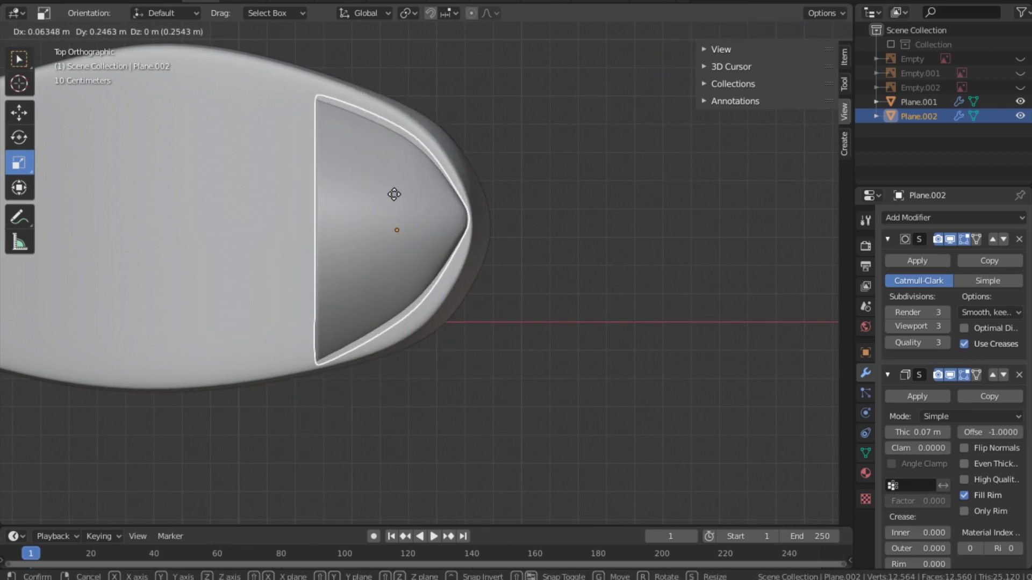
click(393, 194)
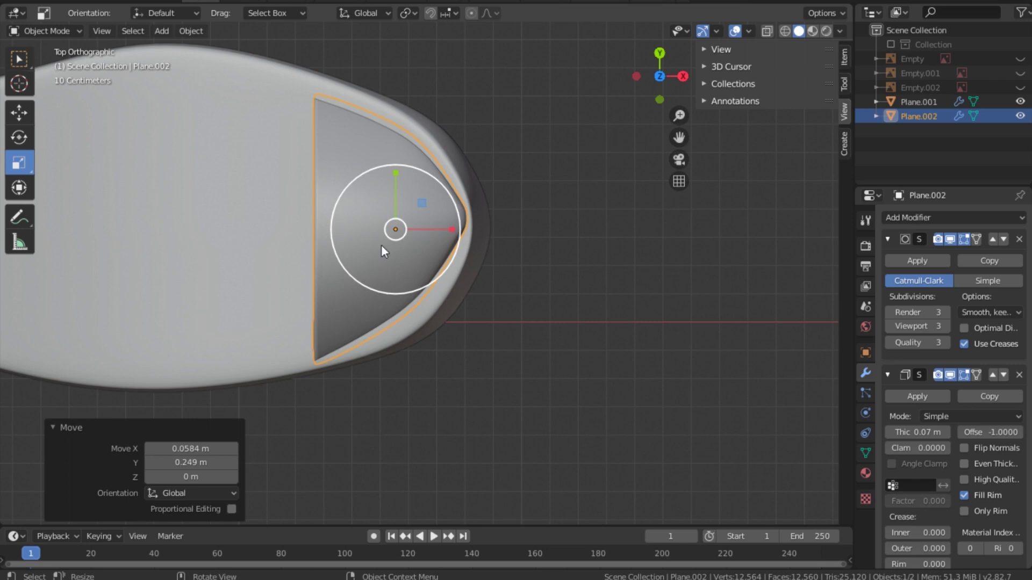
- Stretch the column of vertices near the tip along Y
key(Tab)
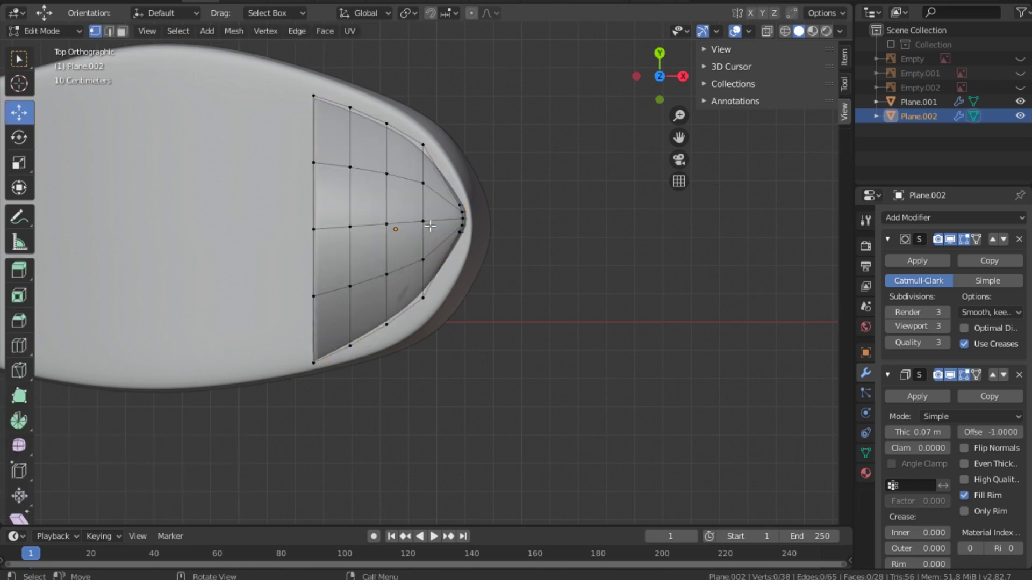
key(b)
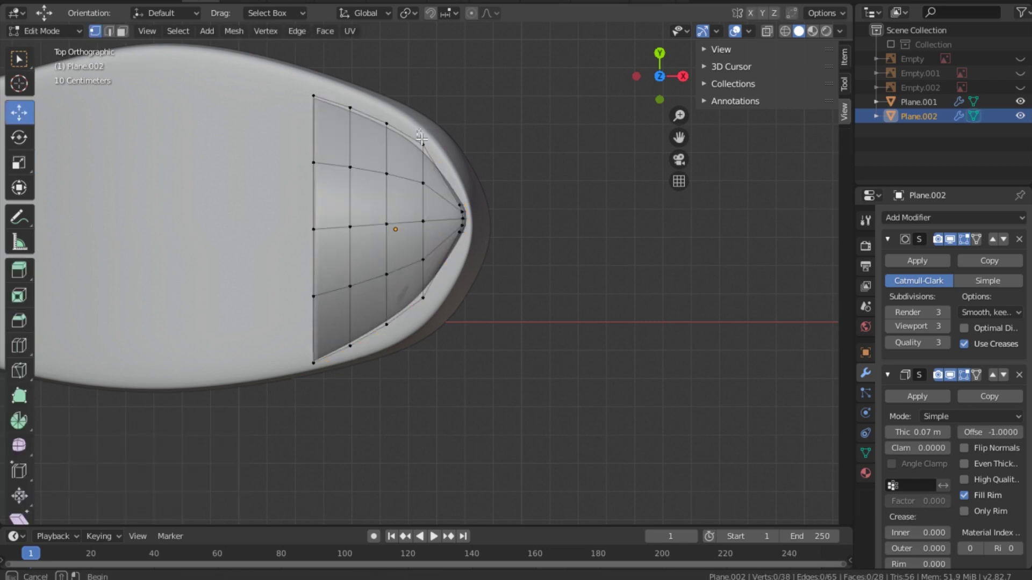
drag(432, 162, 431, 161)
key(b)
drag(417, 98, 439, 339)
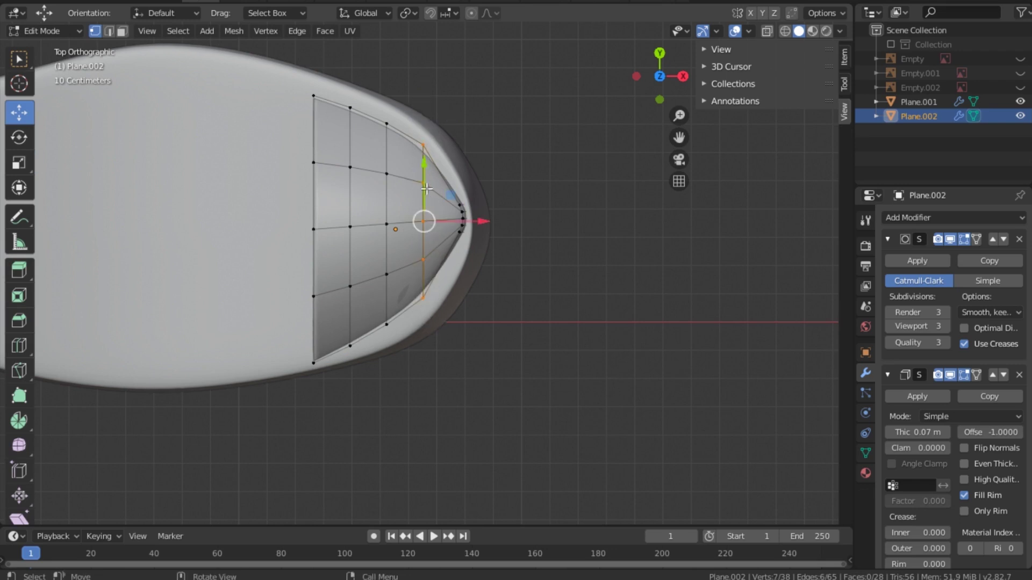
click(23, 162)
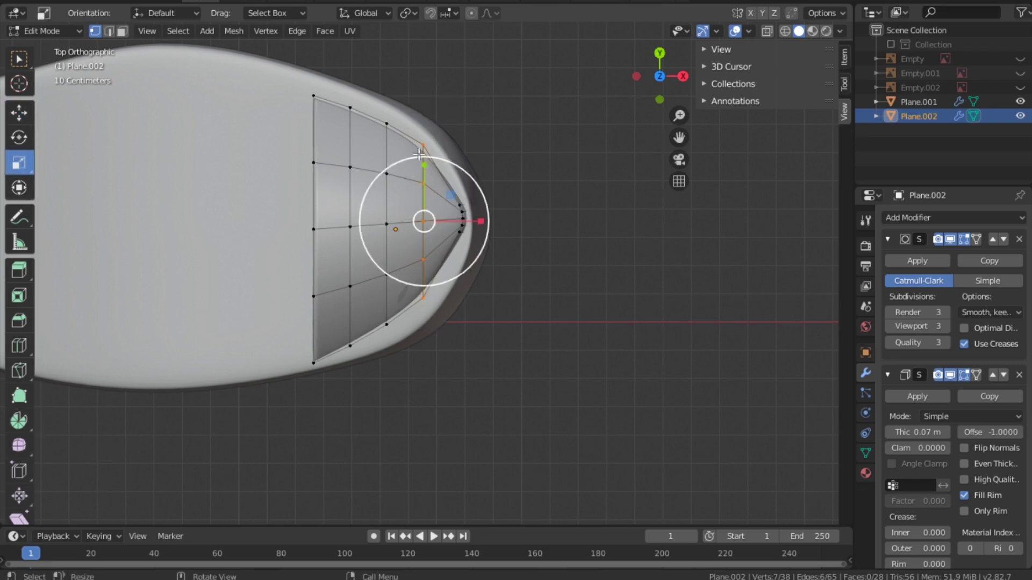
drag(423, 161, 422, 159)
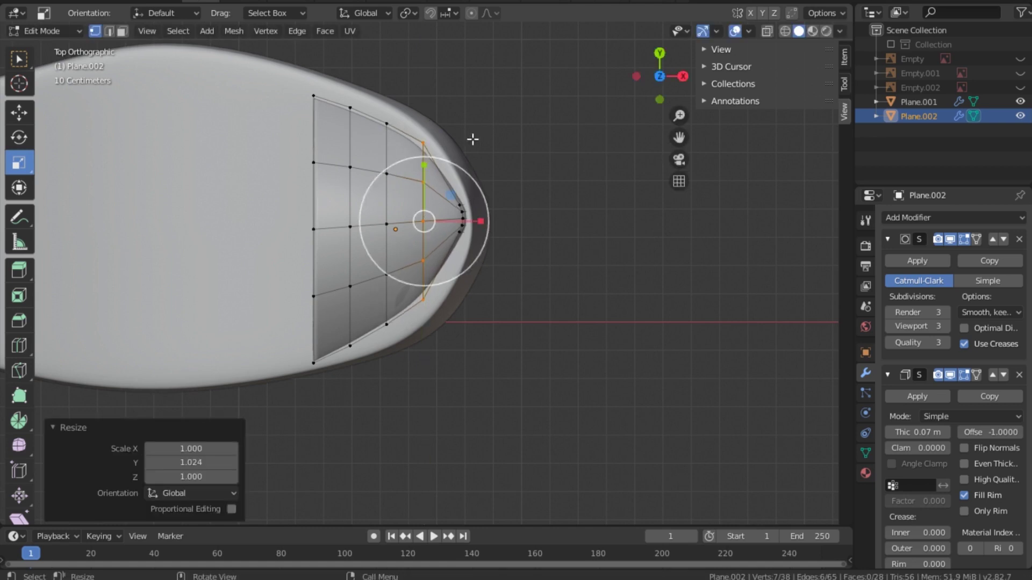
click(473, 139)
- Add a centred edge loop across the tip and widen it along Y
key(ctrl+r)
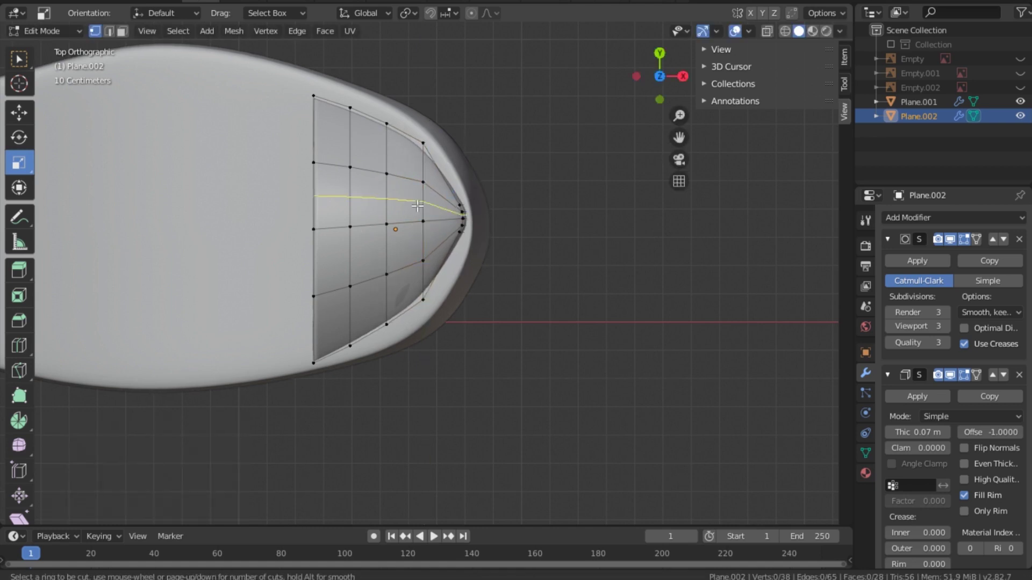
click(454, 202)
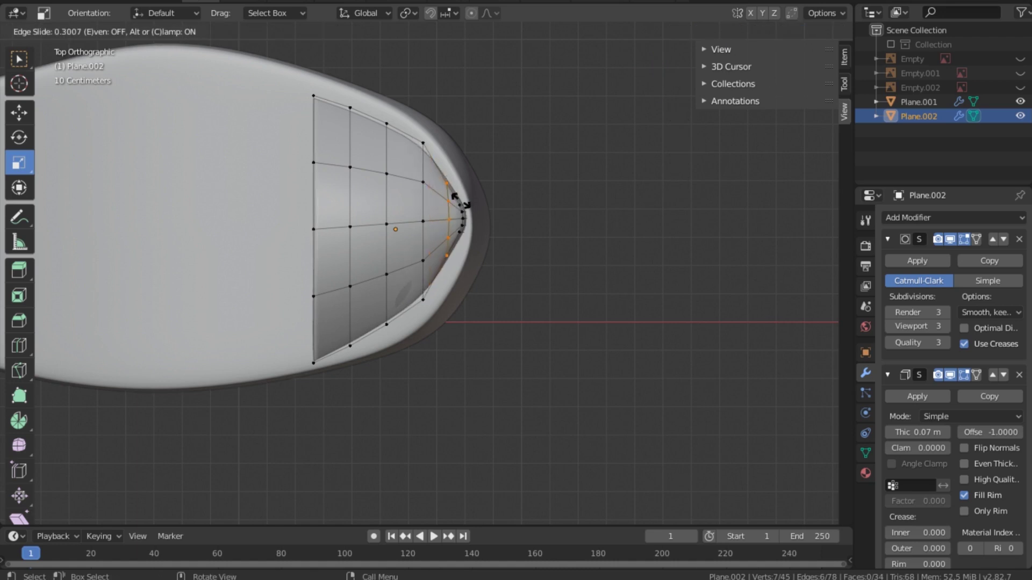
right_click(460, 201)
drag(447, 163, 447, 153)
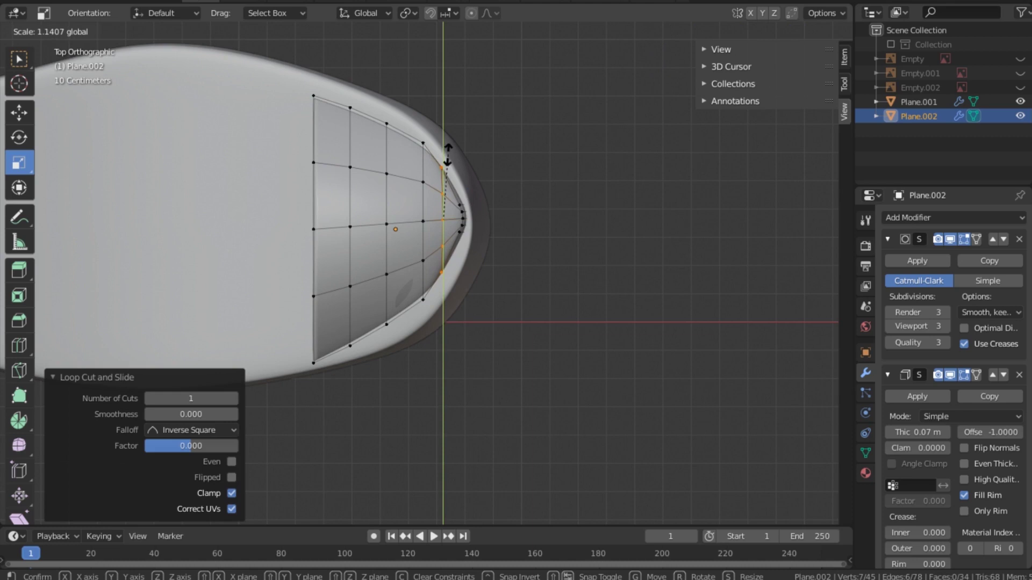
click(448, 154)
- Scale the tip vertices wider along Y to round the toe point
drag(531, 167, 458, 248)
key(s)
key(y)
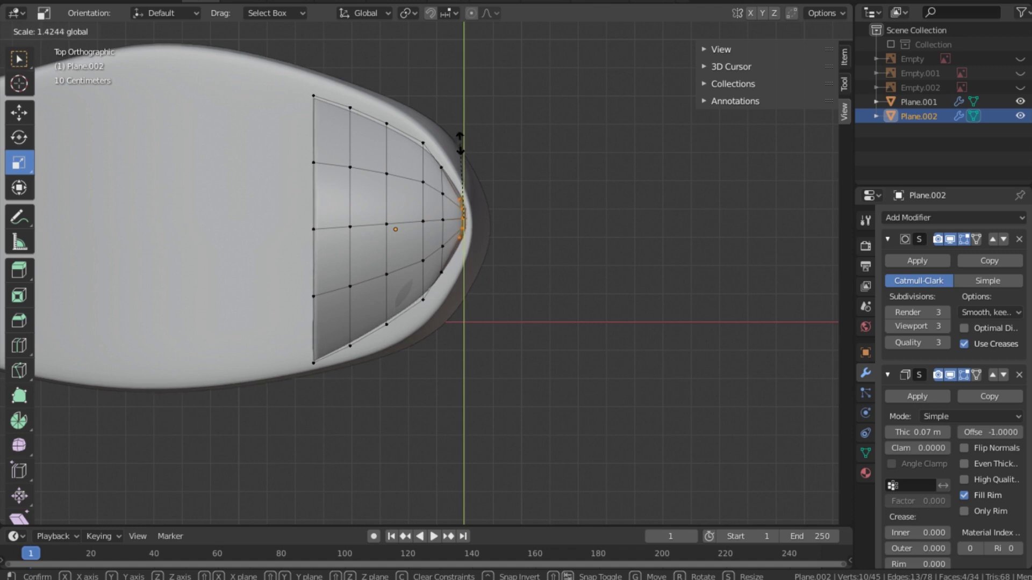
click(460, 142)
click(464, 175)
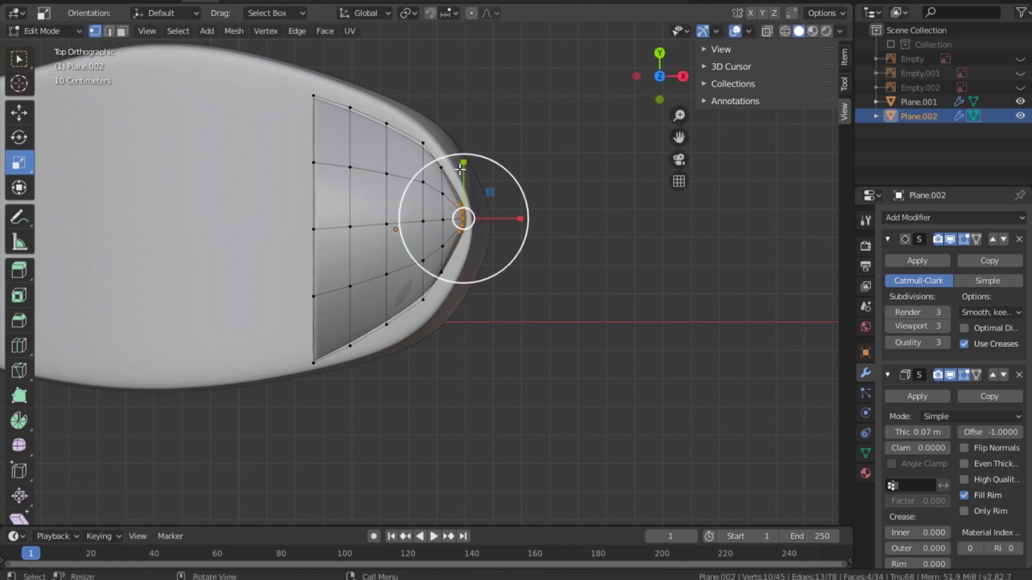
drag(464, 164, 463, 142)
click(565, 235)
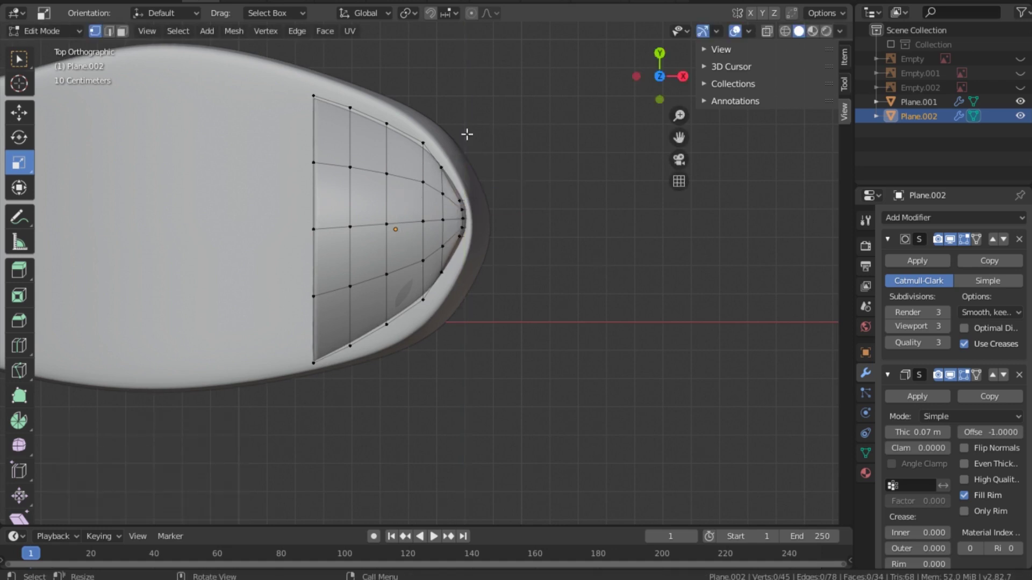
mouse_move(645, 80)
mouse_down()
mouse_move(658, 131)
mouse_move(731, 177)
mouse_move(721, 118)
mouse_move(696, 147)
mouse_move(672, 129)
mouse_move(651, 72)
mouse_up()
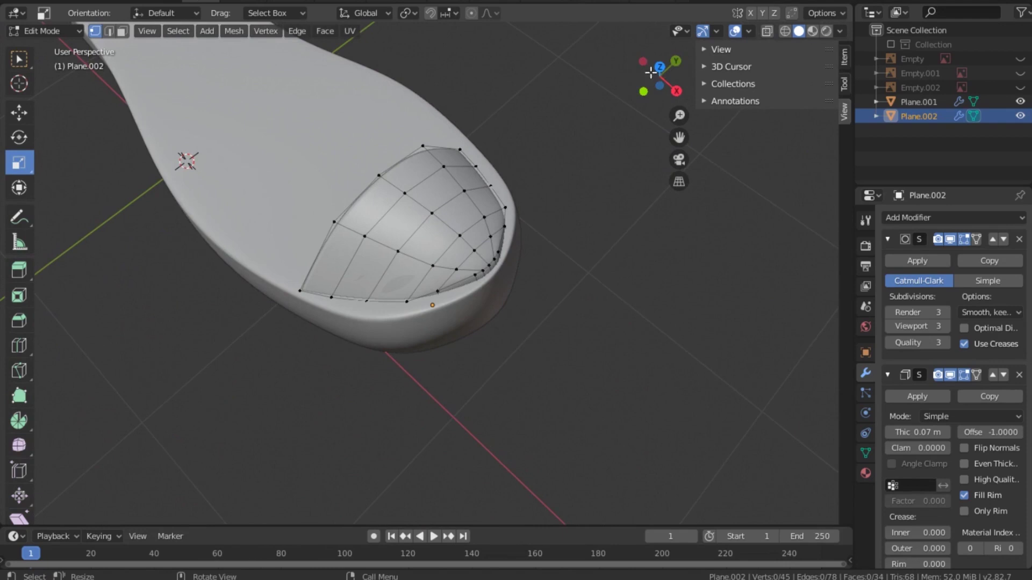
- In top view, widen the middle vertex columns of the toe cap along Y
key(Tab)
key(grave)
click(520, 166)
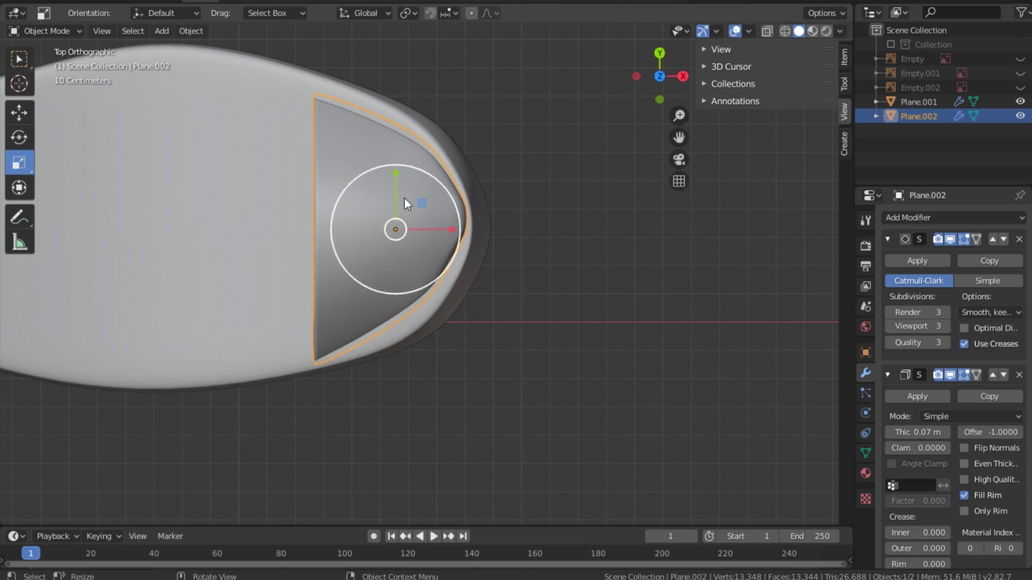
key(Tab)
drag(374, 100, 397, 340)
drag(387, 170, 387, 167)
drag(339, 79, 359, 358)
drag(350, 170, 350, 166)
- Widen the remaining columns toward the tip along Y, checking the smoothed shape
key(Tab)
key(Tab)
drag(374, 91, 398, 346)
drag(387, 167, 388, 162)
key(Tab)
- Stretch the tip vertices along Y, shrink them slightly and shift them left
key(Tab)
drag(411, 125, 432, 316)
drag(424, 165, 519, 252)
key(Tab)
key(Tab)
key(Tab)
key(Tab)
key(Tab)
key(Tab)
drag(464, 162, 464, 144)
drag(507, 215, 513, 219)
click(20, 113)
key(Tab)
key(Tab)
scroll(498, 215, up, 5)
drag(488, 74, 514, 96)
shift+drag(495, 180, 517, 195)
drag(521, 137, 511, 136)
click(19, 163)
drag(493, 85, 494, 44)
click(565, 110)
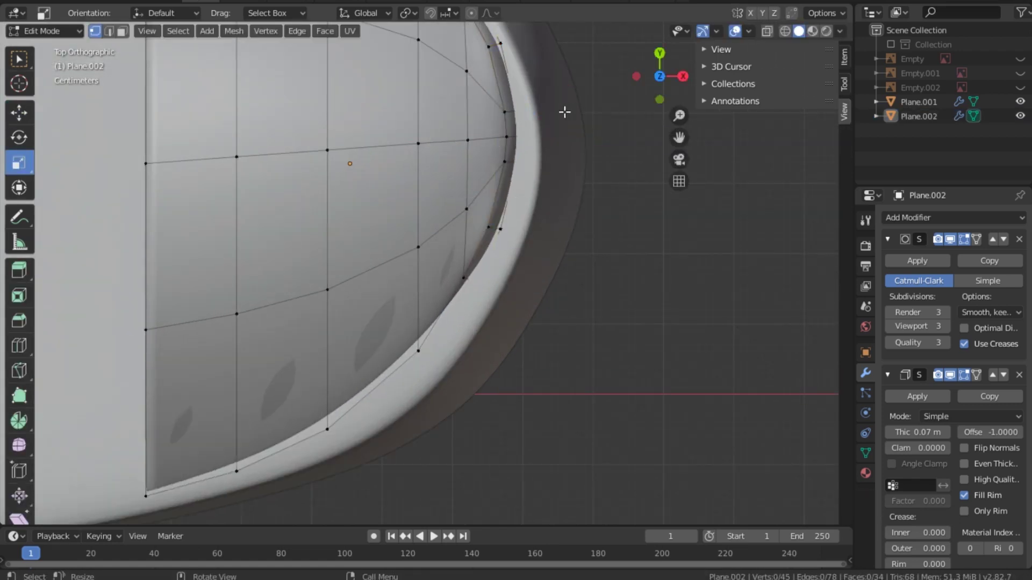
scroll(538, 118, down, 3)
- Pull the upper and lower tip vertices closer together along Y and leave Edit Mode
drag(476, 131, 457, 152)
shift+drag(477, 237, 457, 257)
drag(466, 141, 468, 148)
key(Tab)
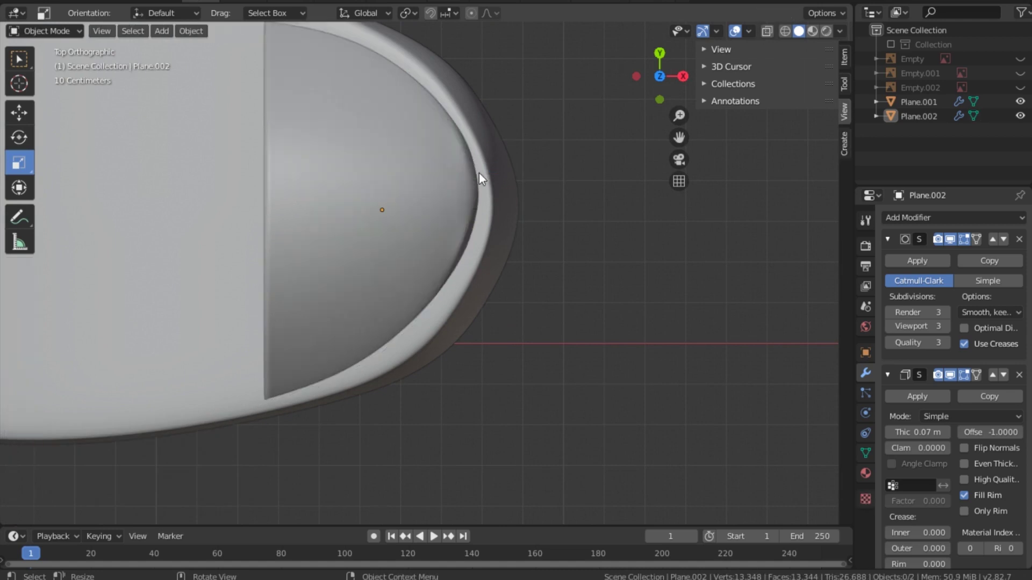
- In top view, scale the toe cap to 1.035 and rotate it -3.39°
drag(662, 74, 611, 95)
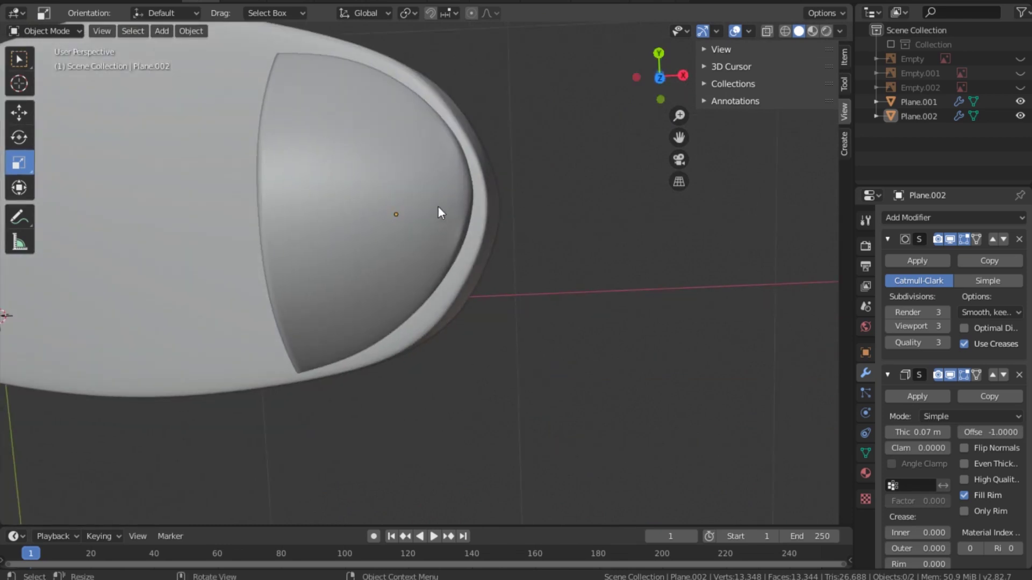
key(KP_7)
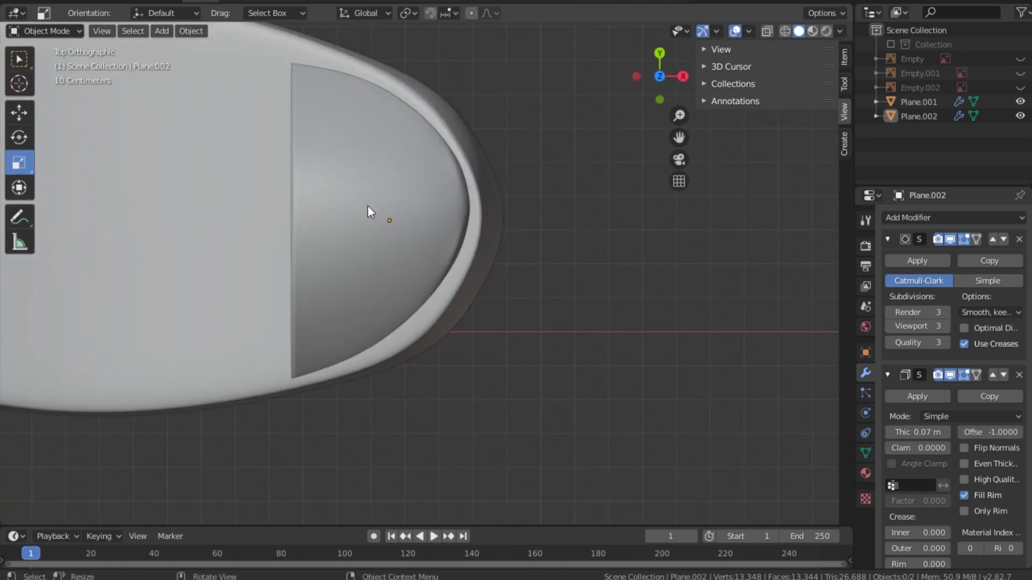
click(368, 207)
drag(404, 209, 415, 186)
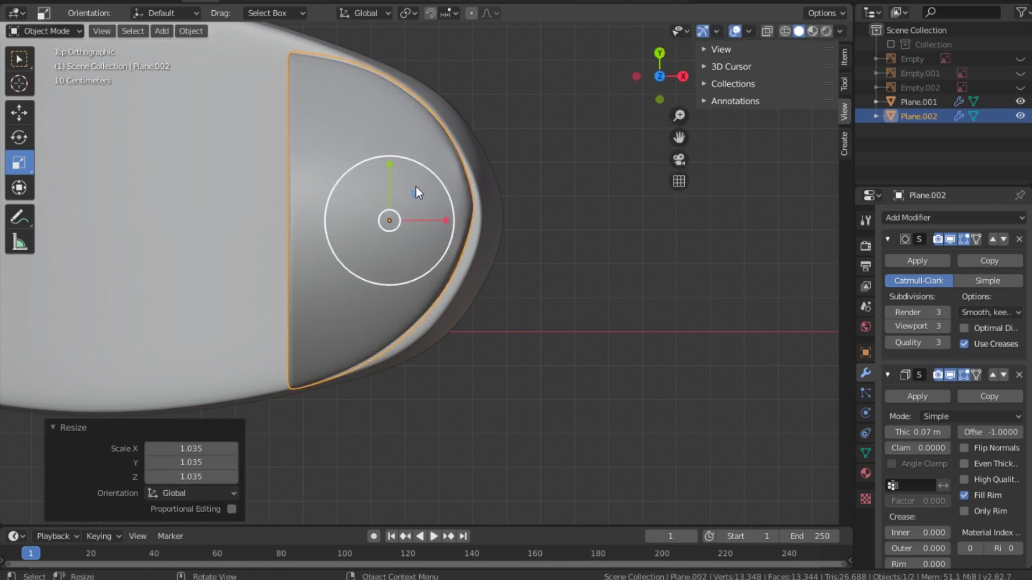
click(22, 139)
drag(419, 161, 418, 175)
- Move the toe cap 0.0106 m in X and -0.00635 m in Y inside the sole's toe outline
key(g)
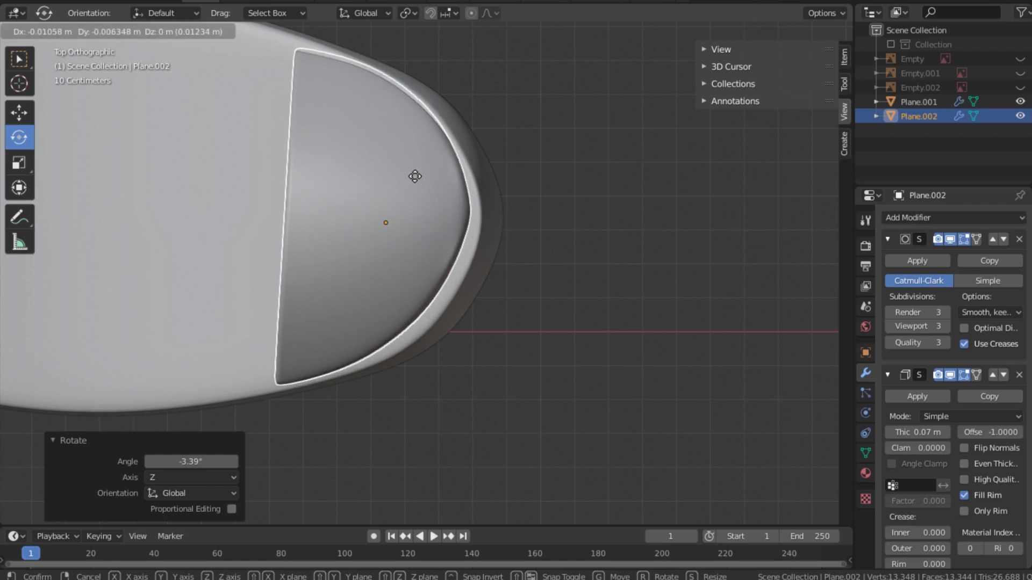
click(415, 177)
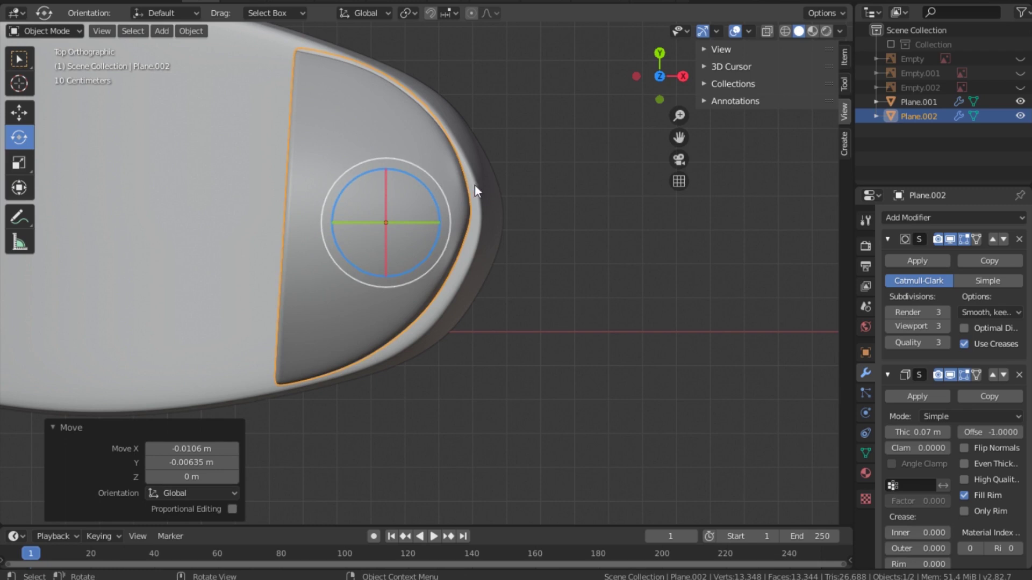
click(493, 217)
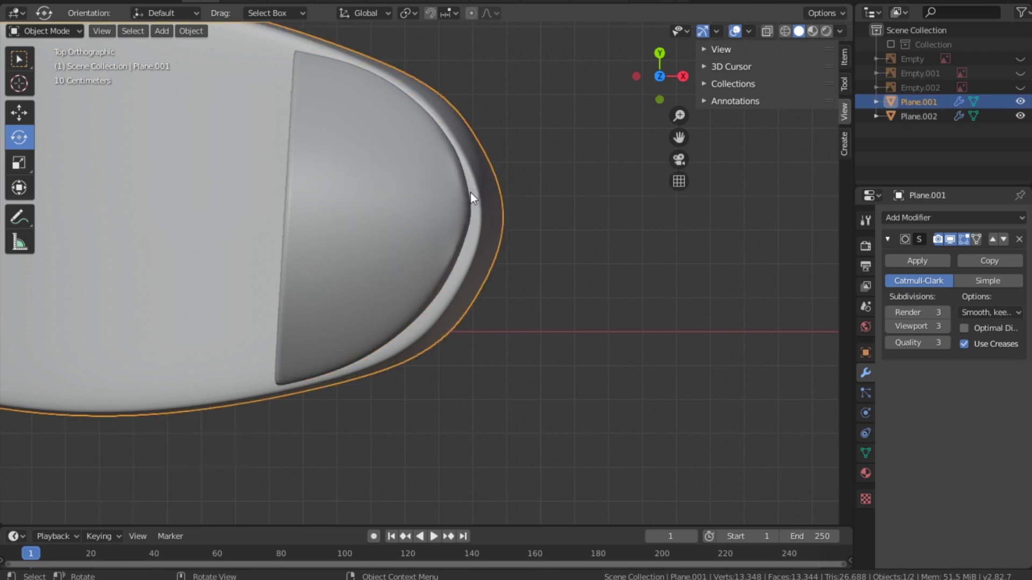
click(429, 218)
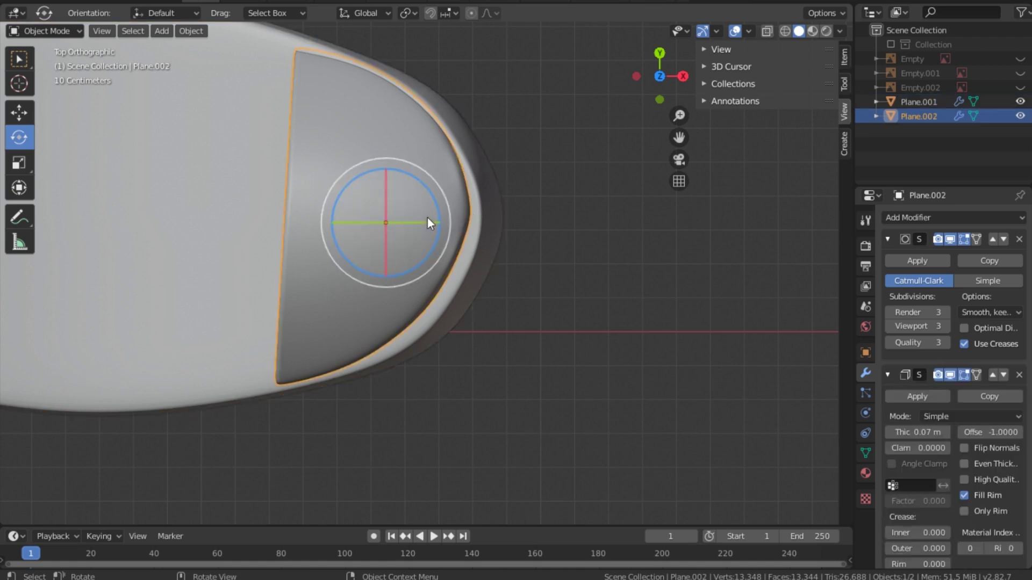
key(g)
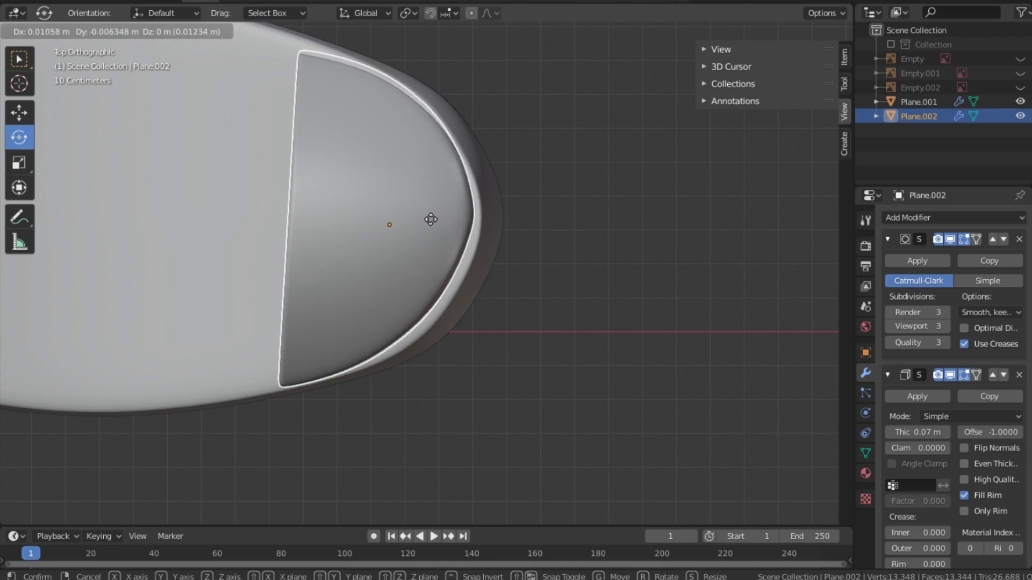
click(431, 220)
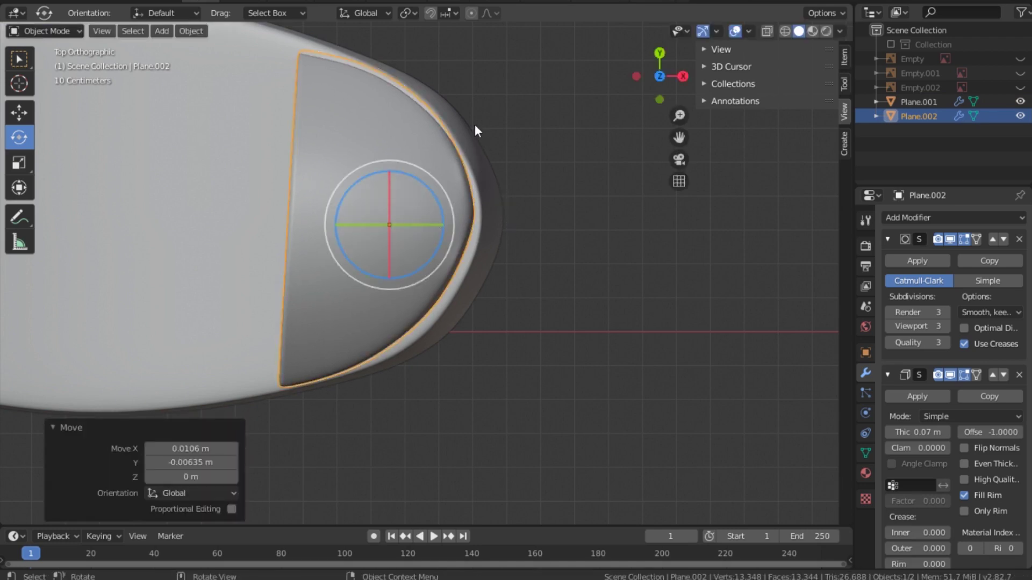
click(472, 185)
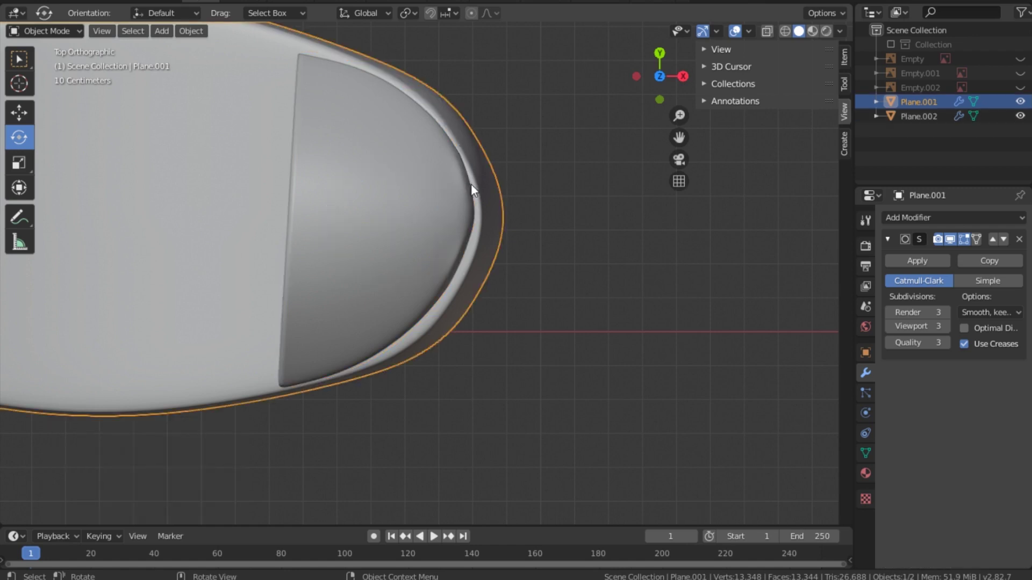
- With X-ray on, pull the sole's upper toe-edge vertices along Y around the cap
key(Tab)
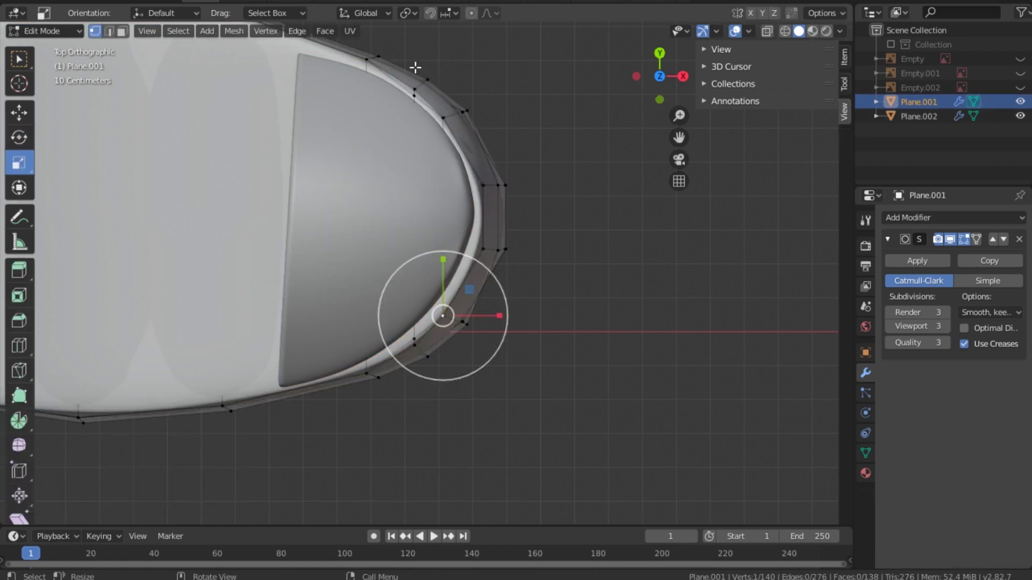
key(alt+a)
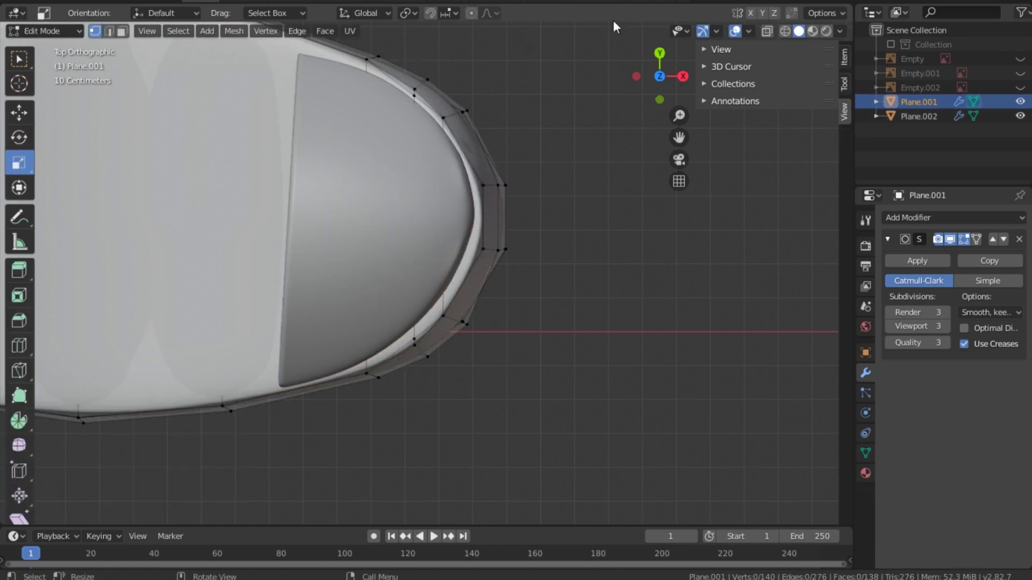
click(767, 31)
drag(406, 63, 439, 112)
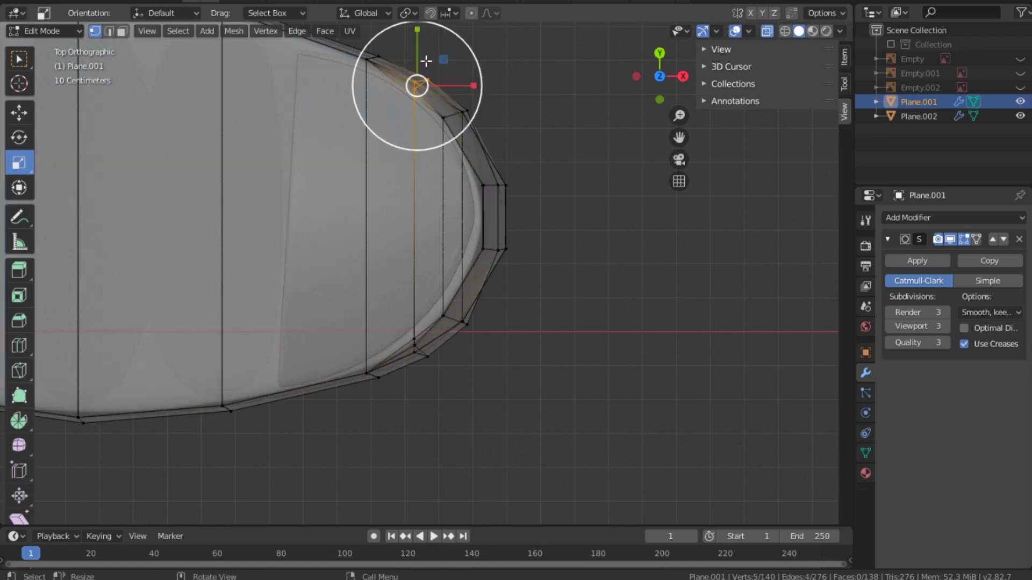
click(20, 114)
drag(414, 44, 421, 41)
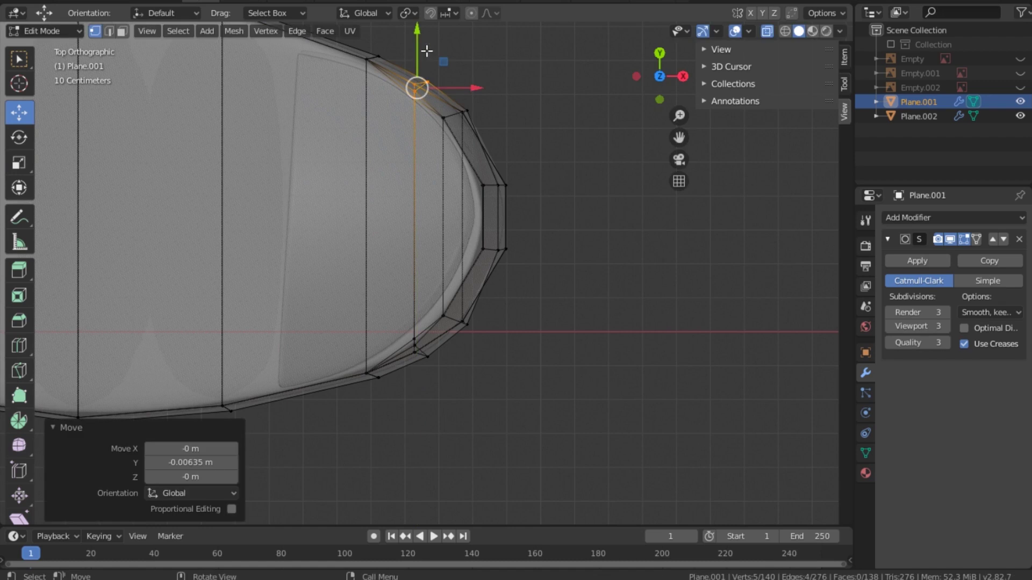
drag(486, 103, 433, 127)
drag(454, 53, 455, 57)
- Nudge the remaining sole toe-edge vertex groups along X and Y to hug the cap
drag(539, 175, 469, 199)
drag(553, 186, 552, 186)
drag(537, 234, 469, 263)
drag(555, 249, 550, 249)
drag(494, 302, 434, 334)
drag(506, 323, 501, 323)
drag(453, 264, 454, 256)
drag(438, 391, 407, 328)
drag(419, 286, 419, 281)
drag(355, 358, 390, 388)
drag(370, 333, 369, 330)
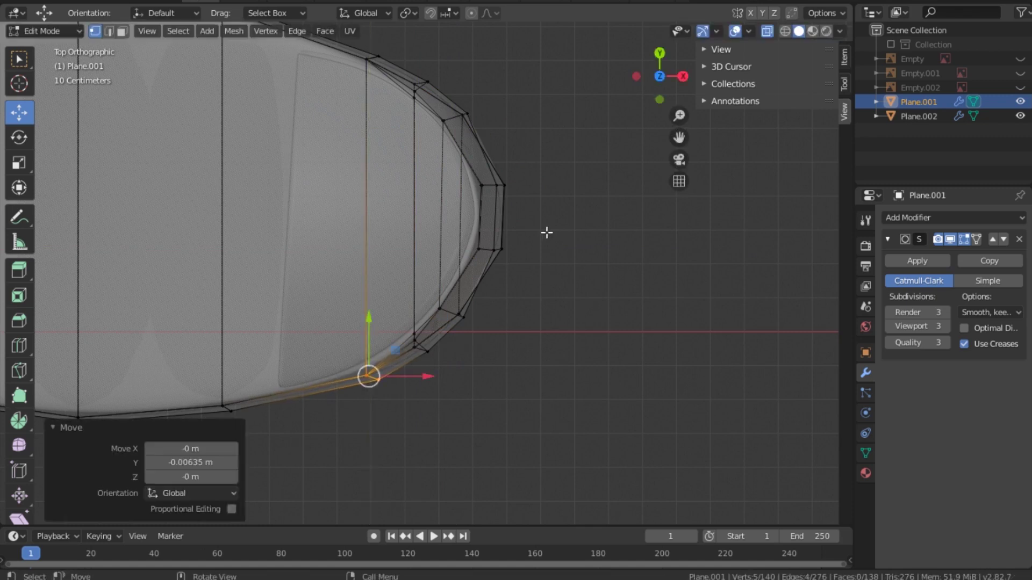
- Rotate the toe cap back 1.43° for a snug fit on the sole
key(Tab)
click(437, 220)
drag(441, 185, 410, 198)
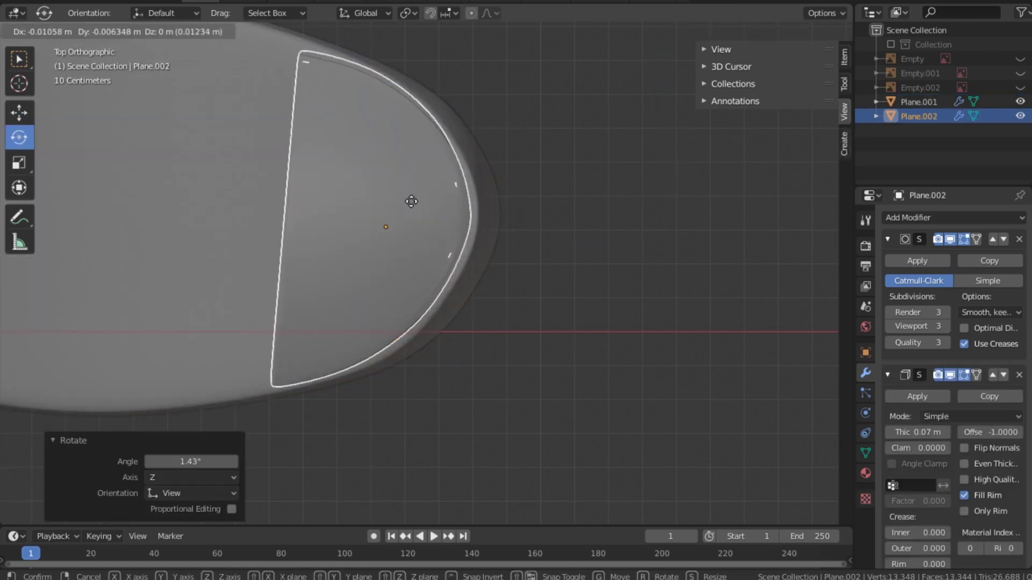
click(472, 310)
middle_drag(471, 308, 520, 349)
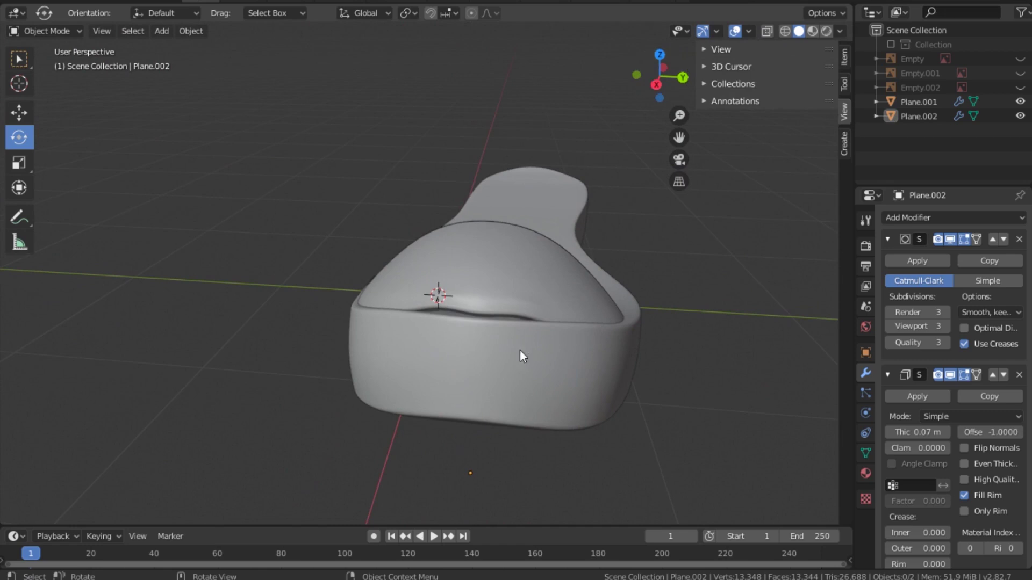
- From the Back view with X-ray on, drop the toe cap's bottom edge loop 0.0233 m in Z
click(507, 277)
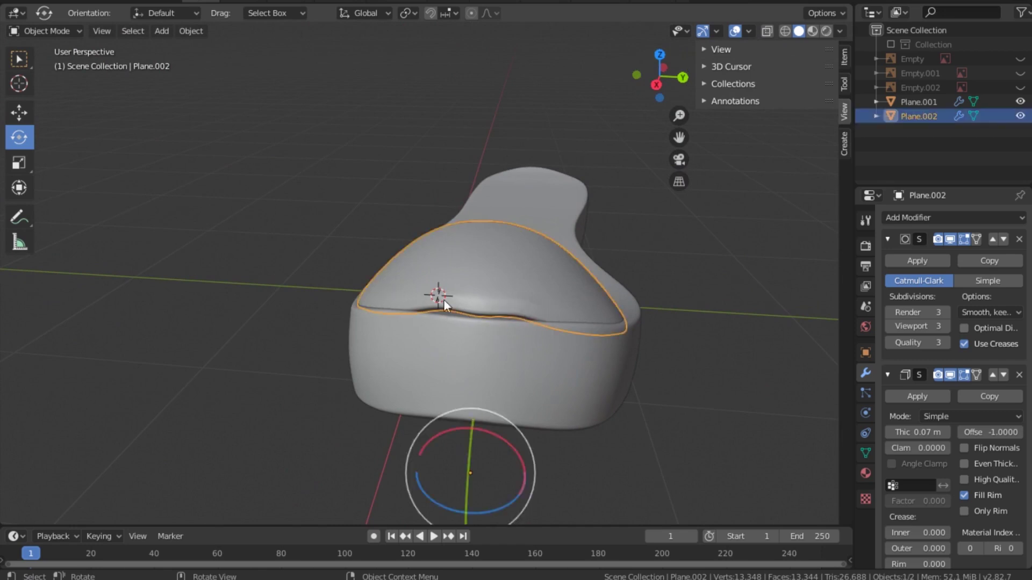
key(grave)
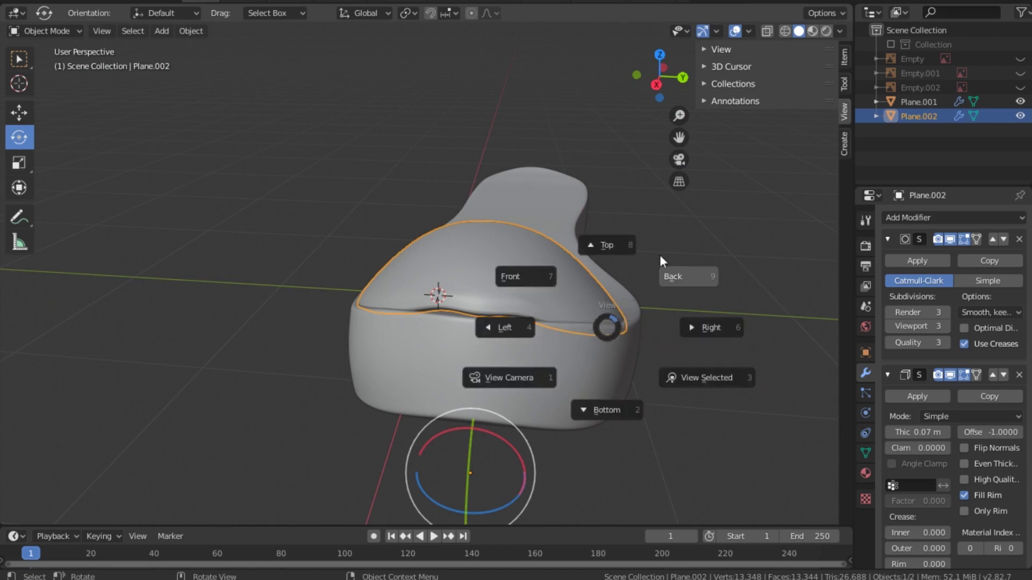
click(661, 266)
key(Tab)
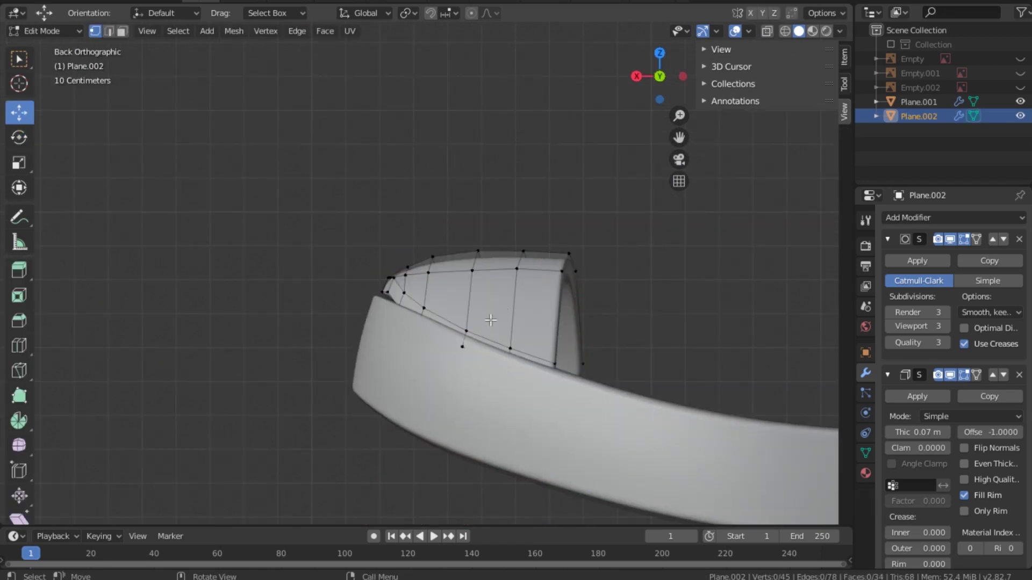
click(767, 30)
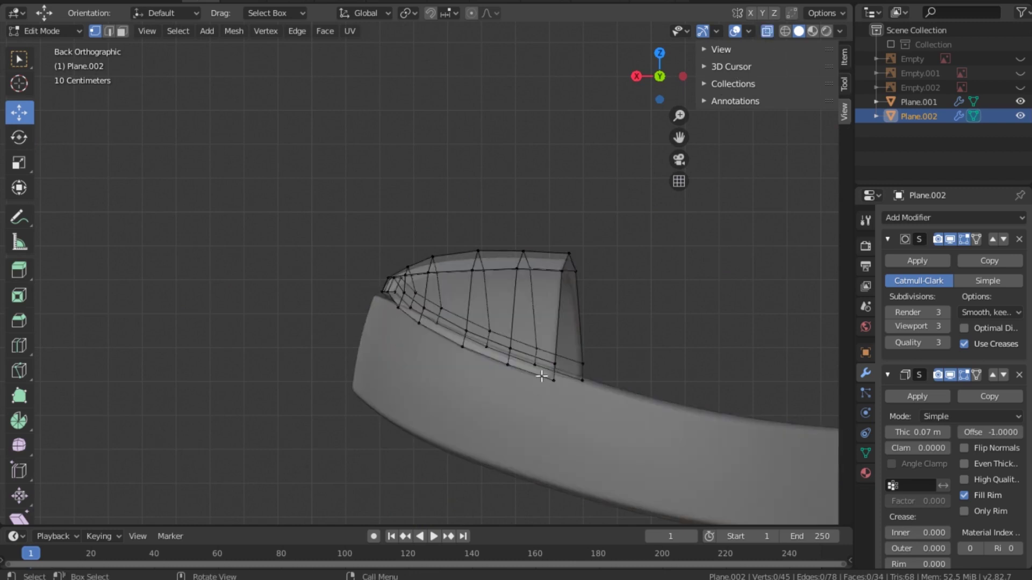
alt+click(413, 320)
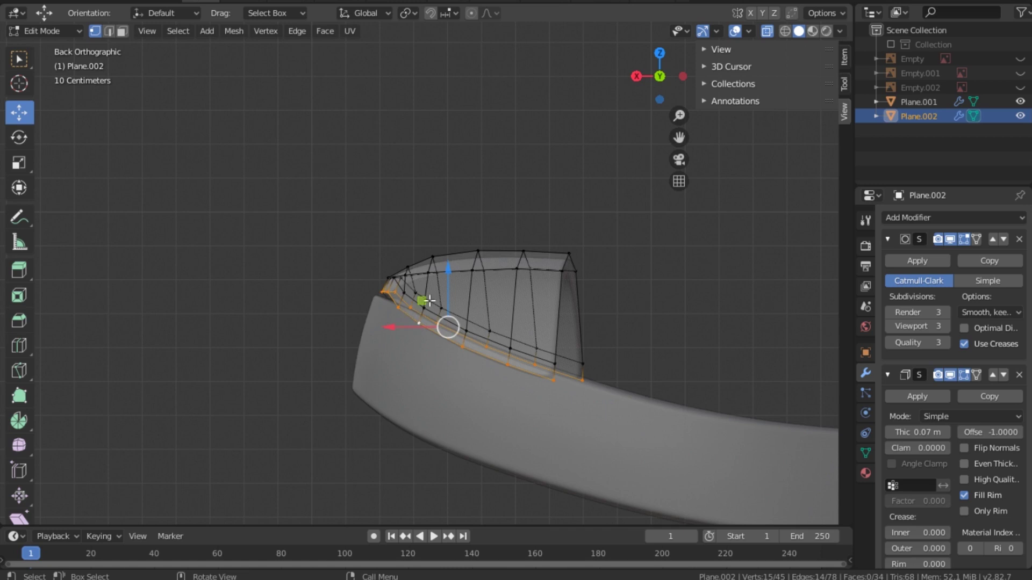
drag(446, 271, 444, 282)
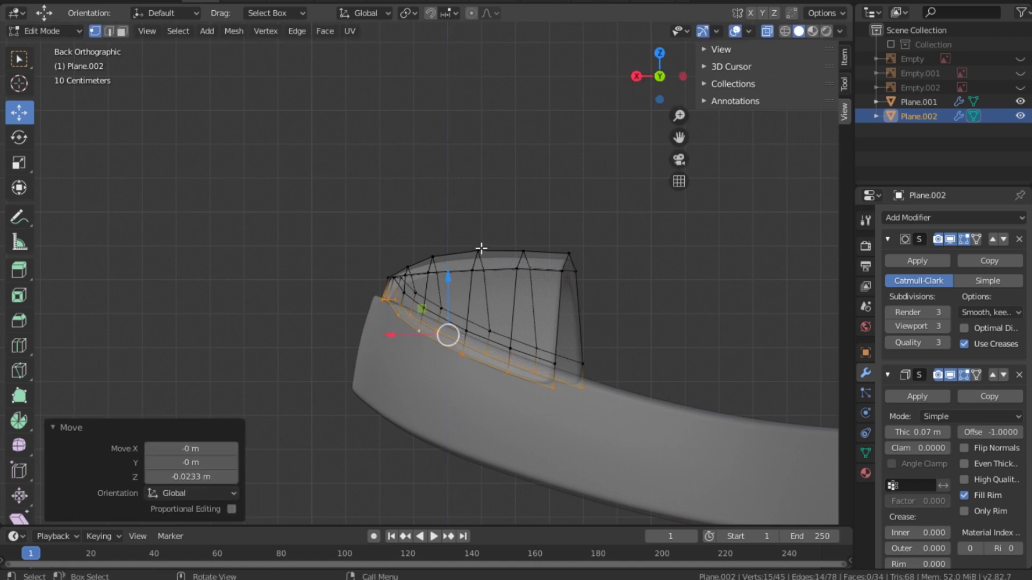
- Lower the whole toe-cap mesh 0.0212 m in Z, then return to Top view and Object Mode
key(a)
drag(462, 249, 461, 260)
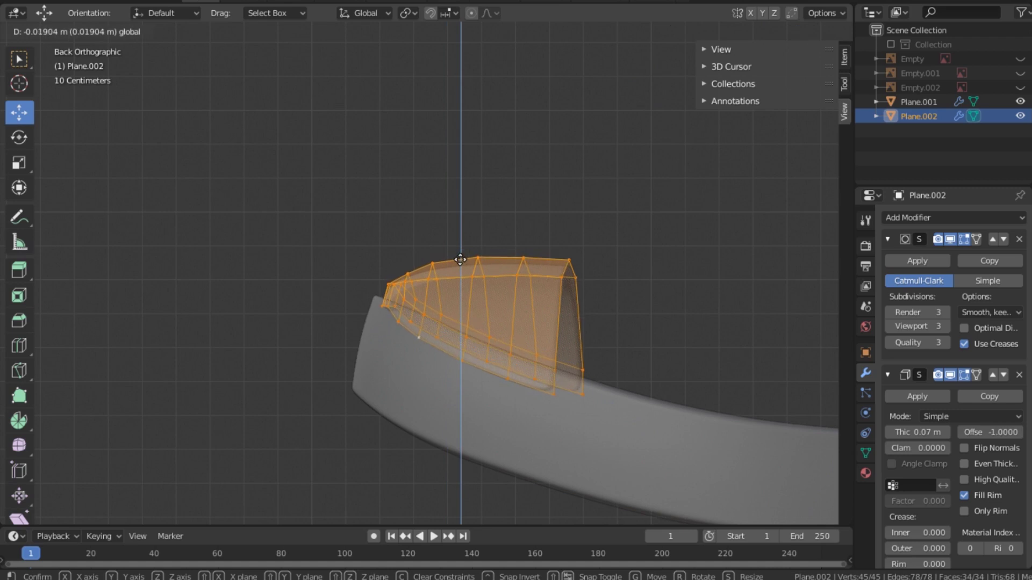
drag(461, 260, 461, 260)
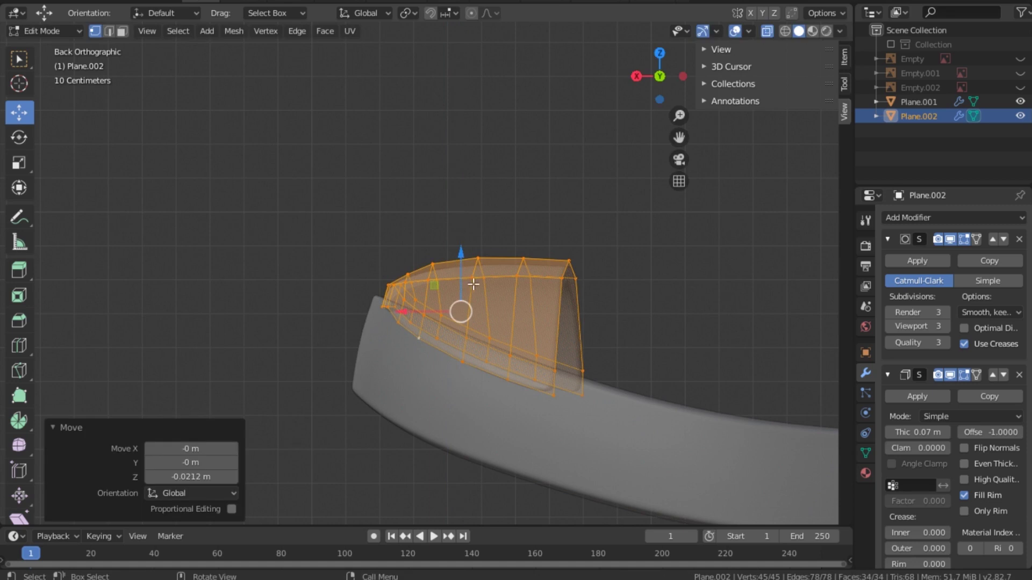
key(grave)
click(458, 196)
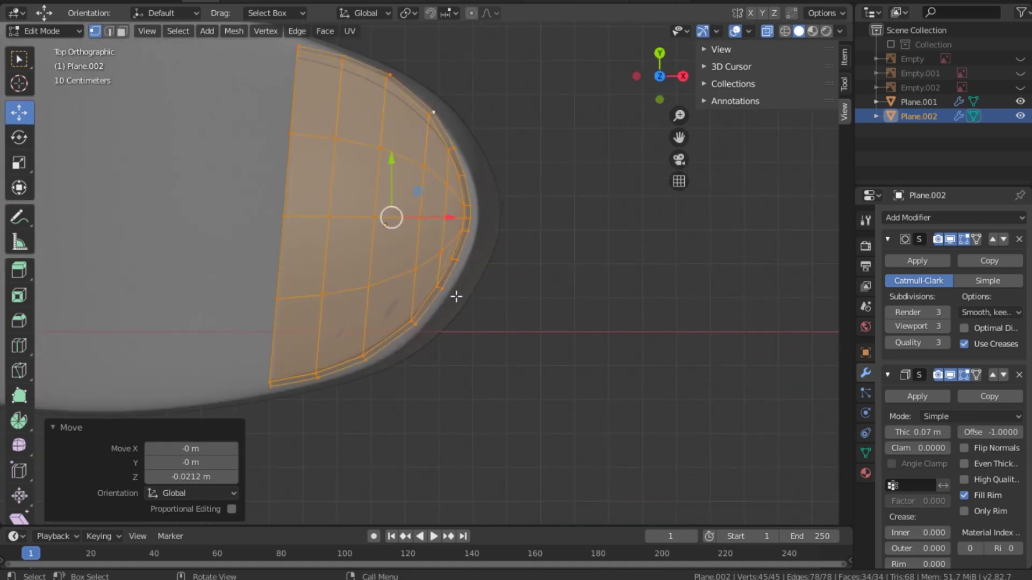
key(Tab)
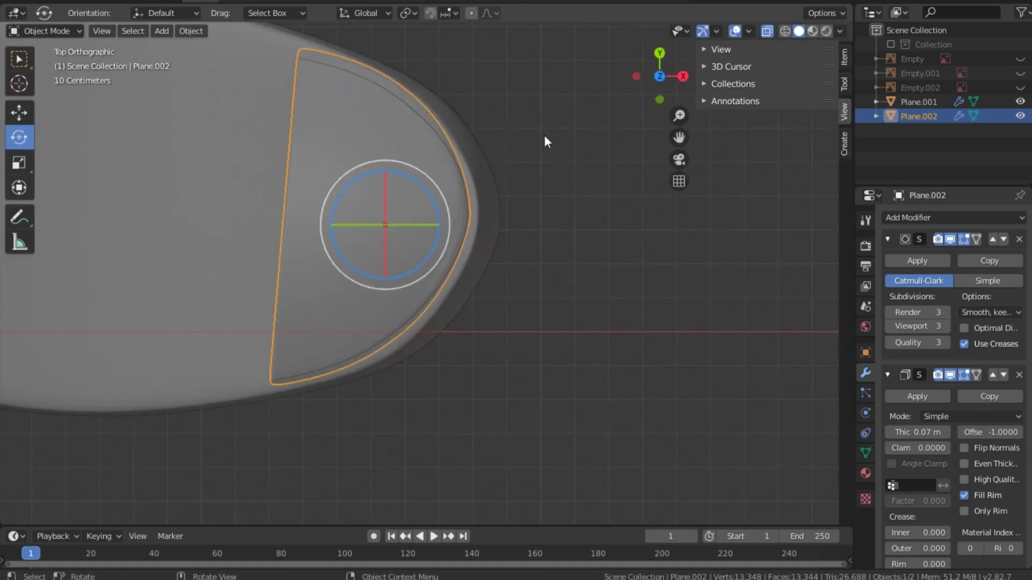
- Scale the toe cap Plane.002 up to 1.027 and restore solid display
click(508, 118)
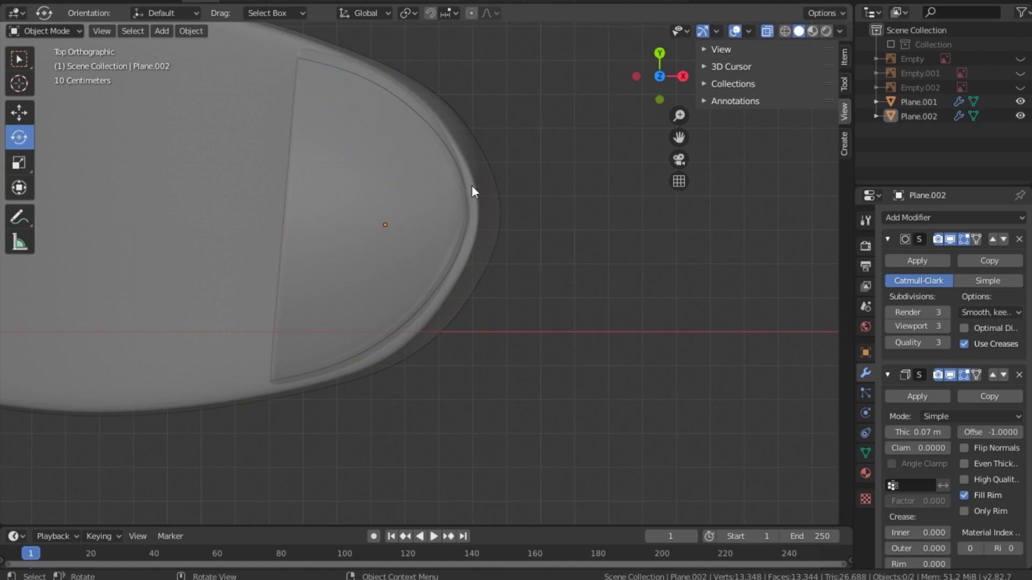
click(386, 176)
click(400, 181)
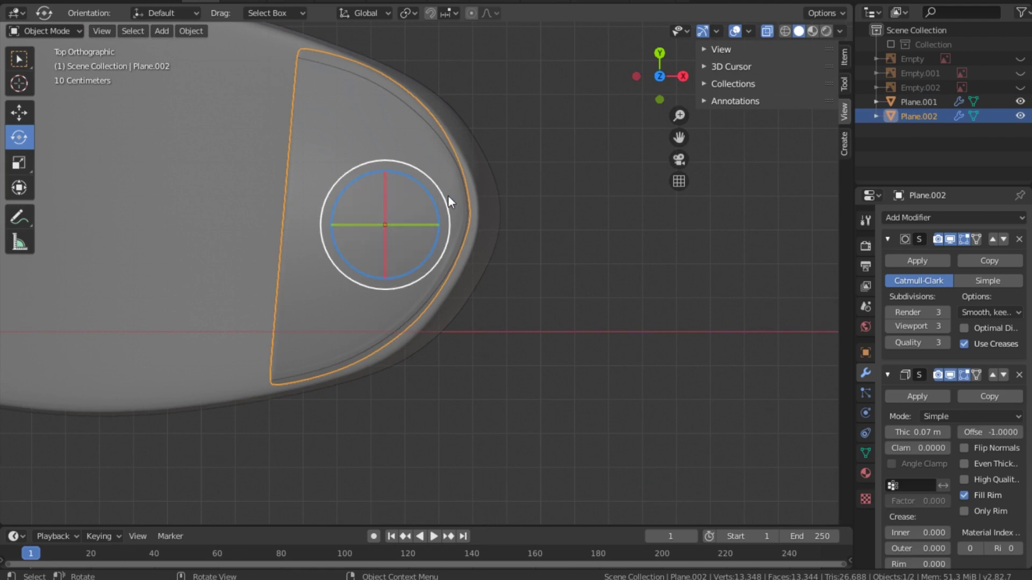
key(s)
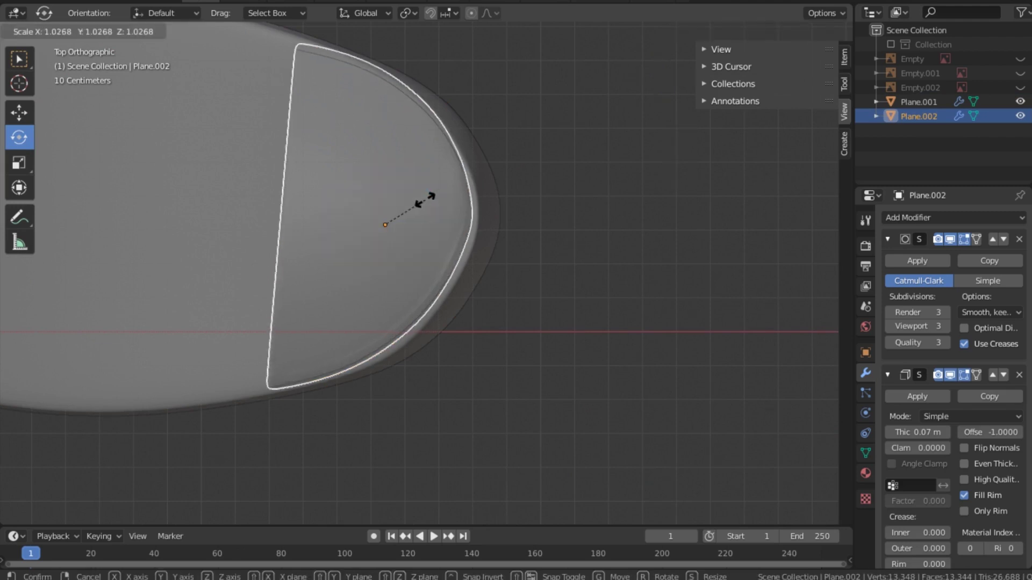
click(425, 202)
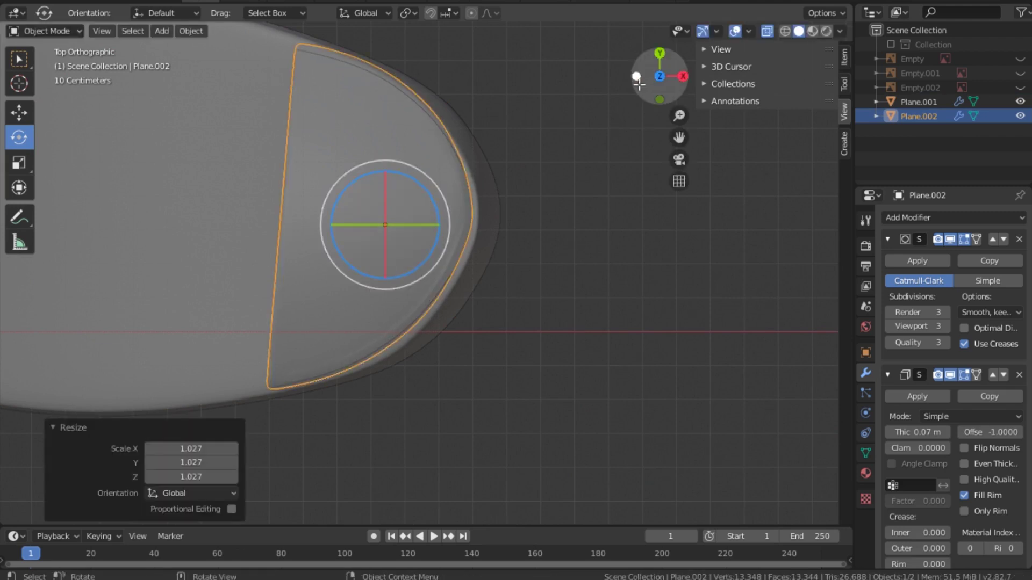
key(alt+a)
click(767, 32)
drag(659, 76, 758, 92)
- From the Back view with X-ray, select the front tip vertices and lower them 0.0212 m
key(grave)
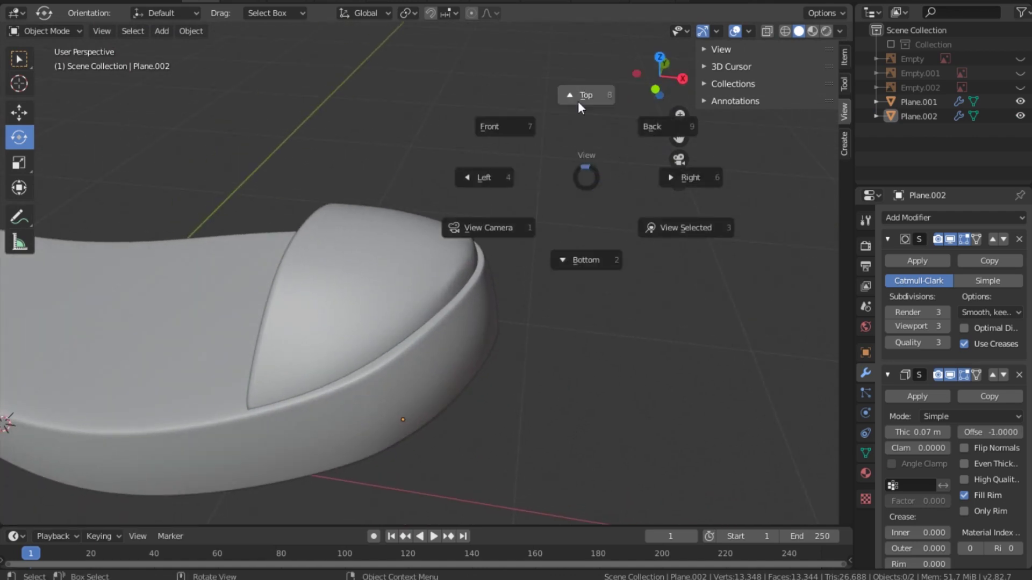
click(660, 121)
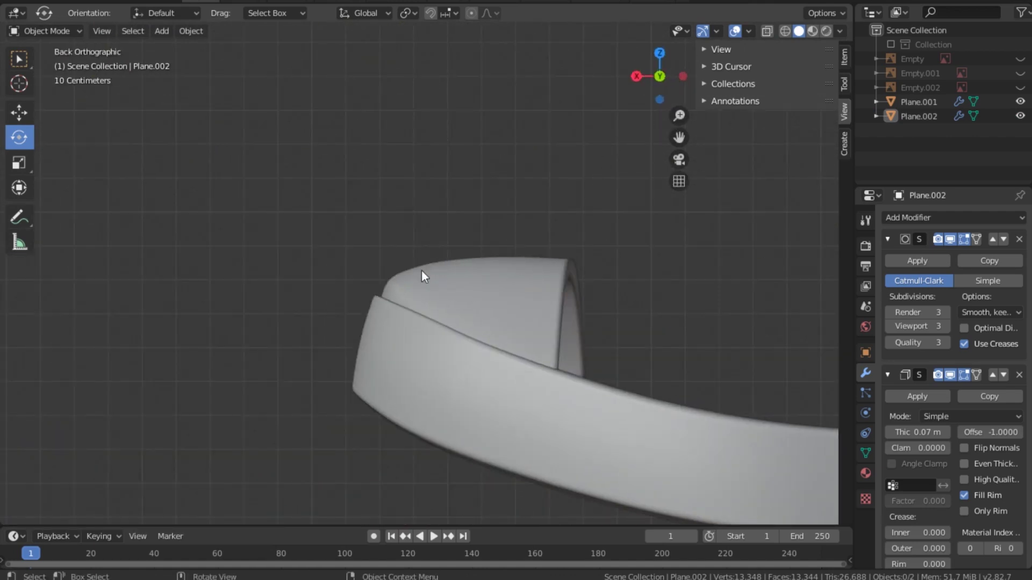
click(470, 297)
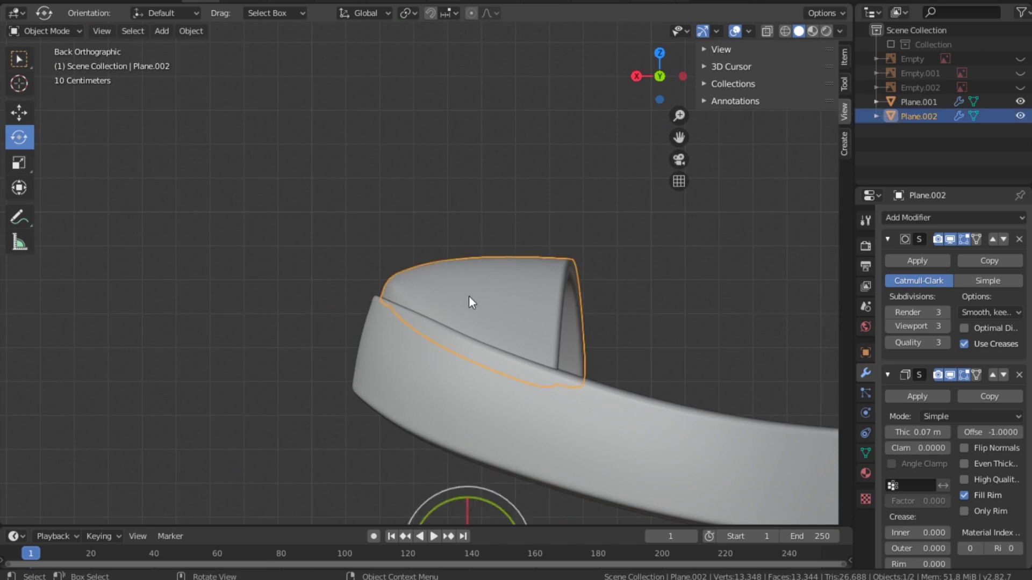
key(Tab)
drag(370, 259, 397, 291)
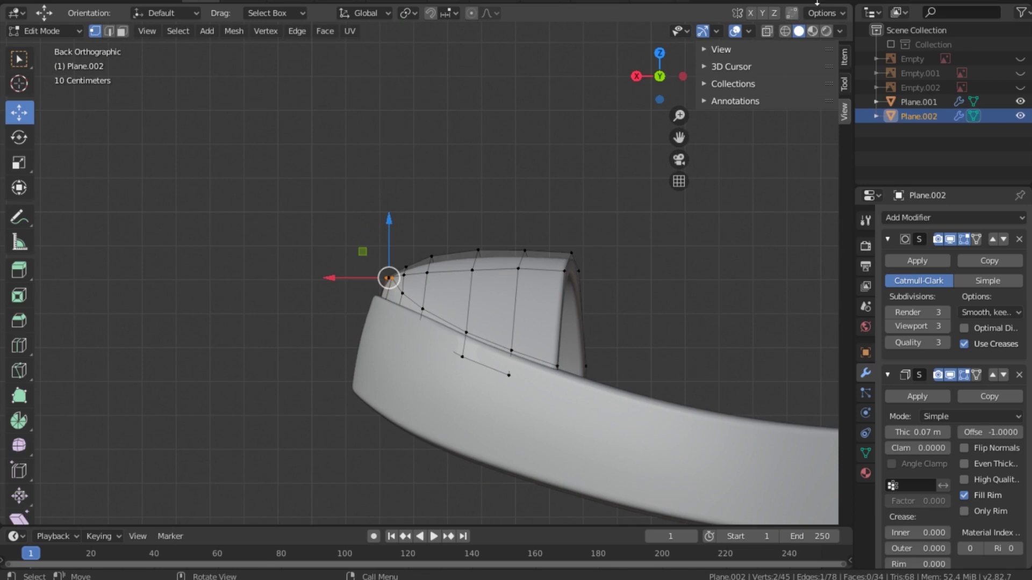
click(765, 30)
drag(364, 207, 393, 282)
drag(388, 223, 391, 236)
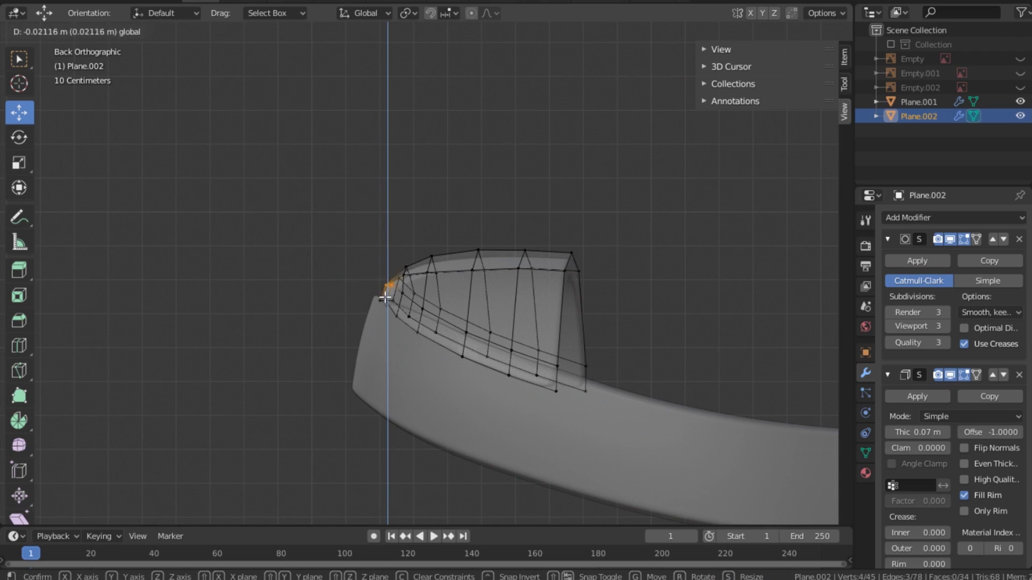
drag(385, 297, 385, 297)
scroll(385, 296, up, 8)
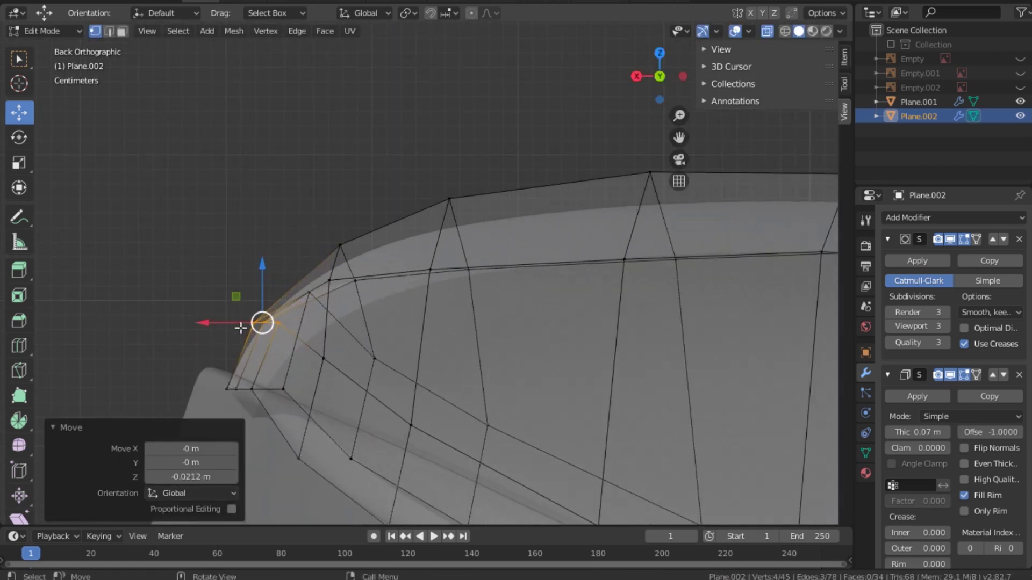
- Tilt the tip vertices -30.6° about Y and return to Object Mode
click(20, 141)
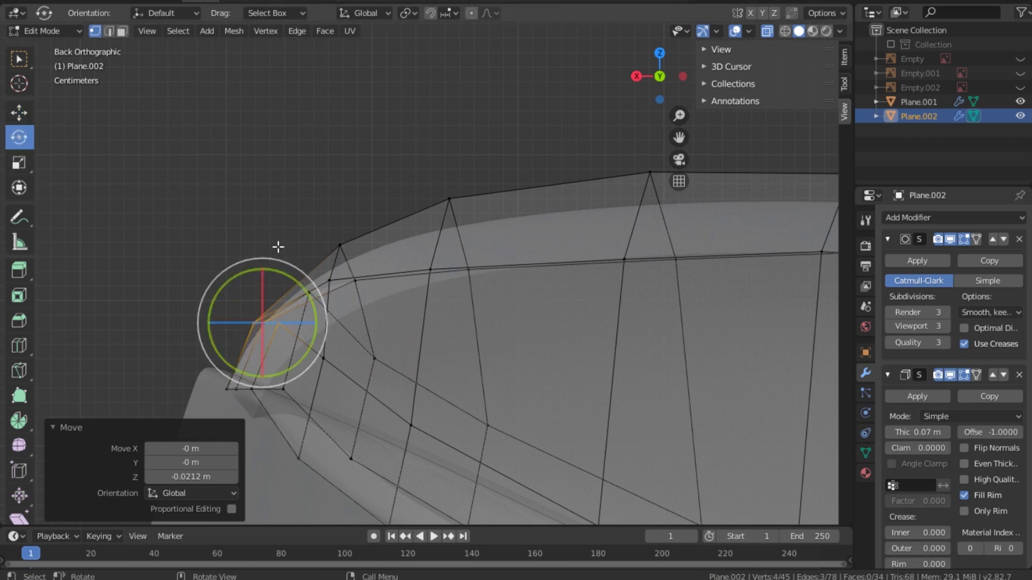
drag(285, 279, 338, 296)
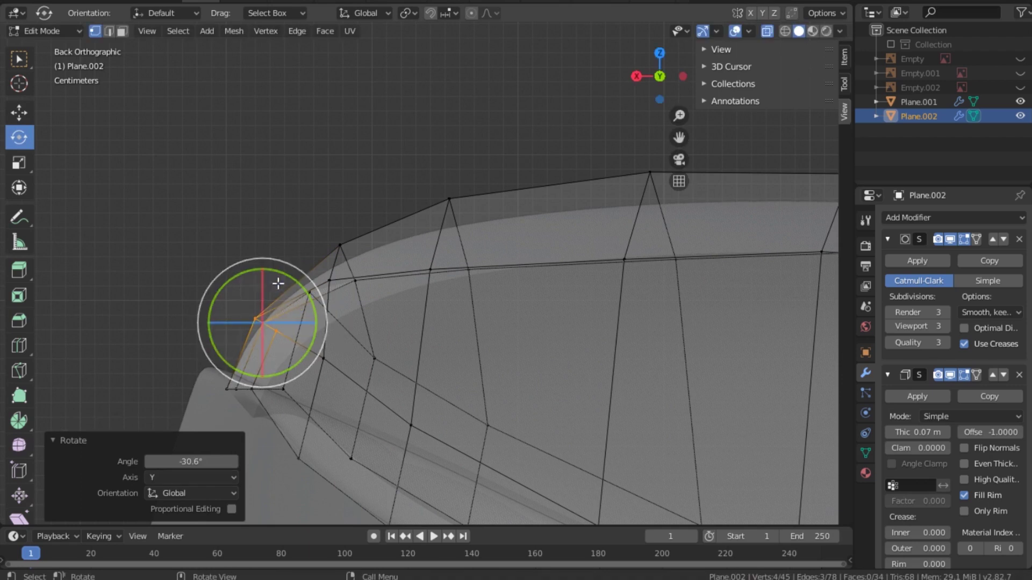
click(307, 304)
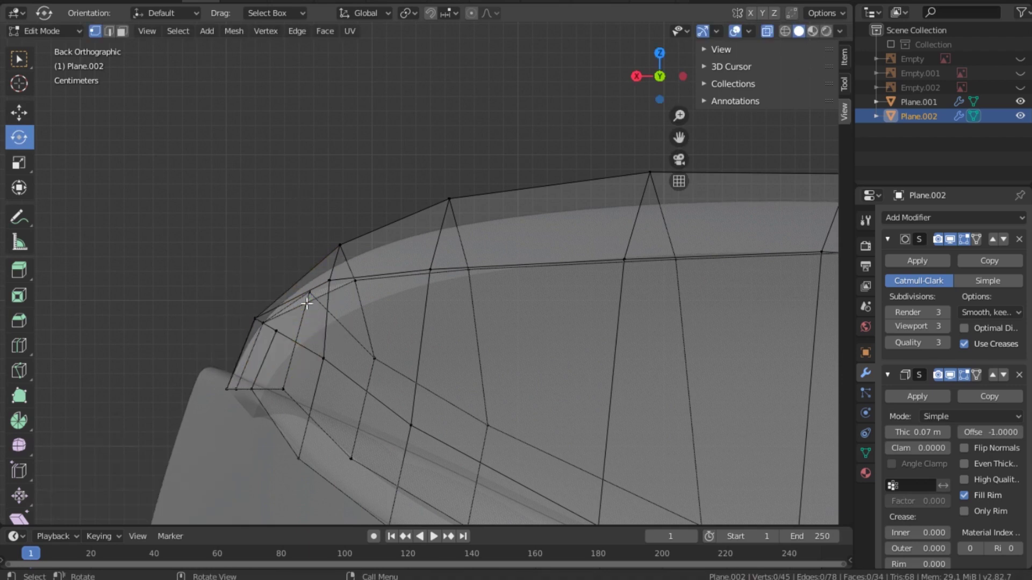
key(Tab)
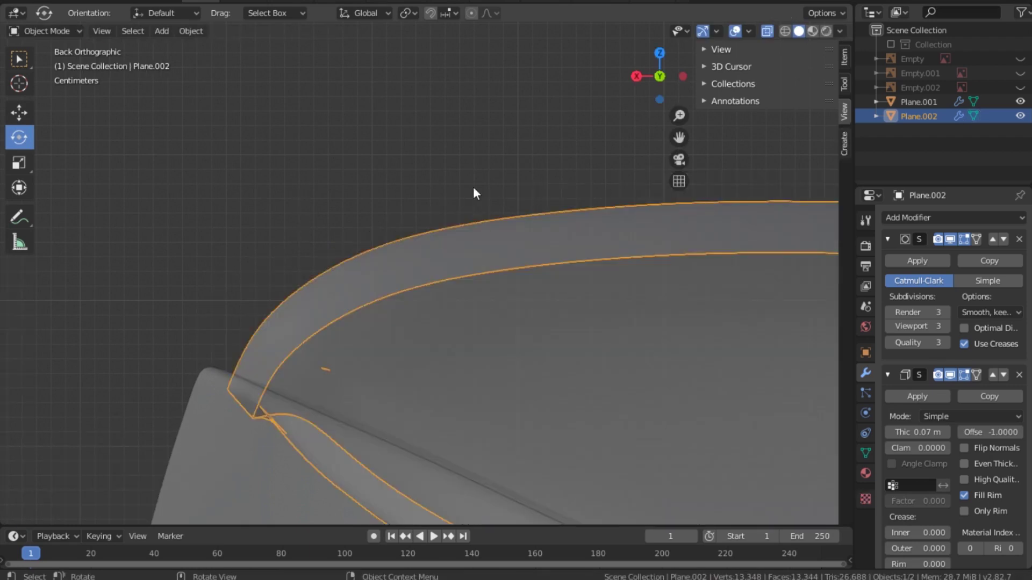
- Turn X-ray off and orbit into a perspective view of the toe
scroll(474, 188, down, 3)
click(645, 138)
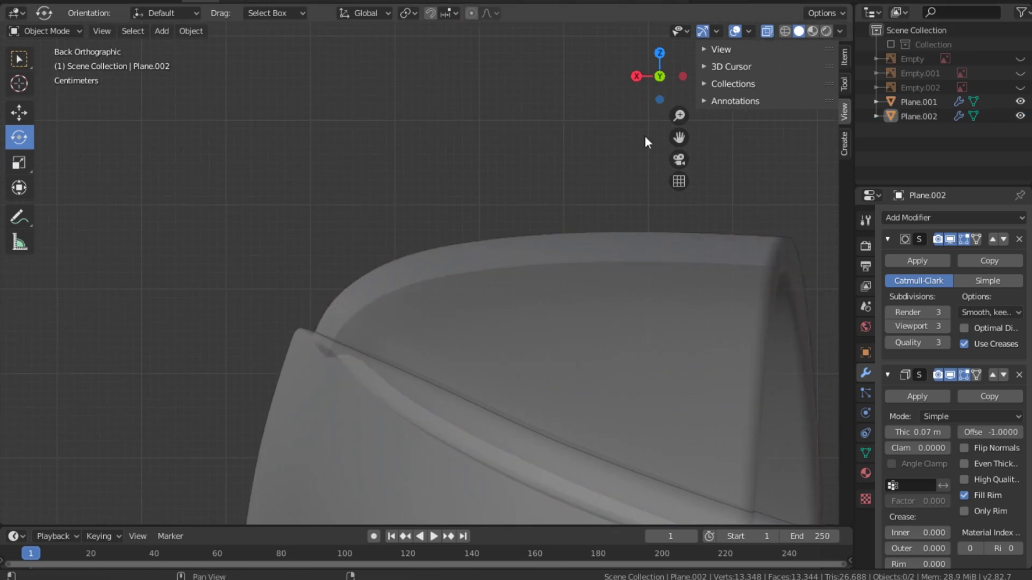
scroll(645, 137, down, 4)
drag(654, 86, 708, 122)
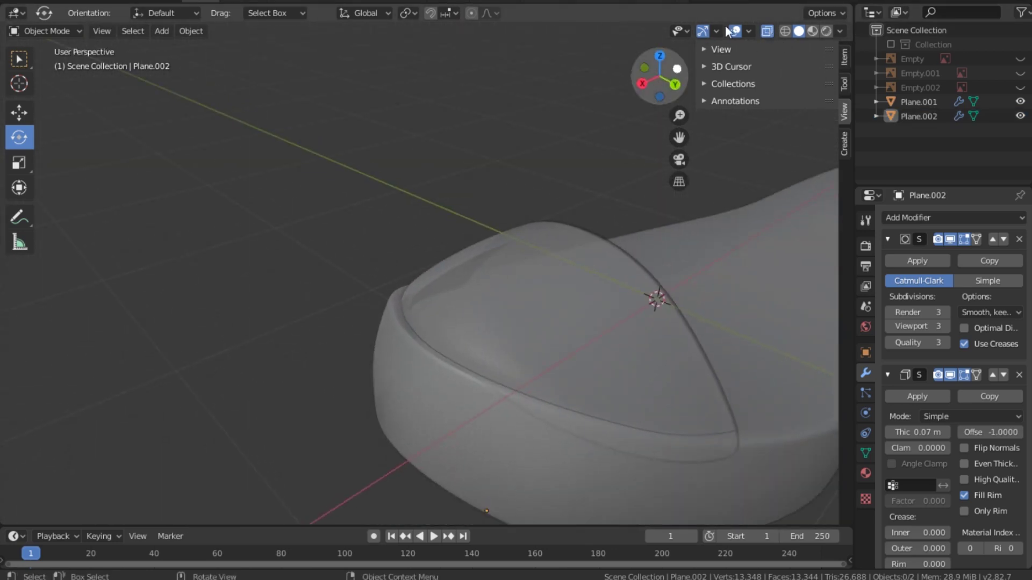
click(766, 32)
mouse_move(652, 84)
mouse_down()
mouse_move(706, 78)
mouse_move(744, 90)
mouse_move(602, 105)
mouse_move(637, 38)
mouse_move(649, 46)
mouse_move(653, 82)
mouse_move(666, 78)
mouse_up()
- Move the toe cap's front corner vertex vertically so it sits flush, then exit Edit Mode
click(545, 292)
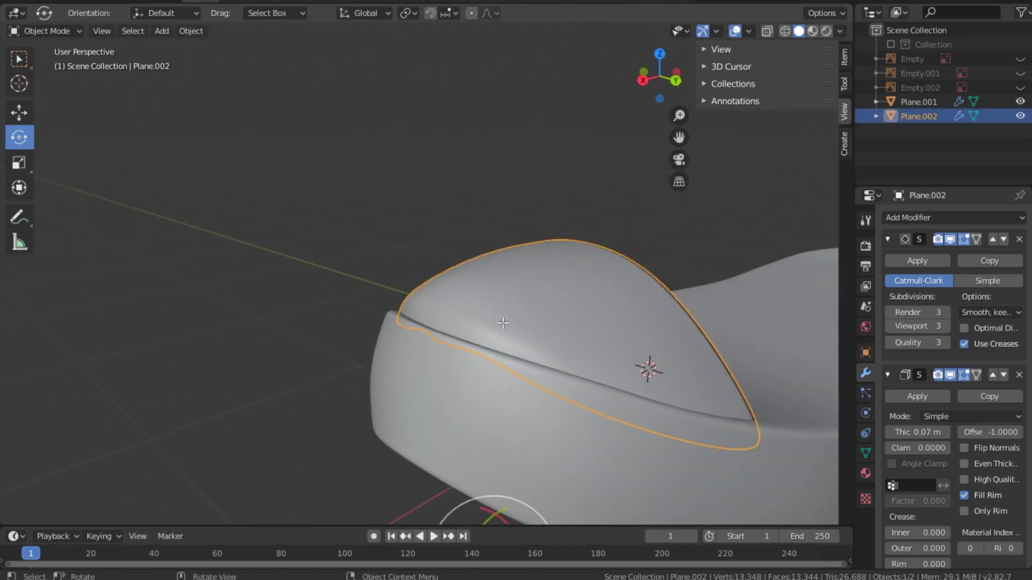
key(Tab)
click(489, 326)
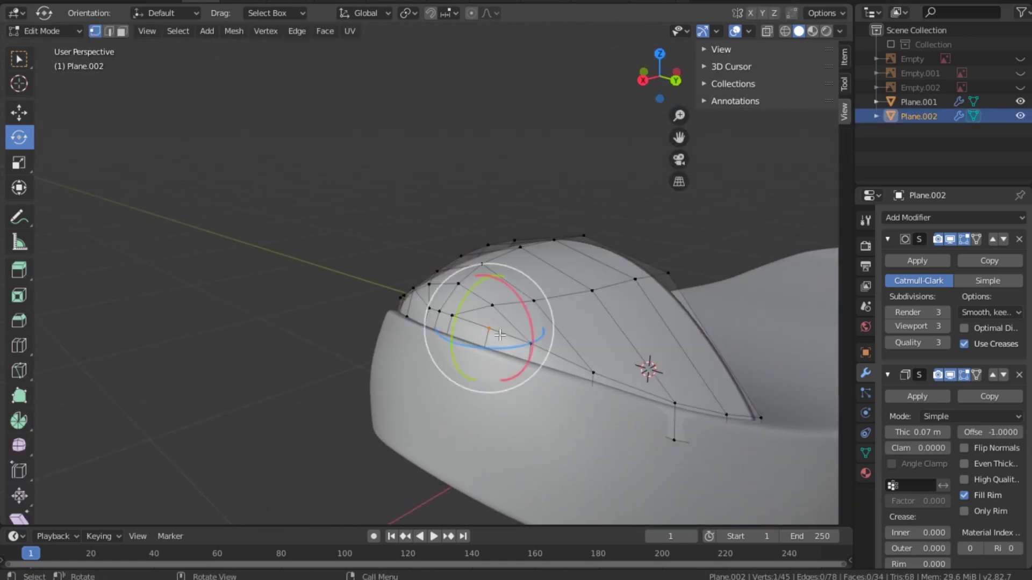
click(418, 288)
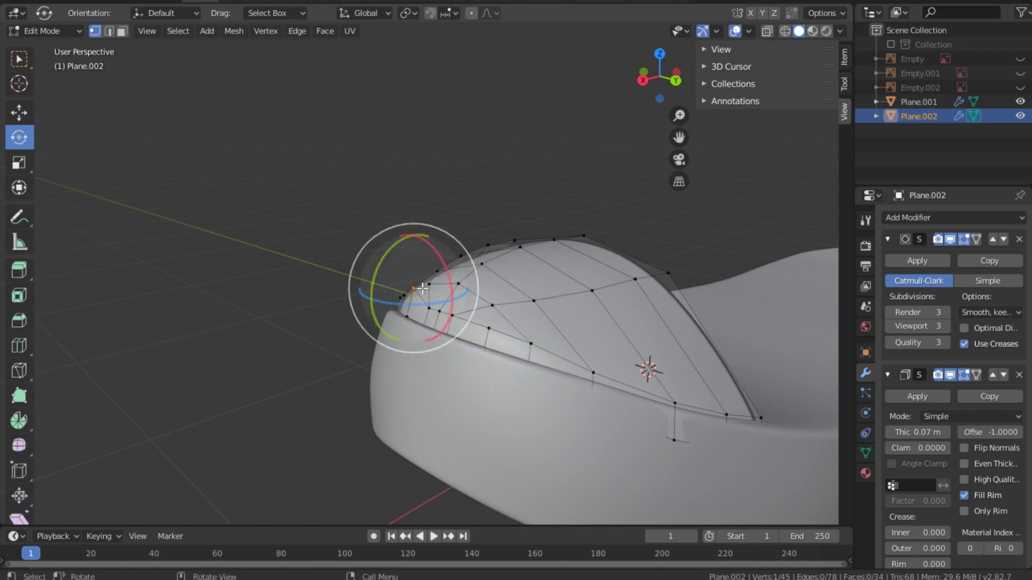
click(19, 112)
drag(411, 234, 410, 246)
click(500, 238)
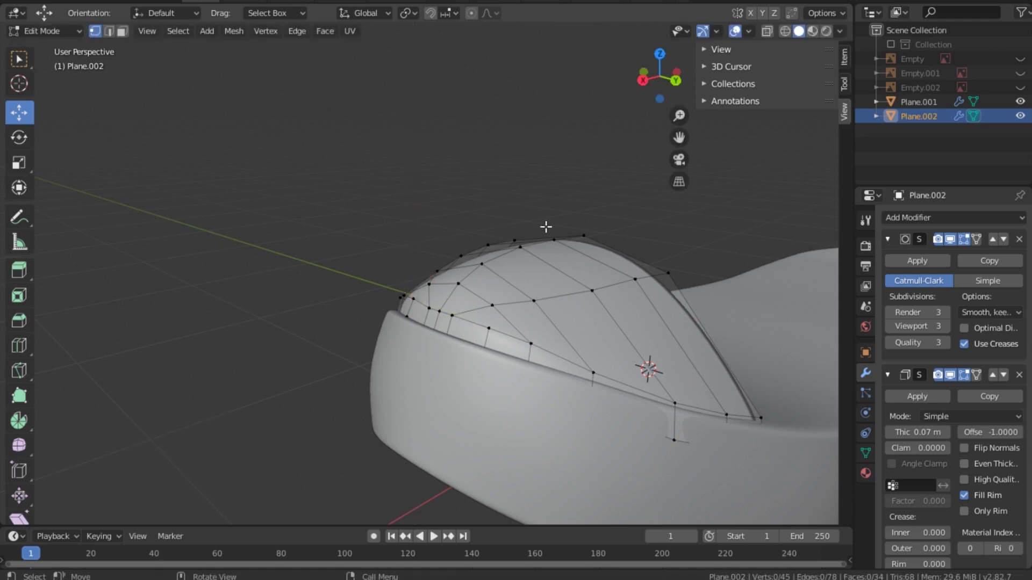
key(Tab)
- Orbit around the model to check the toe cap's fit from the side
drag(656, 76, 682, 92)
click(462, 133)
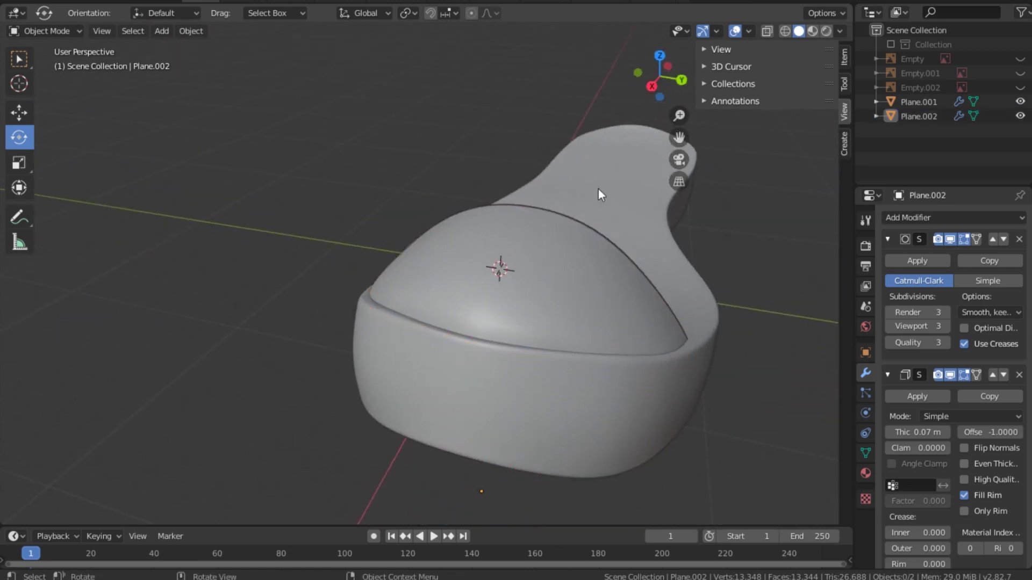
scroll(501, 234, down, 2)
drag(659, 76, 606, 162)
mouse_move(660, 75)
mouse_down()
mouse_move(653, 86)
mouse_move(653, 75)
mouse_up()
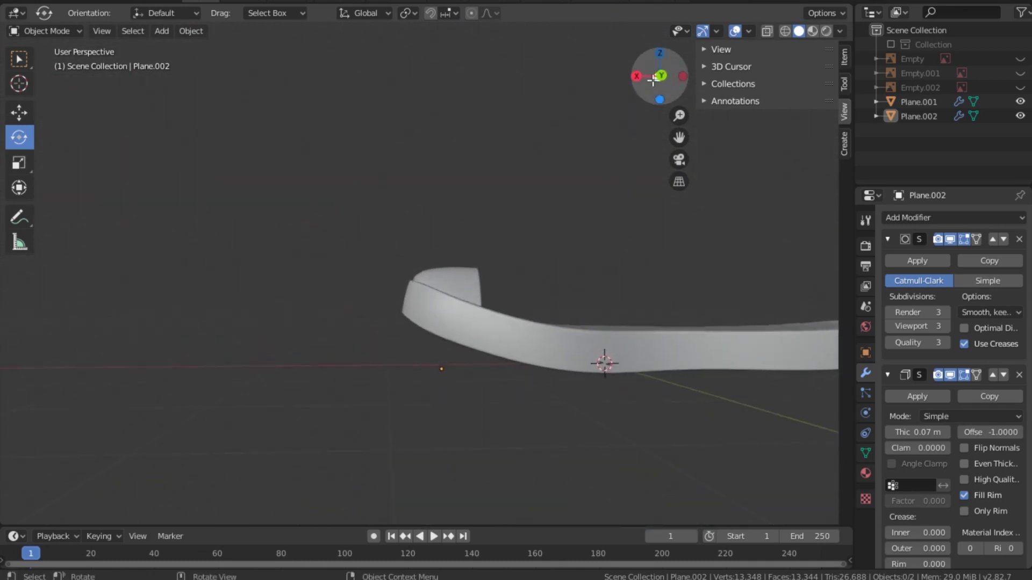